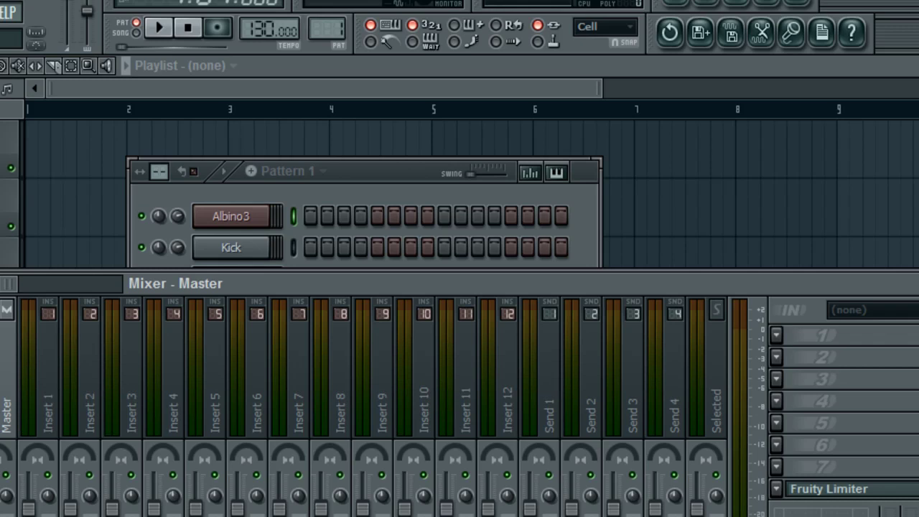
Step: Open the Albino3 synth and load the Drum N Bass Hoove patch from the DnB presets bank
{"action": "left_click", "coordinate": [405, 176]}
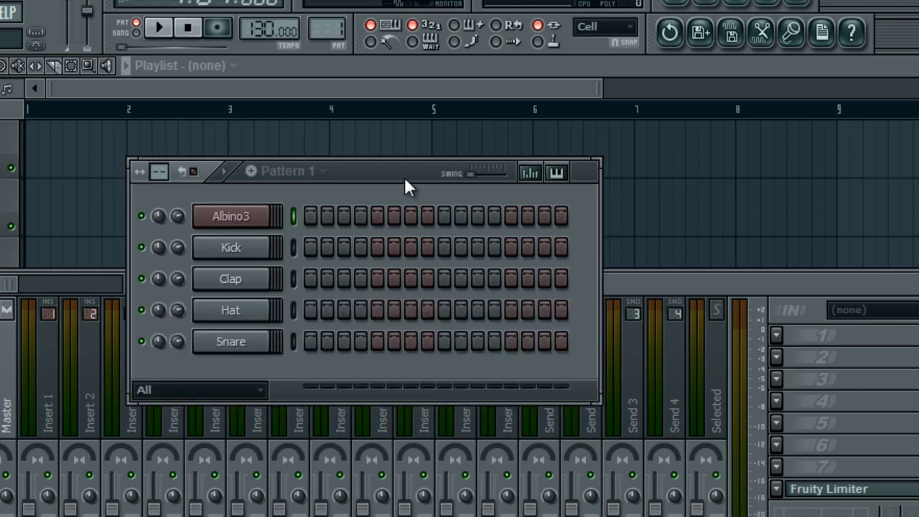
{"action": "left_click", "coordinate": [242, 214]}
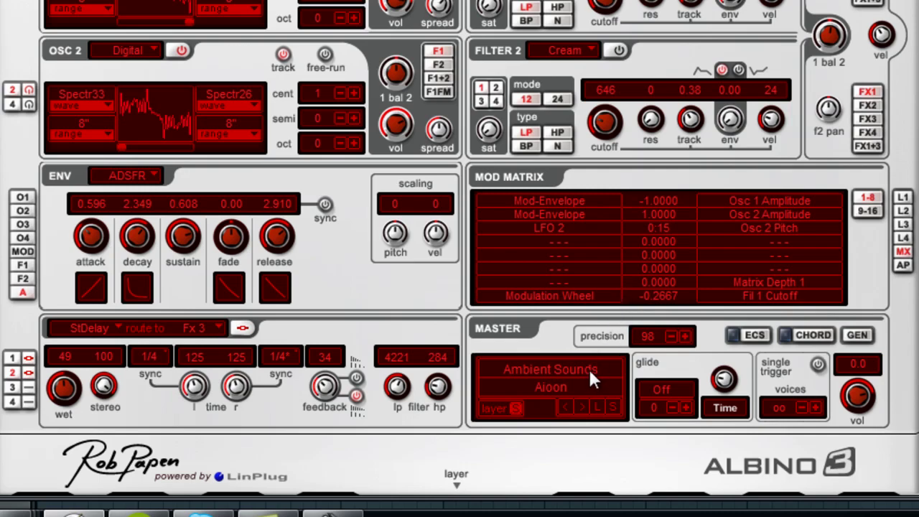
{"action": "left_click", "coordinate": [528, 369]}
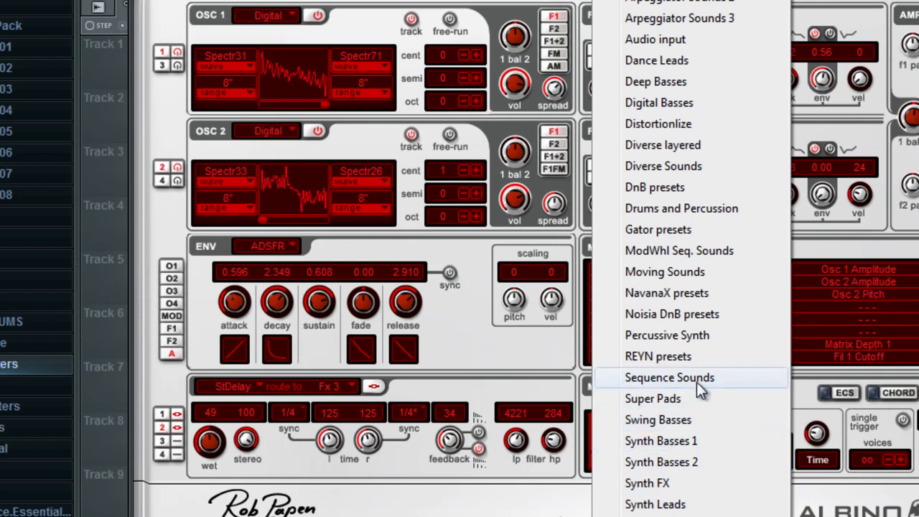
{"action": "left_click", "coordinate": [703, 315]}
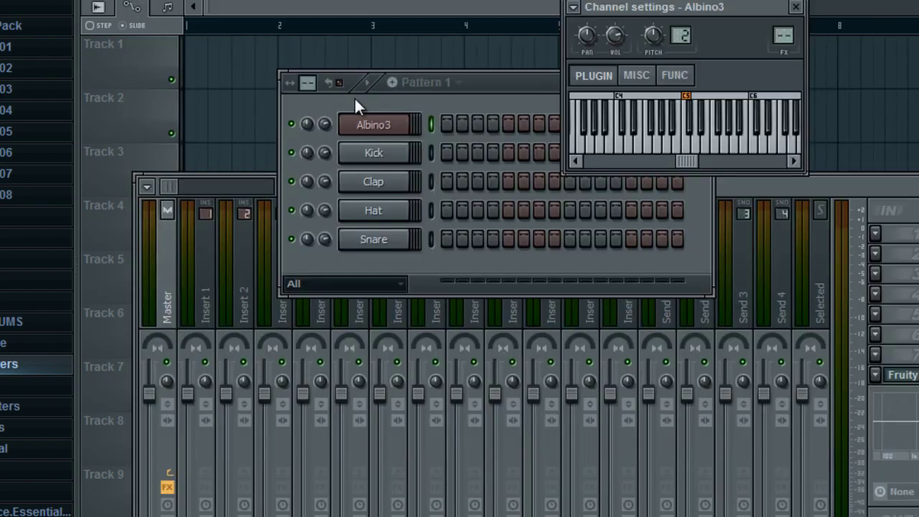
Step: Draw a one-beat C5 note at the start of Albino3's piano roll
{"action": "right_click", "coordinate": [370, 124]}
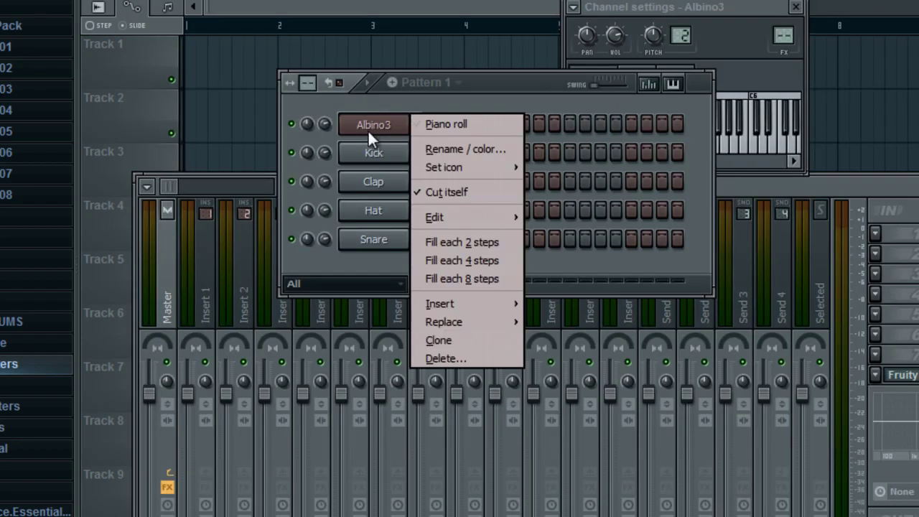
{"action": "left_click", "coordinate": [392, 65]}
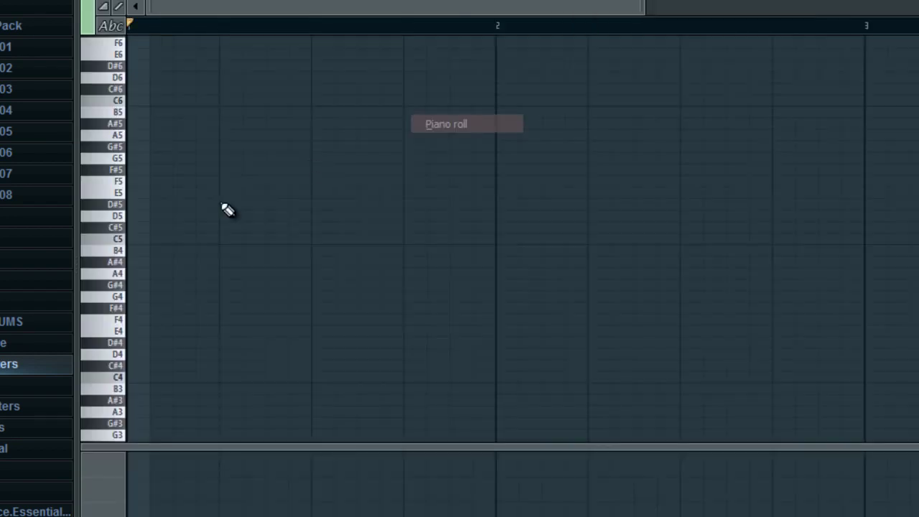
{"action": "left_click", "coordinate": [148, 238]}
{"action": "left_click_drag", "start_coordinate": [245, 247], "coordinate": [310, 252]}
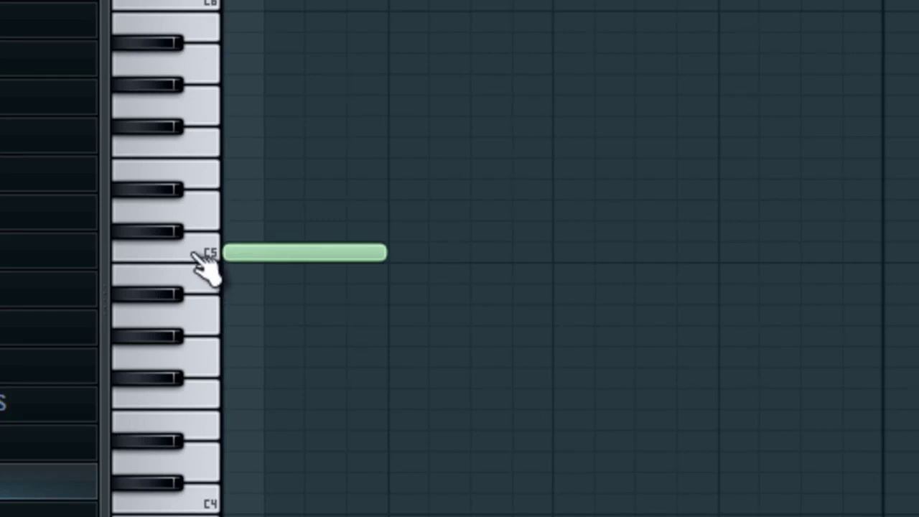
Step: Audition the C5 and C4 keys and play back the Albino3 pattern
{"action": "left_click", "coordinate": [195, 255]}
{"action": "left_click", "coordinate": [216, 502]}
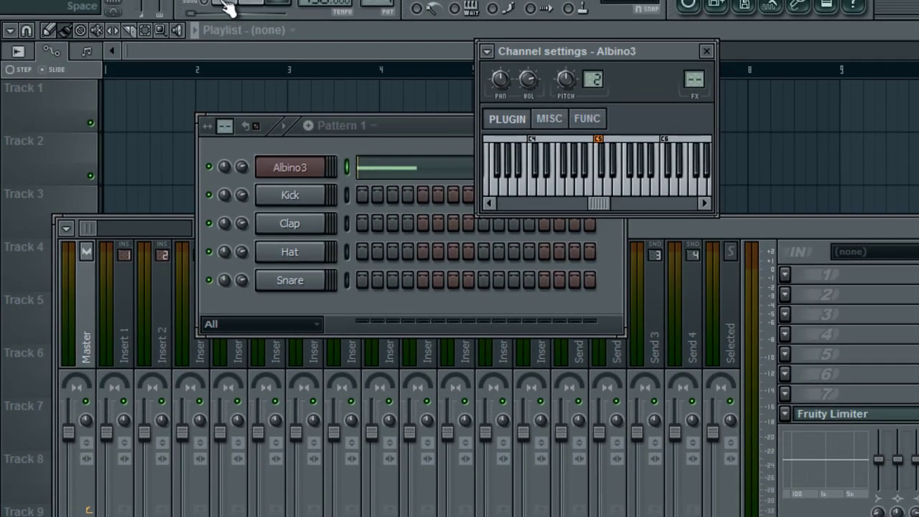
{"action": "left_click", "coordinate": [260, 8]}
{"action": "left_click", "coordinate": [260, 8]}
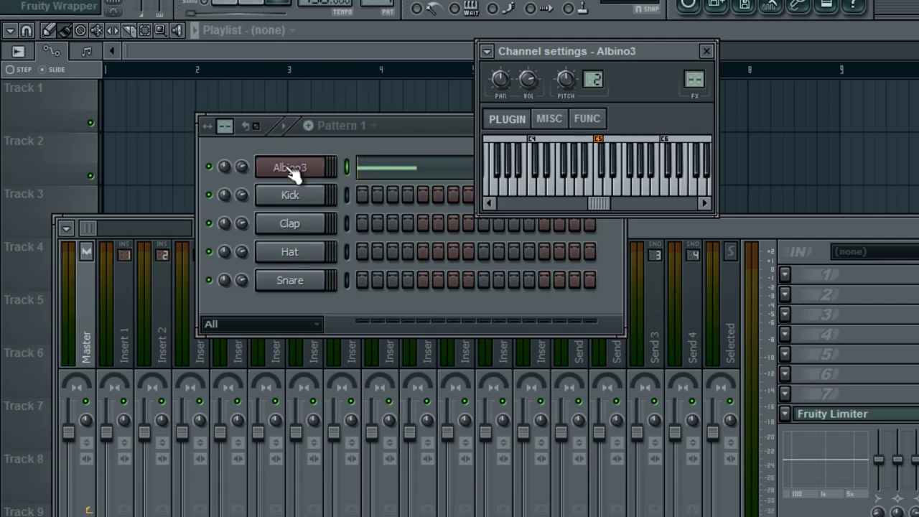
Step: Reopen Albino3 and select the Drum N Bass Hoove patch again from the DnB presets bank
{"action": "left_click", "coordinate": [281, 171]}
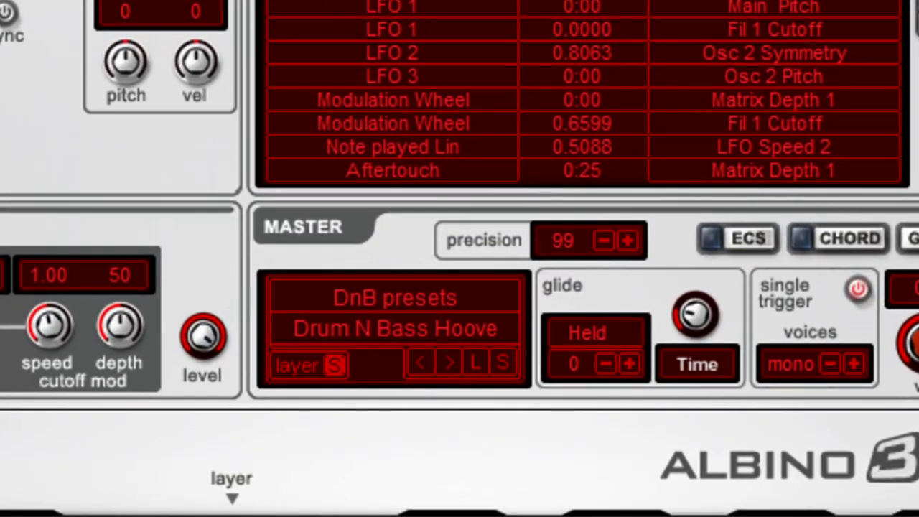
{"action": "left_click", "coordinate": [493, 298]}
{"action": "left_click", "coordinate": [492, 297]}
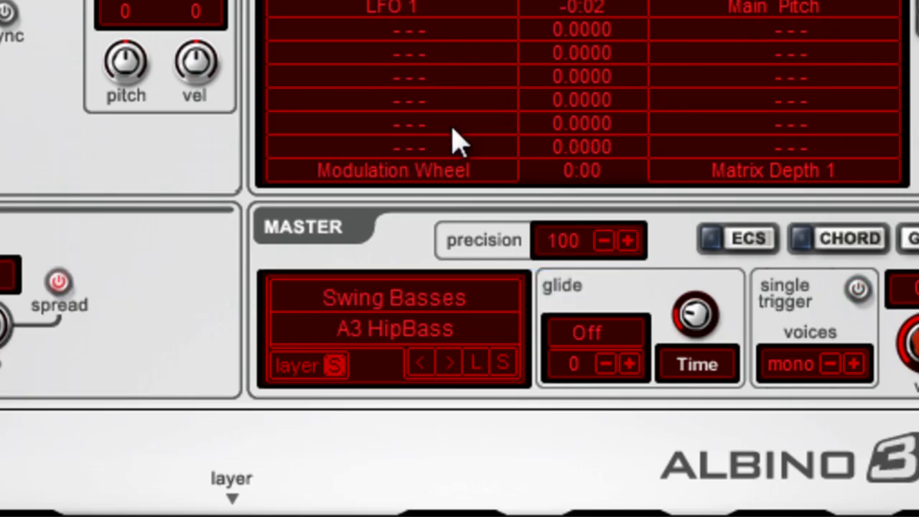
{"action": "left_click", "coordinate": [431, 297]}
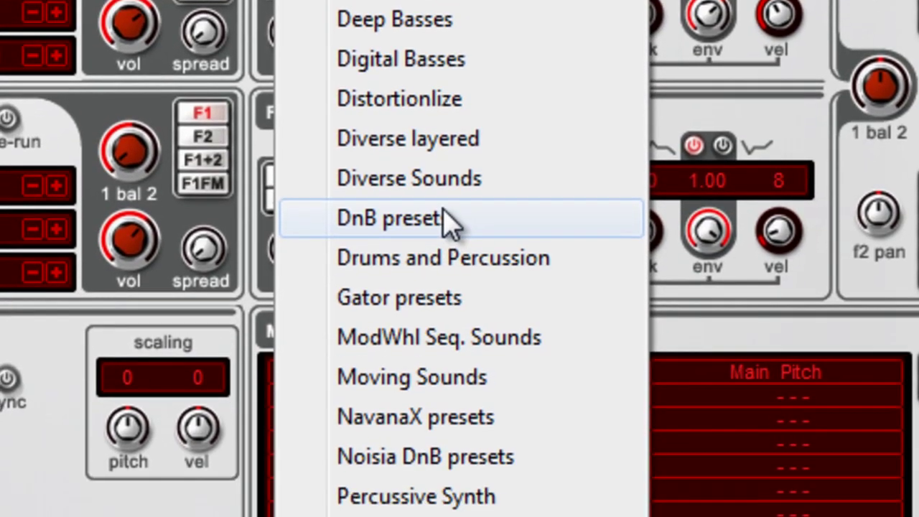
{"action": "left_click", "coordinate": [448, 224]}
{"action": "left_click", "coordinate": [452, 363]}
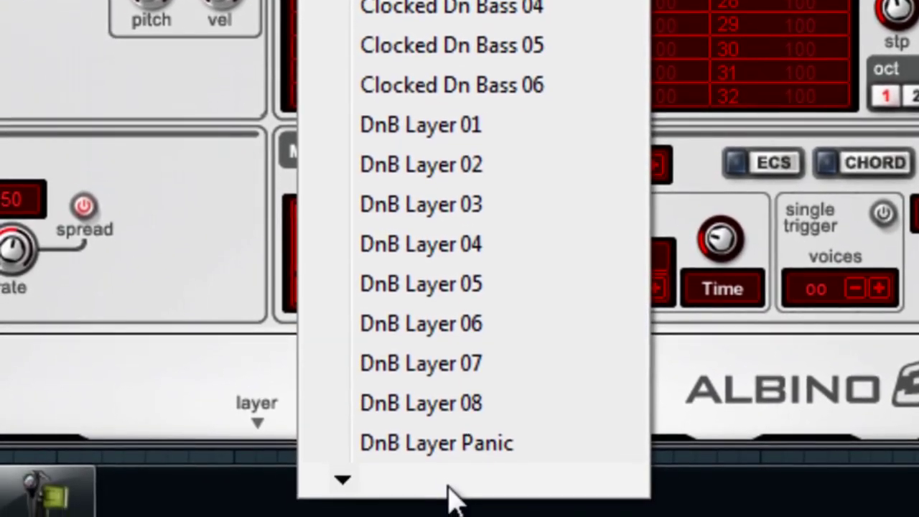
{"action": "mouse_move", "coordinate": [449, 498]}
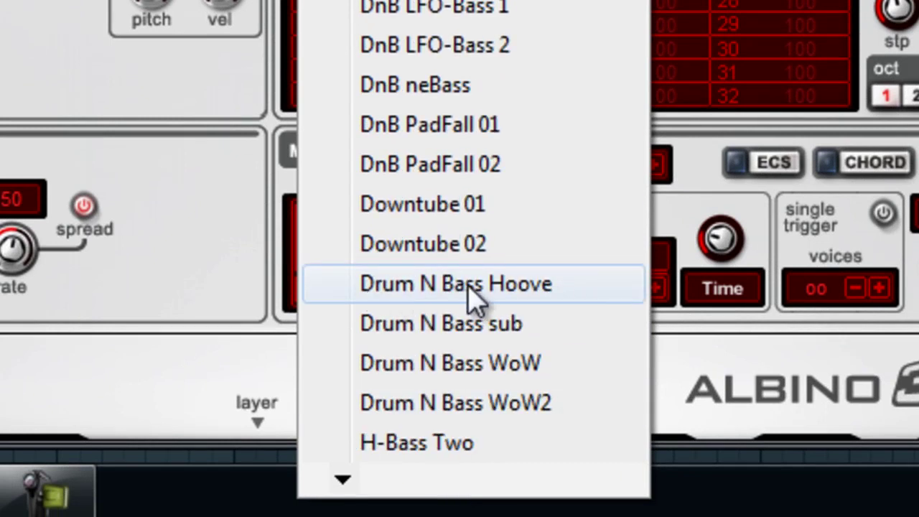
{"action": "left_click", "coordinate": [548, 298]}
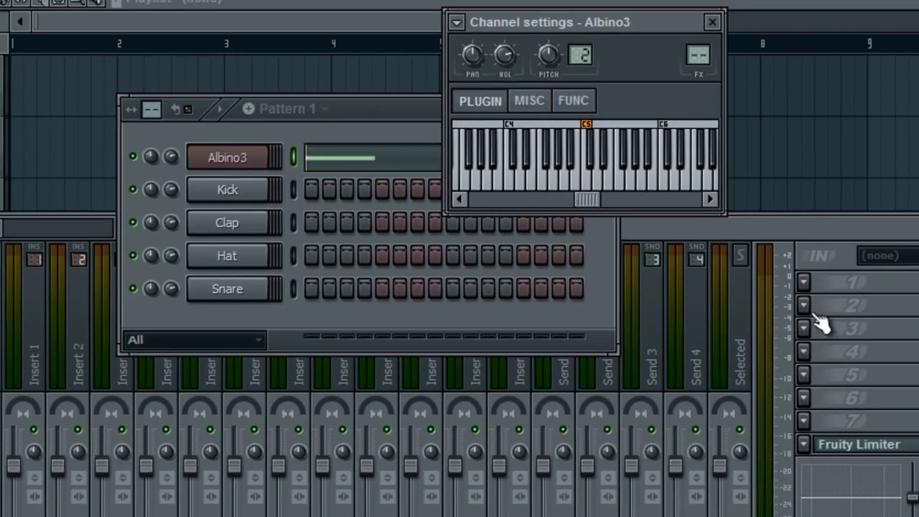
Step: Insert Fruity Fast Dist in the master track's second effect slot and lower its Post level
{"action": "left_click", "coordinate": [822, 302]}
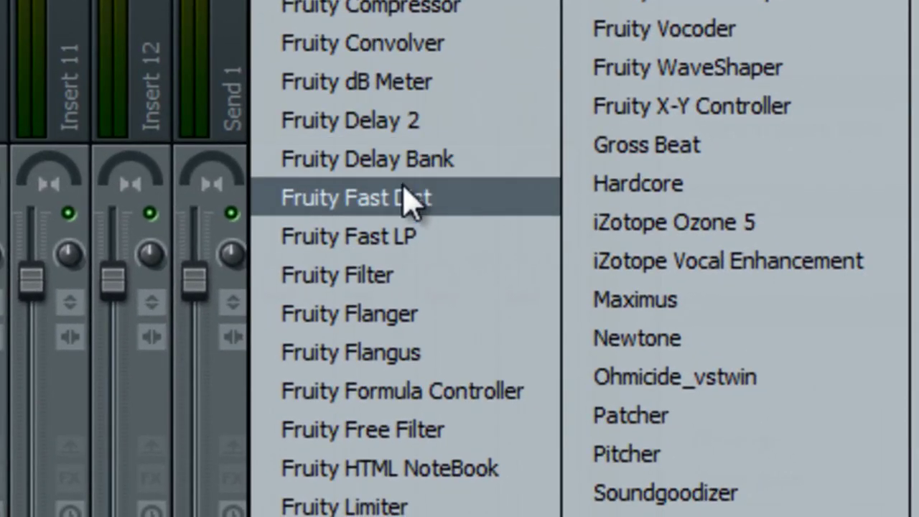
{"action": "left_click", "coordinate": [409, 203]}
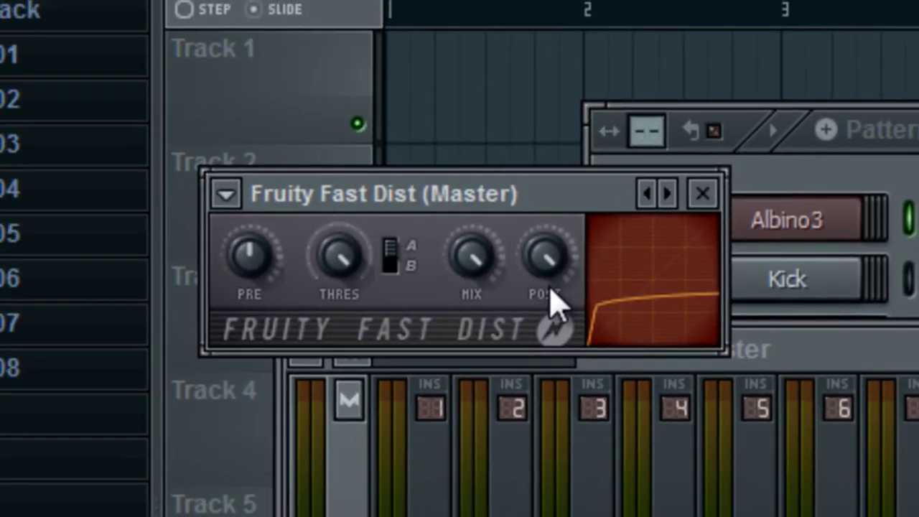
{"action": "left_click_drag", "start_coordinate": [552, 296], "coordinate": [530, 359]}
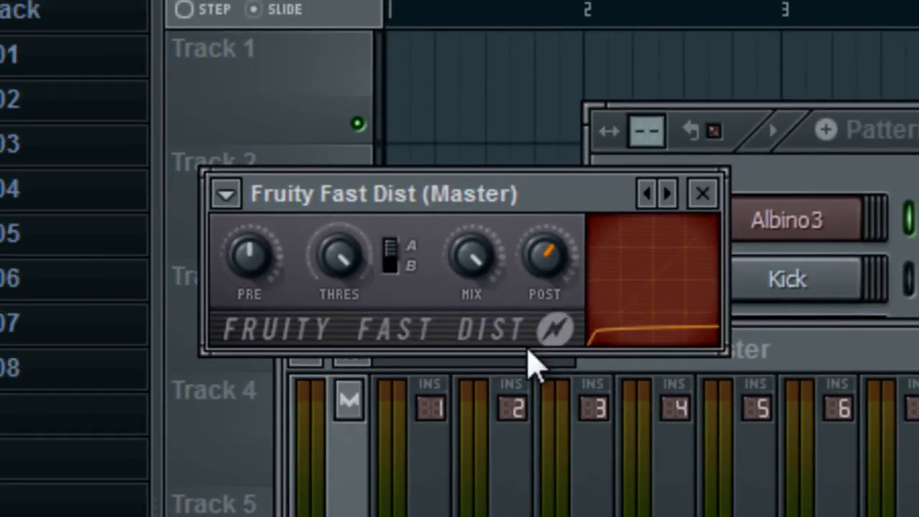
{"action": "scroll", "coordinate": [564, 244], "scroll_direction": "up", "scroll_amount": 4}
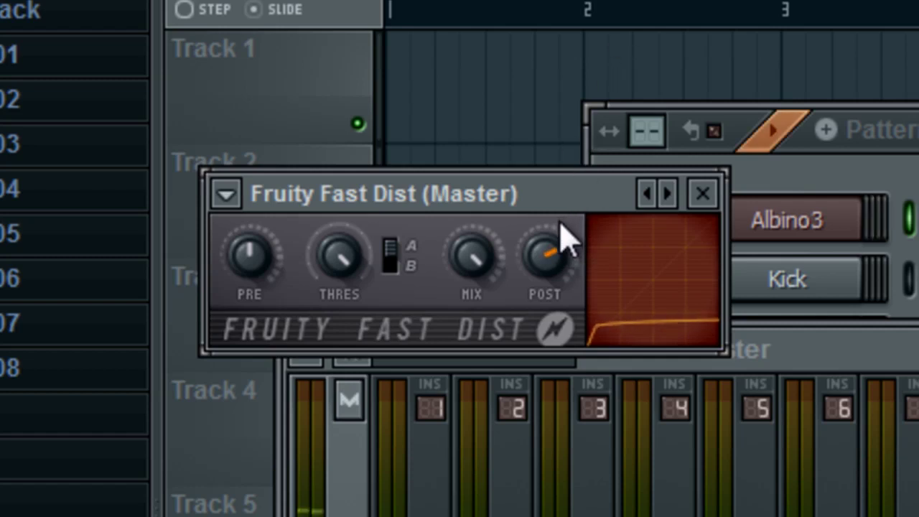
{"action": "left_click_drag", "start_coordinate": [567, 256], "coordinate": [567, 230]}
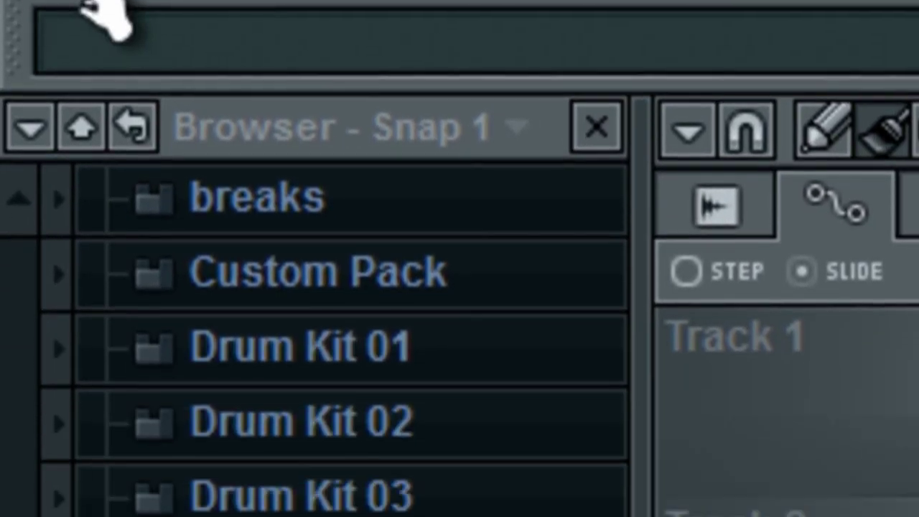
Step: Export the pattern as a wave file named Resample-1 in the Documents library
{"action": "left_click", "coordinate": [91, 133]}
{"action": "mouse_move", "coordinate": [150, 516]}
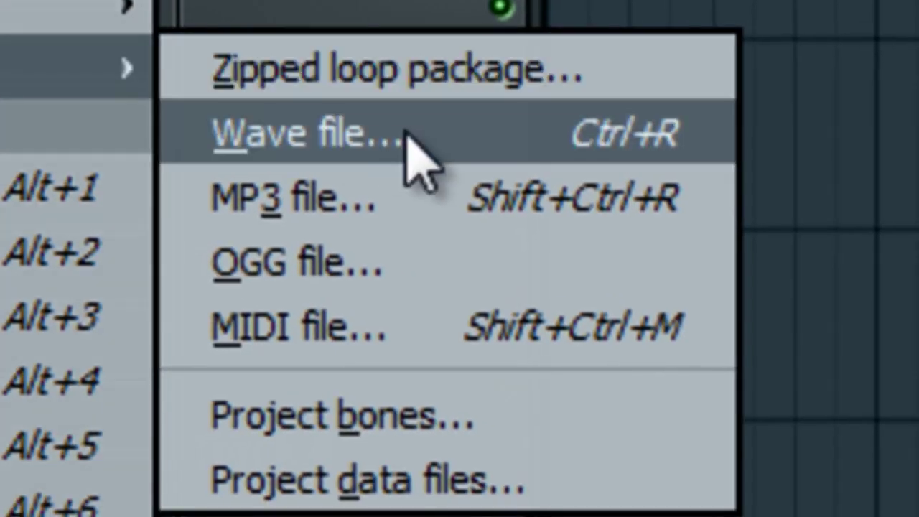
{"action": "left_click", "coordinate": [407, 136]}
{"action": "left_click", "coordinate": [176, 236]}
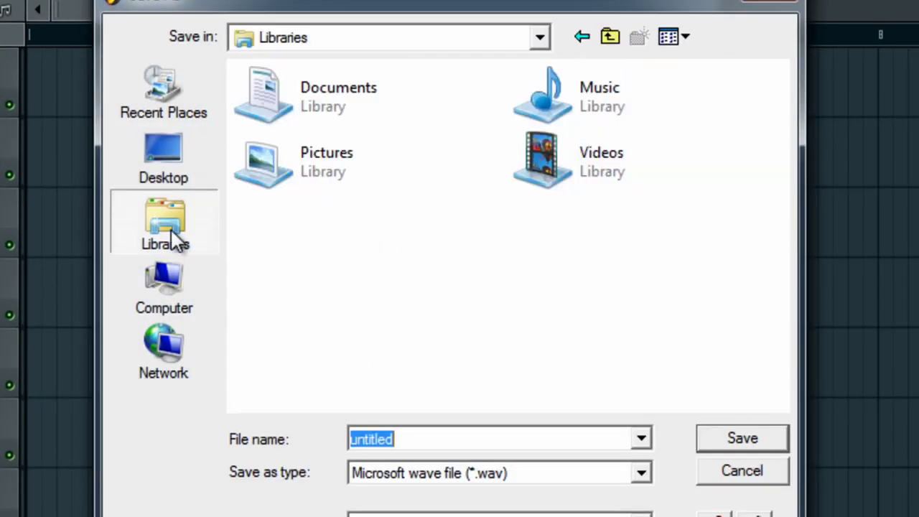
{"action": "double_click", "coordinate": [337, 92]}
{"action": "scroll", "coordinate": [367, 216], "scroll_direction": "down", "scroll_amount": 2}
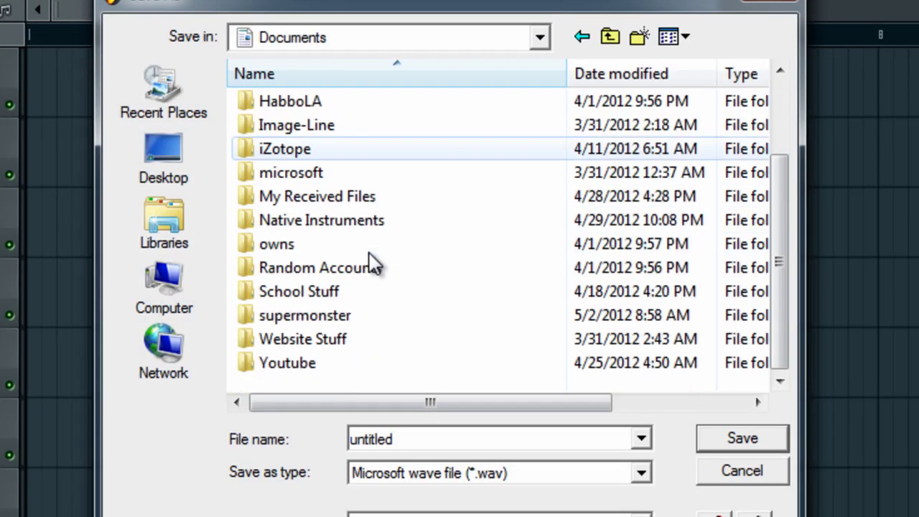
{"action": "scroll", "coordinate": [370, 260], "scroll_direction": "up", "scroll_amount": 2}
{"action": "left_click", "coordinate": [445, 439]}
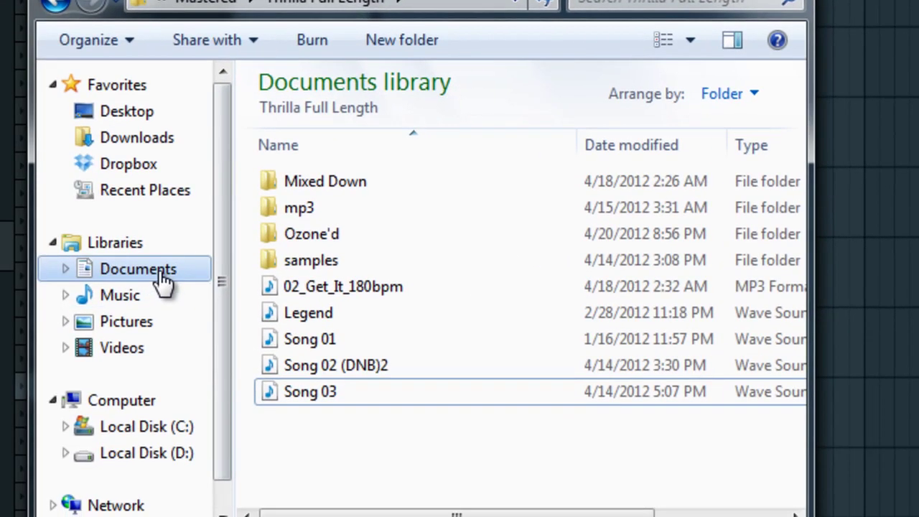
Step: Bring Resample-1 from the Documents library in the file explorer into the playlist's first track at bar 1
{"action": "left_click", "coordinate": [164, 280]}
{"action": "scroll", "coordinate": [324, 402], "scroll_direction": "down", "scroll_amount": 3}
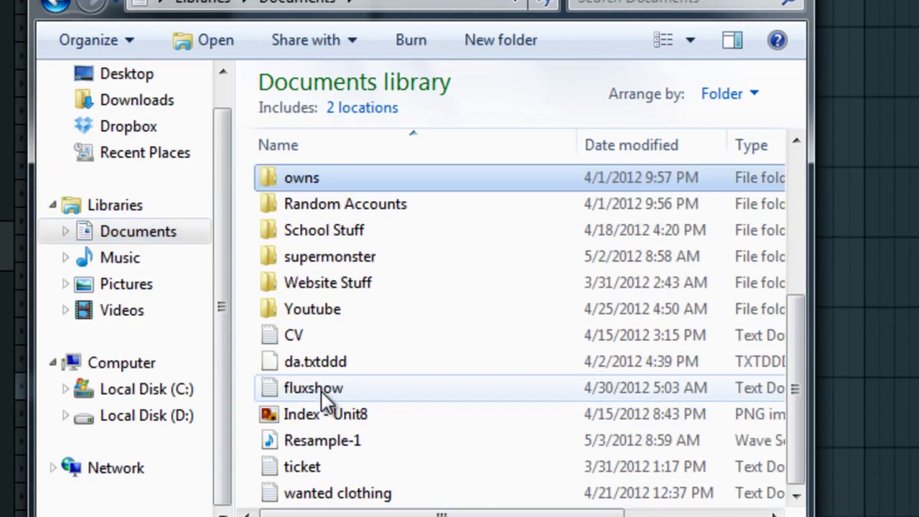
{"action": "left_click", "coordinate": [330, 445]}
{"action": "left_click_drag", "start_coordinate": [379, 452], "coordinate": [909, 281]}
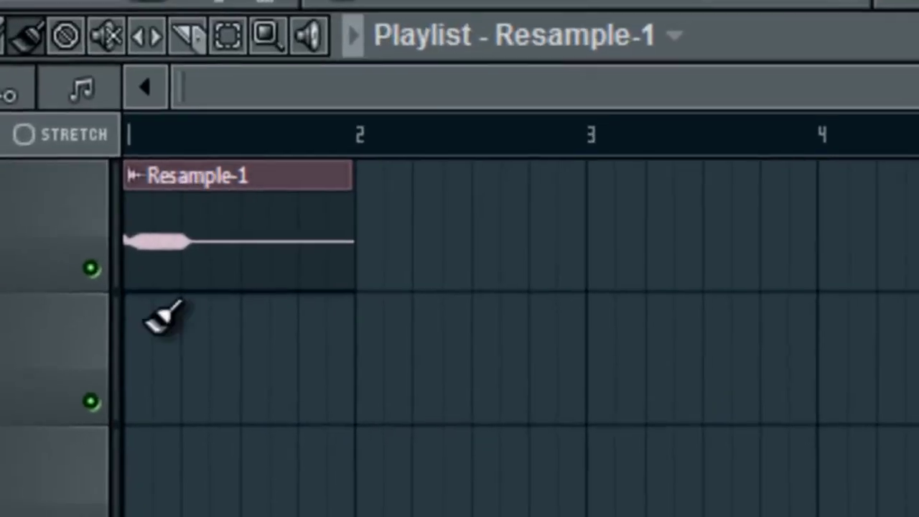
{"action": "key", "text": "alt+Tab"}
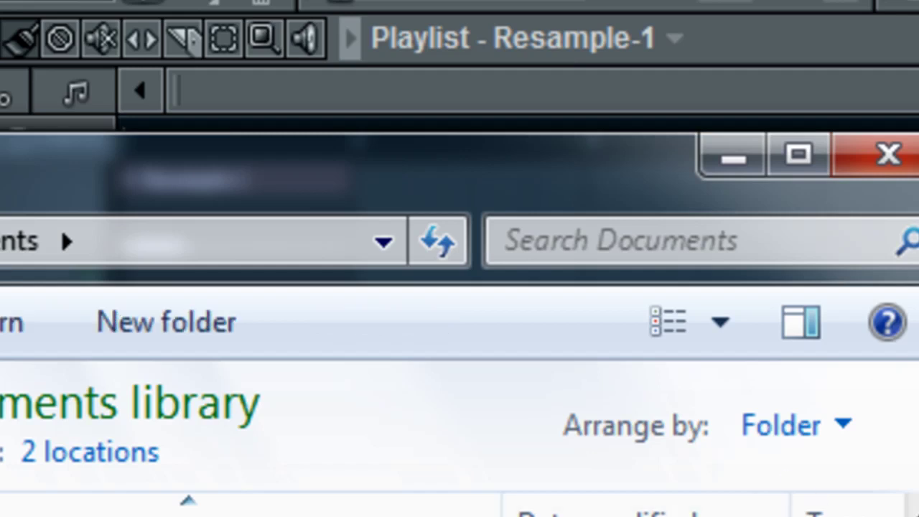
{"action": "key", "text": "alt+Tab"}
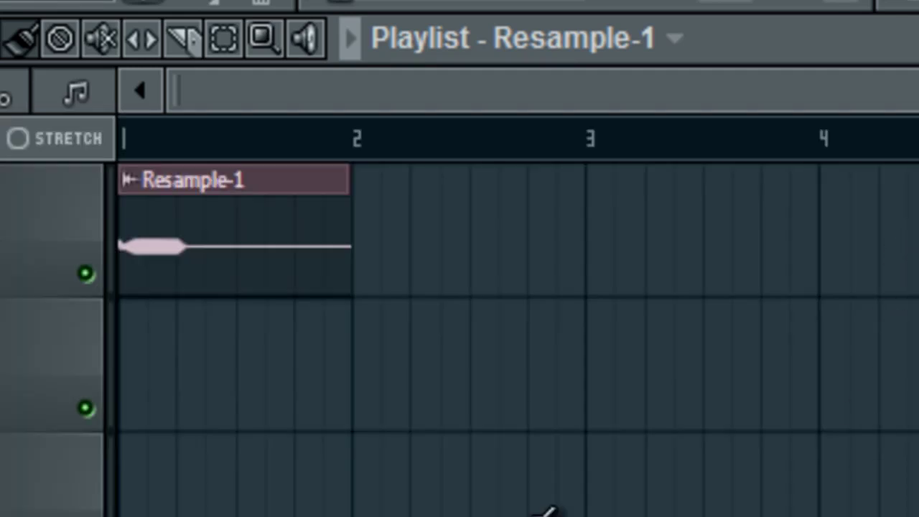
Step: Route the Resample-1 clip's channel to mixer insert 1 and rename that insert Bass in
{"action": "double_click", "coordinate": [280, 237]}
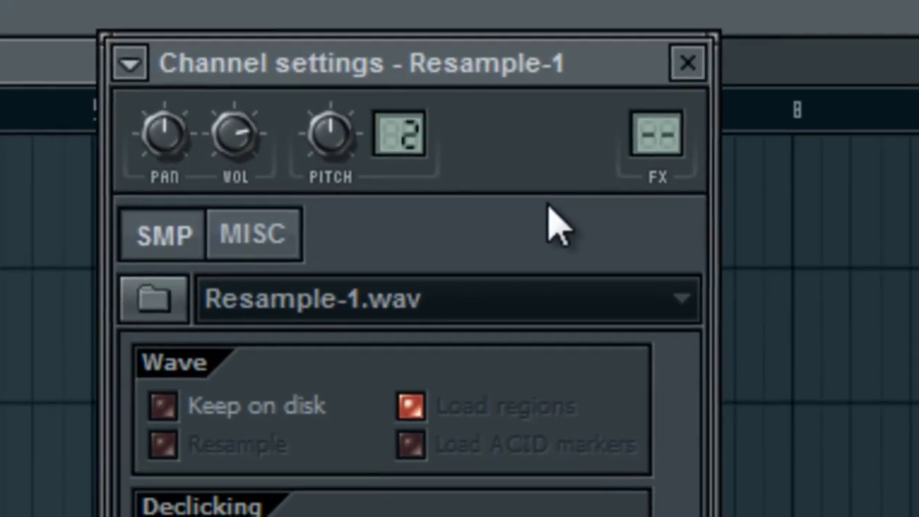
{"action": "mouse_move", "coordinate": [653, 136]}
{"action": "left_mouse_down"}
{"action": "mouse_move", "coordinate": [658, 109]}
{"action": "mouse_move", "coordinate": [665, 131]}
{"action": "left_mouse_up"}
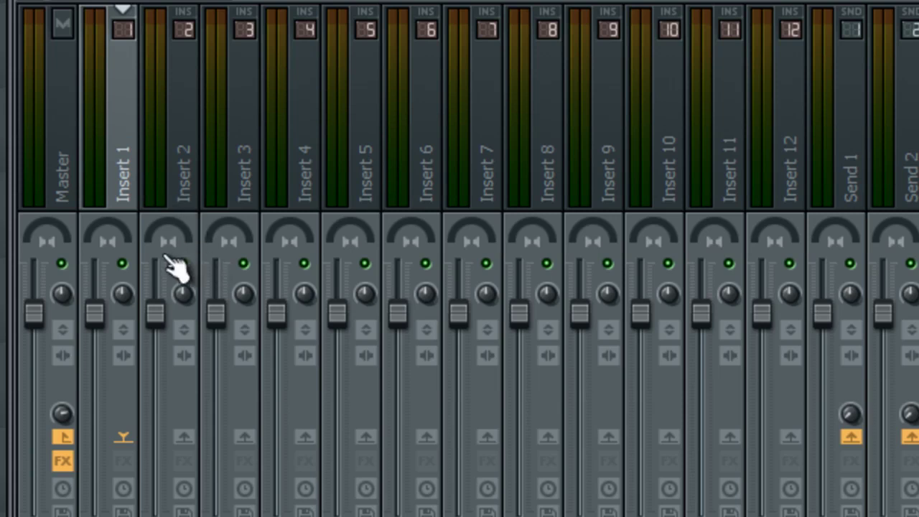
{"action": "right_click", "coordinate": [128, 194]}
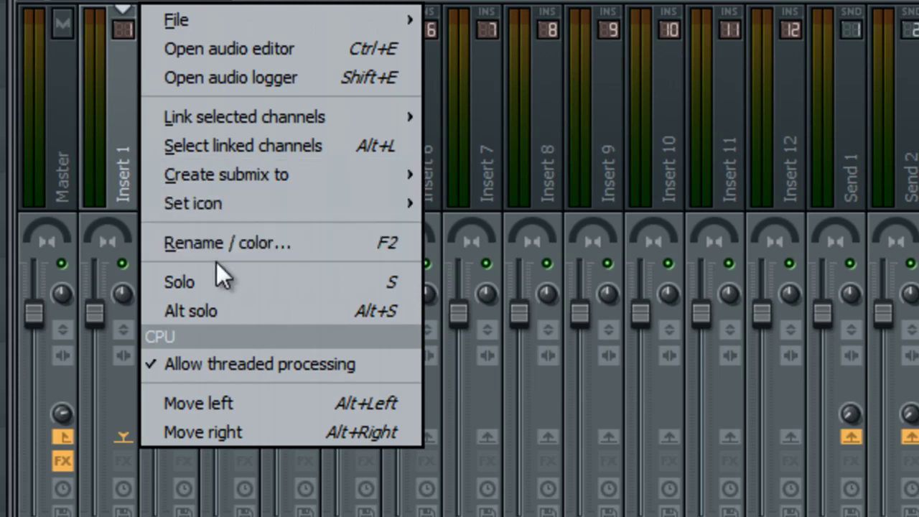
{"action": "left_click", "coordinate": [212, 243]}
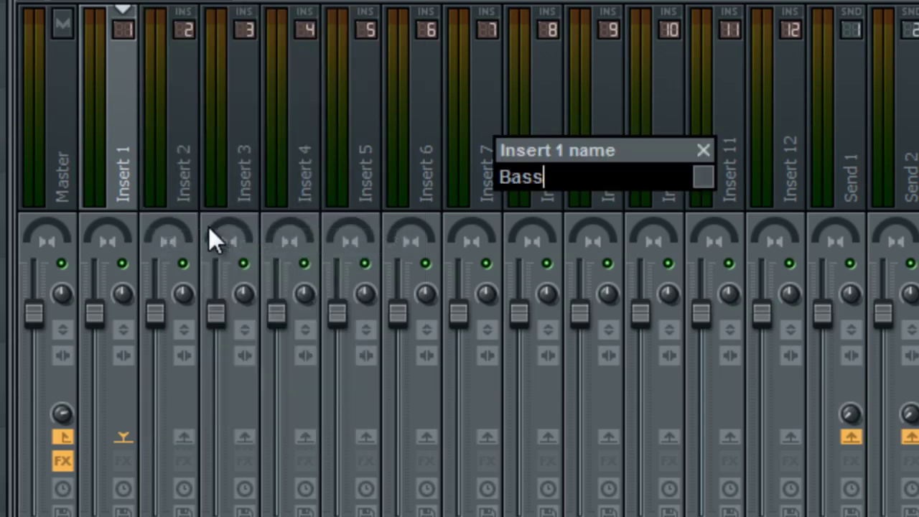
{"action": "type", "text": "Bass in"}
{"action": "key", "text": "Return"}
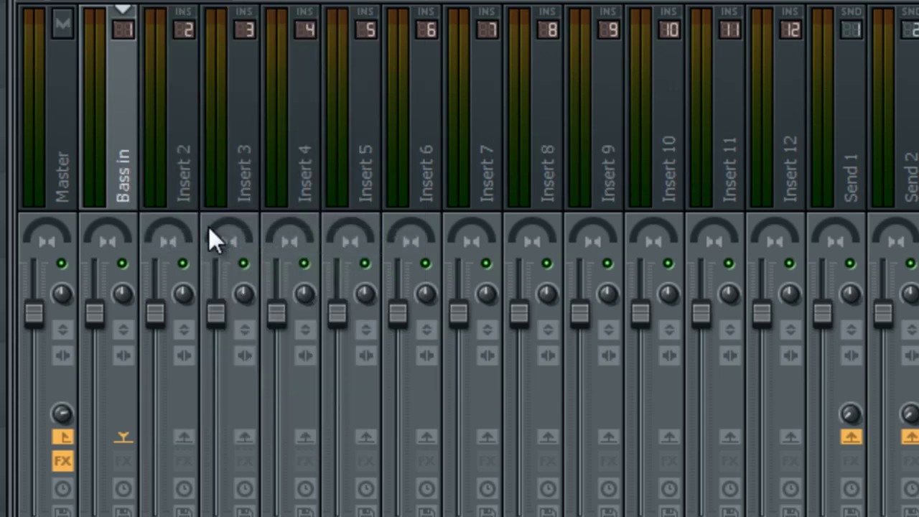
Step: Rename mixer insert 5 as bass out
{"action": "left_click", "coordinate": [371, 159]}
{"action": "right_click", "coordinate": [371, 159]}
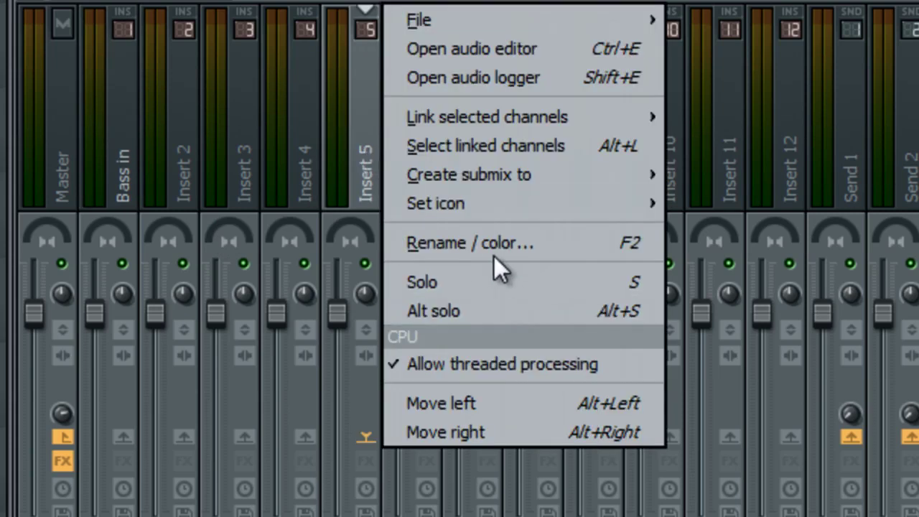
{"action": "left_click", "coordinate": [495, 237]}
{"action": "type", "text": "bass out"}
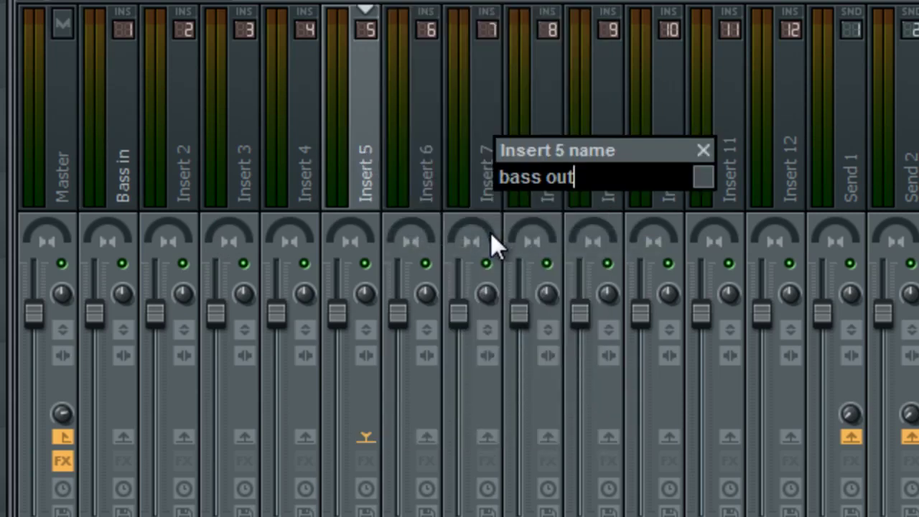
{"action": "key", "text": "Return"}
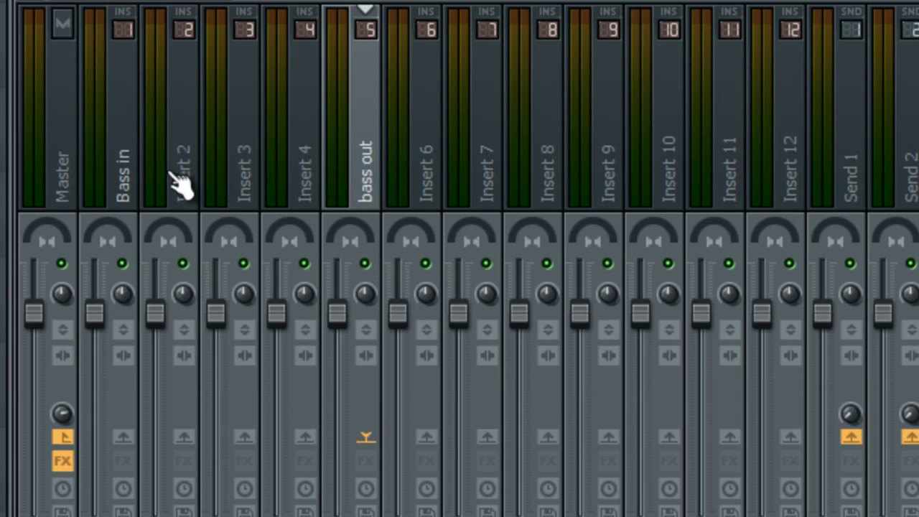
Step: Disconnect the Bass in track from the master and send it to inserts 2, 3 and 4 instead
{"action": "left_click", "coordinate": [132, 188]}
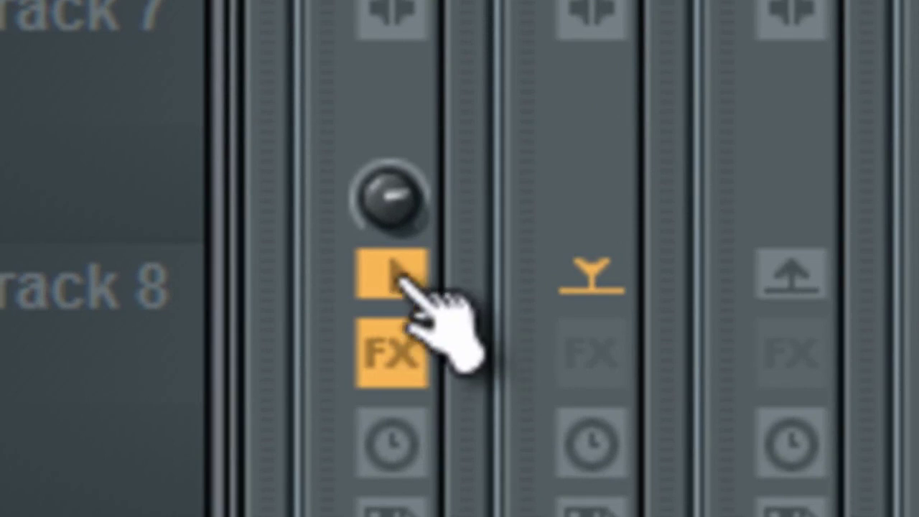
{"action": "left_click", "coordinate": [395, 277]}
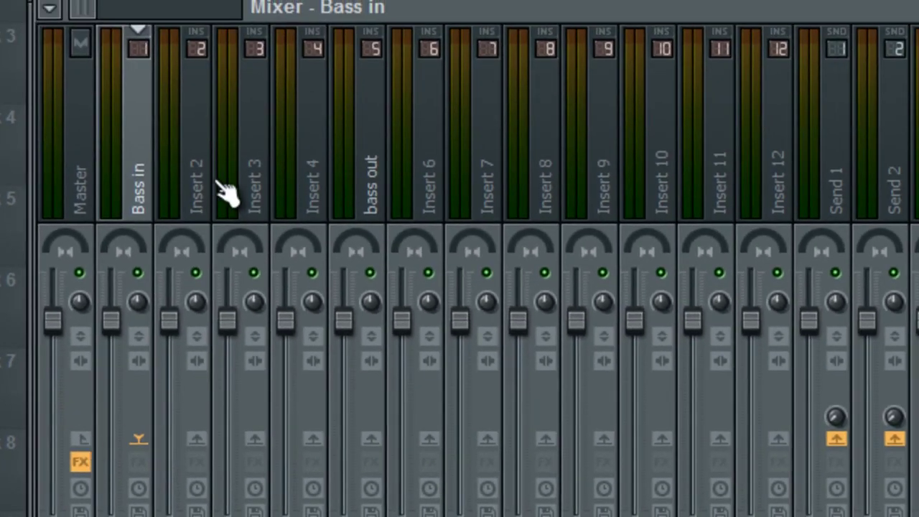
{"action": "left_click", "coordinate": [197, 439]}
{"action": "left_click", "coordinate": [255, 439]}
{"action": "left_click", "coordinate": [311, 439]}
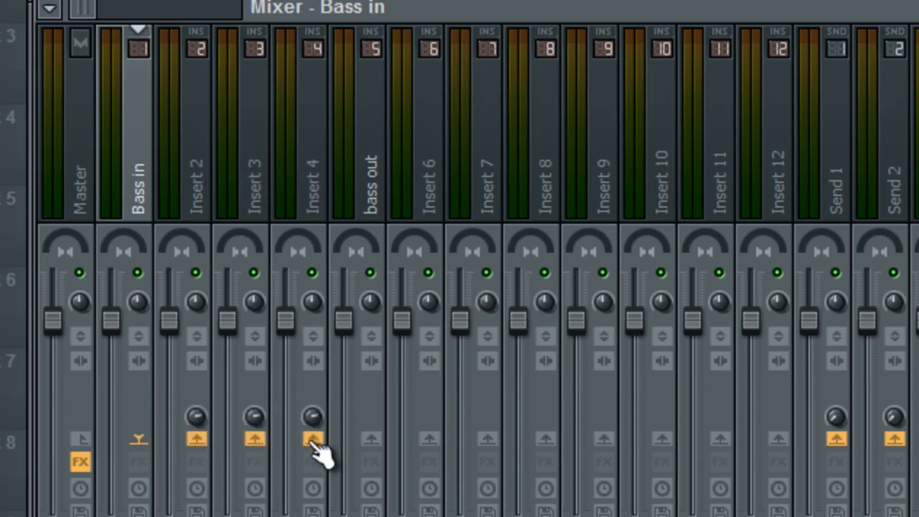
Step: Disconnect insert 2 from the master and route it to the bass out track
{"action": "left_click", "coordinate": [203, 152]}
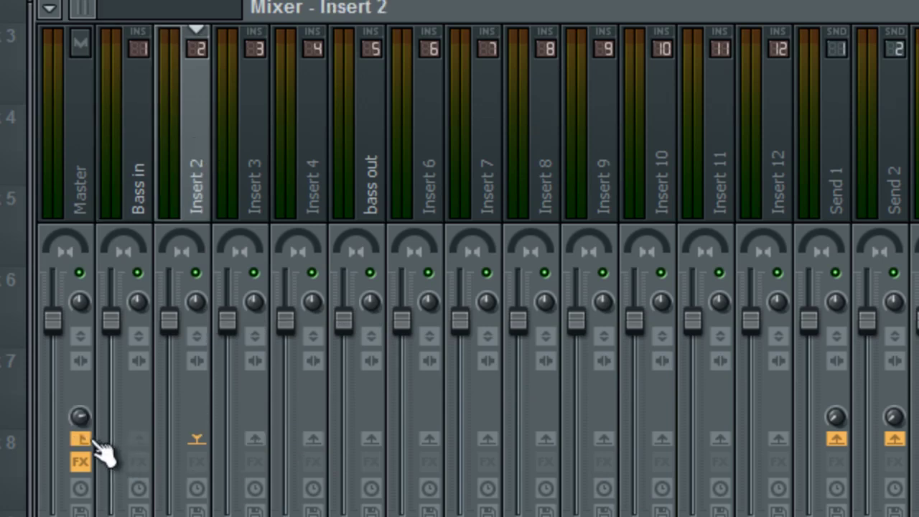
{"action": "left_click", "coordinate": [81, 439]}
{"action": "left_click", "coordinate": [372, 440]}
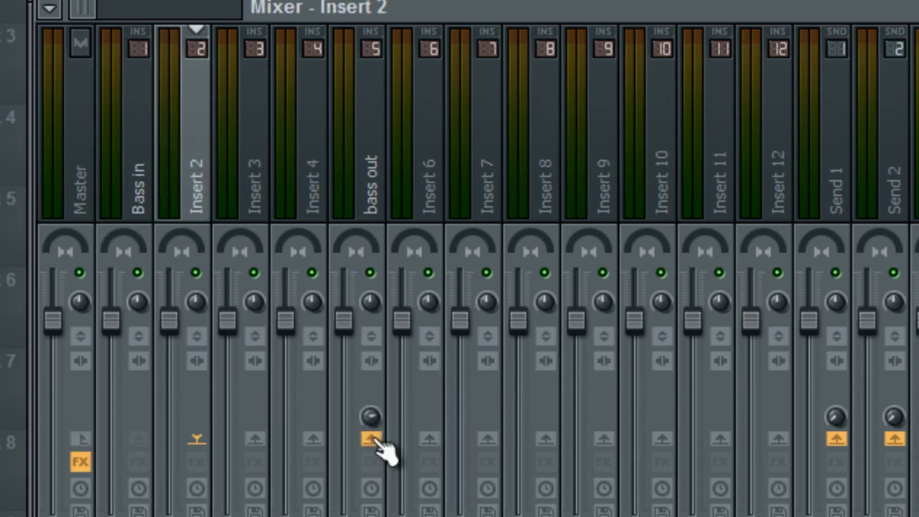
Step: Disconnect insert 3 from the master and route it to the bass out track
{"action": "left_click", "coordinate": [270, 188]}
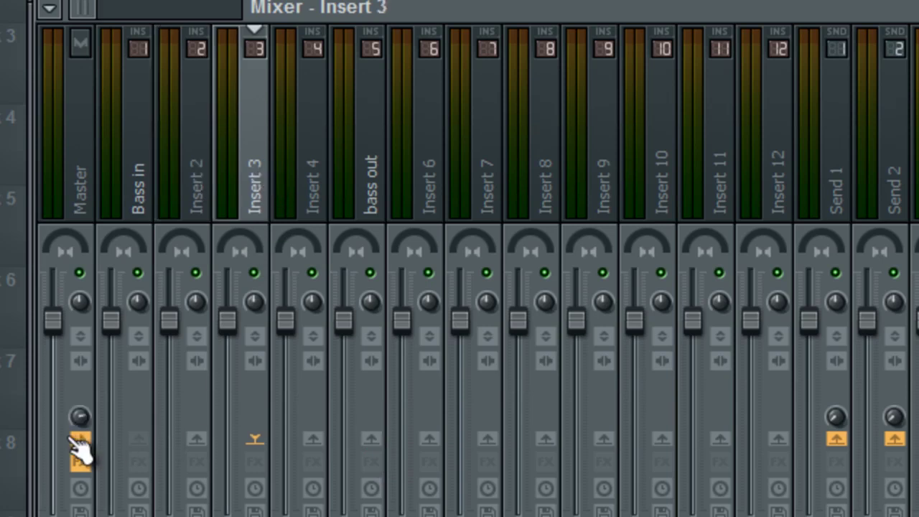
{"action": "left_click", "coordinate": [78, 422]}
{"action": "left_click", "coordinate": [229, 188]}
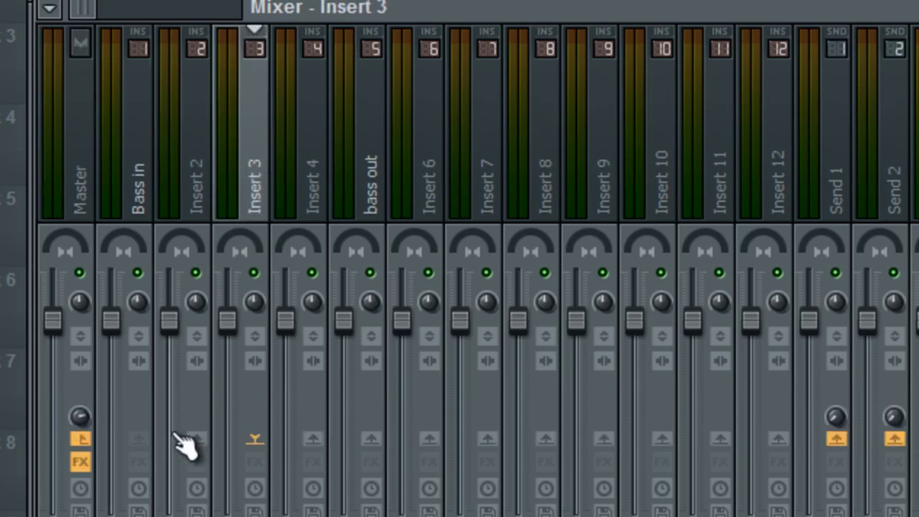
{"action": "left_click", "coordinate": [80, 439]}
{"action": "left_click", "coordinate": [371, 440]}
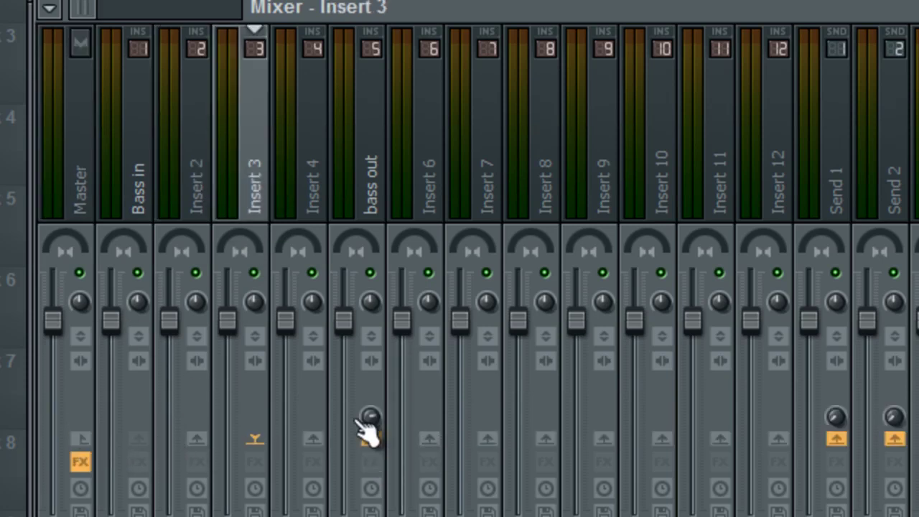
Step: Disconnect insert 4 from the master and route it to the bass out track
{"action": "left_click", "coordinate": [304, 188]}
{"action": "left_click", "coordinate": [81, 439]}
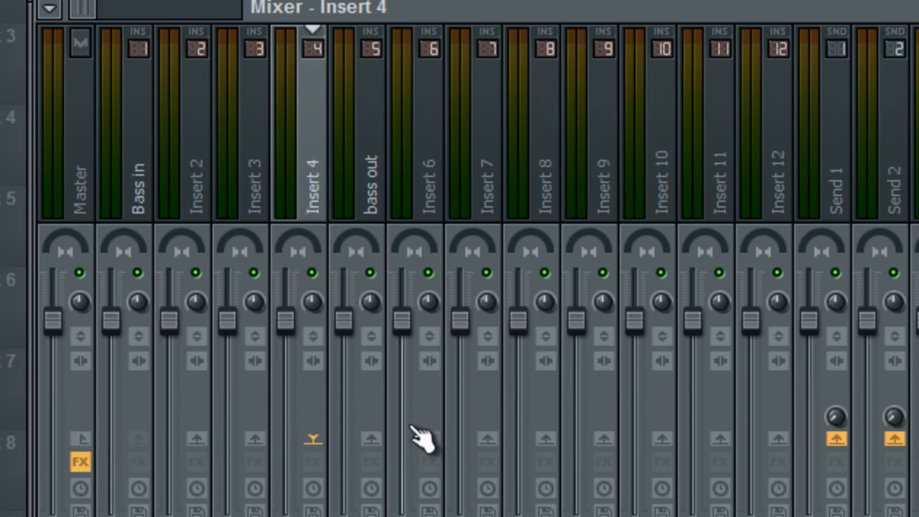
{"action": "left_click", "coordinate": [371, 439]}
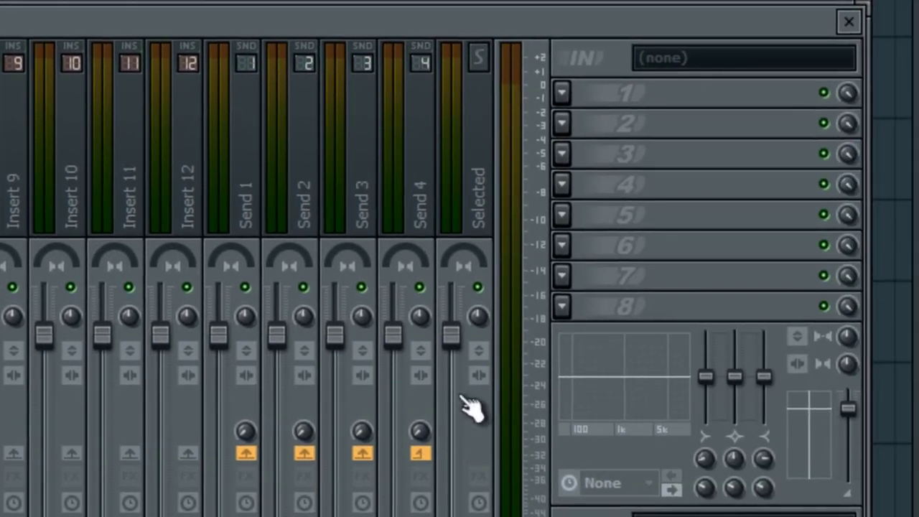
Step: Load Fruity Multiband Compressor in insert 2's first effect slot and turn the mid and high band gains fully down
{"action": "left_click", "coordinate": [574, 93]}
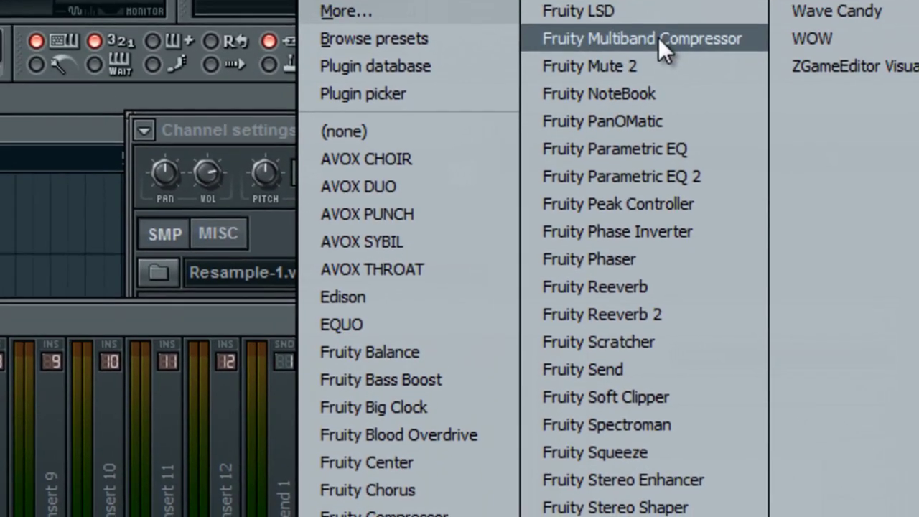
{"action": "left_click", "coordinate": [636, 44]}
{"action": "left_click_drag", "start_coordinate": [561, 102], "coordinate": [572, 55]}
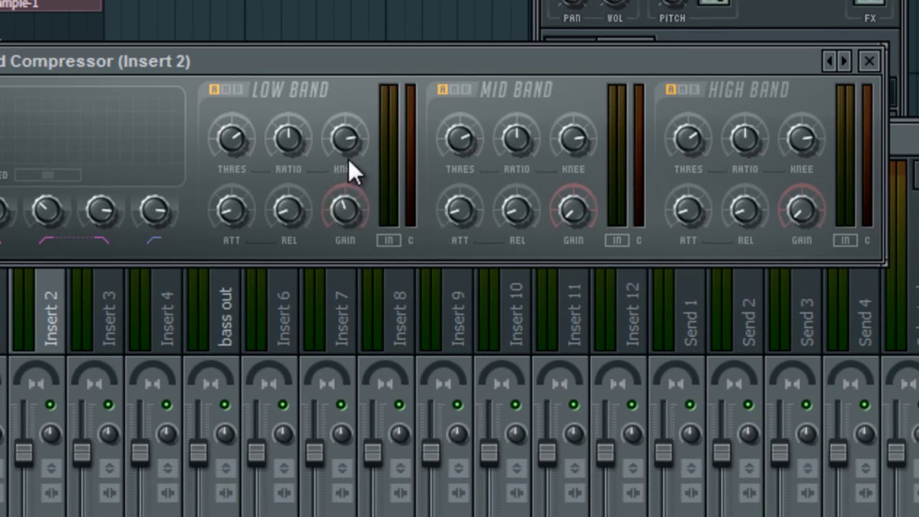
Step: Load Fruity Multiband Compressor in insert 3's first effect slot and turn the low band gain fully down
{"action": "left_click", "coordinate": [99, 349]}
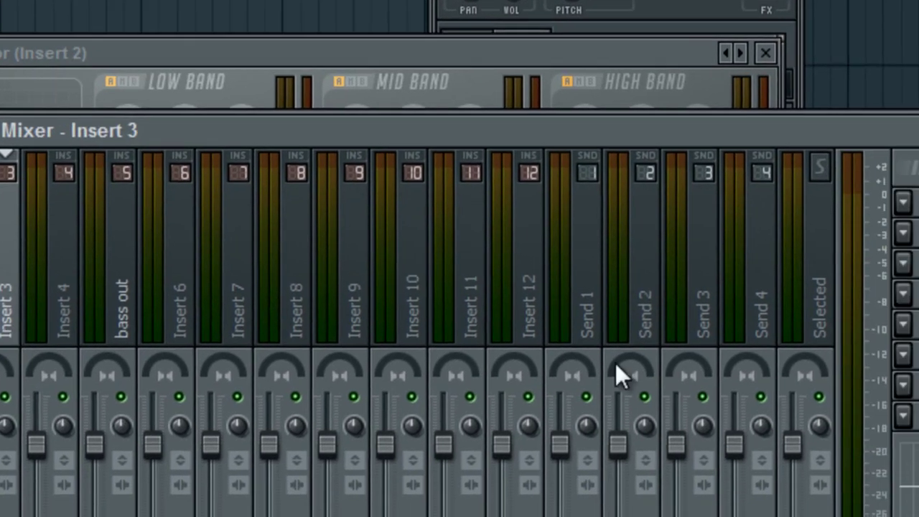
{"action": "left_click", "coordinate": [615, 174]}
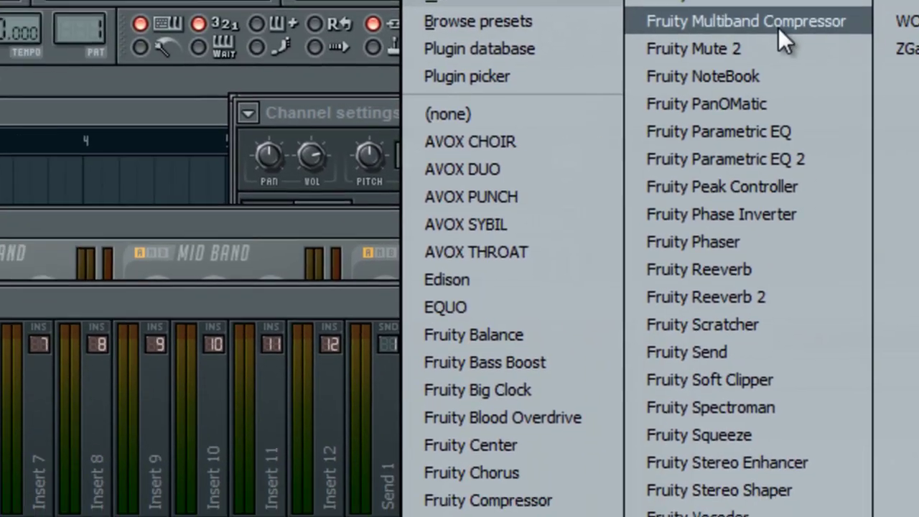
{"action": "left_click", "coordinate": [779, 29]}
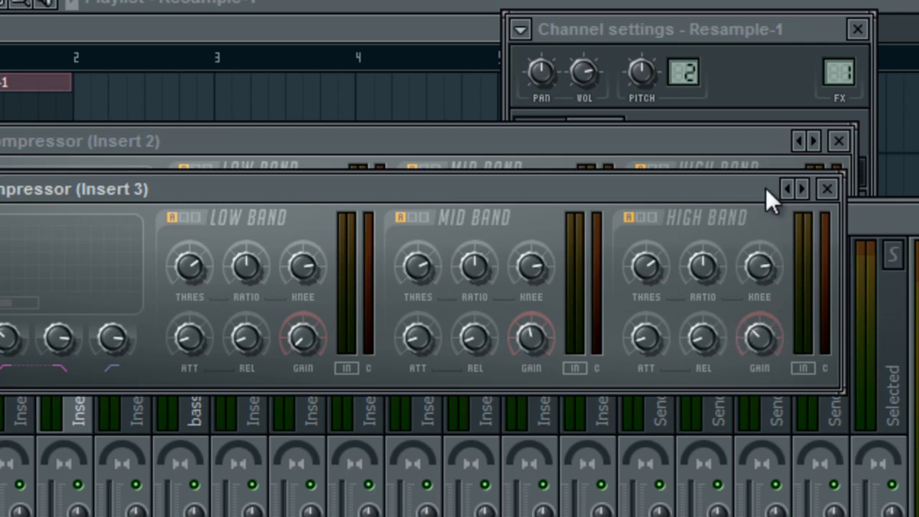
{"action": "left_click", "coordinate": [236, 400]}
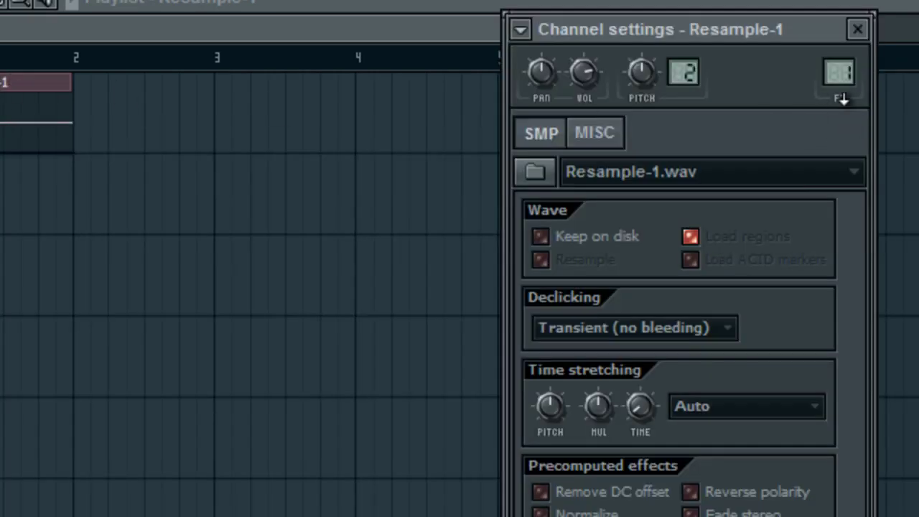
Step: Switch playback to song mode and check the Resample-1 signal on the Bass in track and the tracks it feeds
{"action": "left_click", "coordinate": [843, 99]}
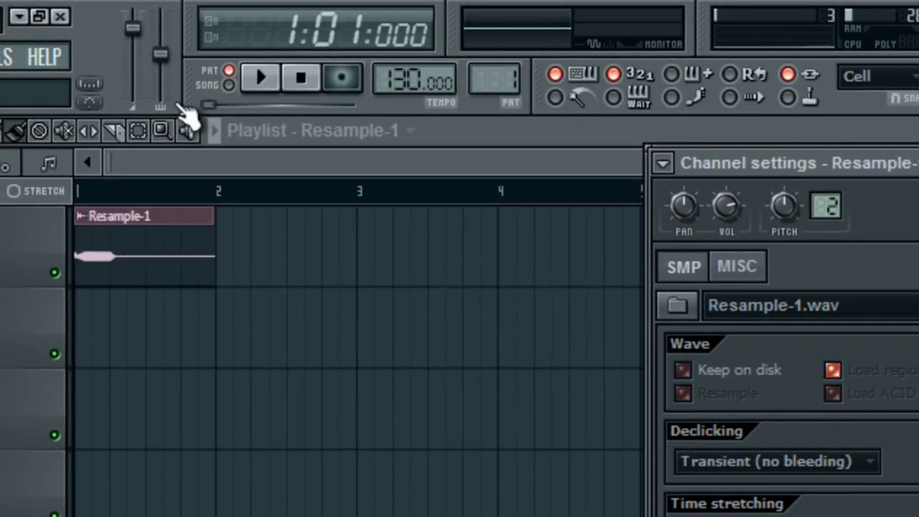
{"action": "left_click", "coordinate": [228, 84]}
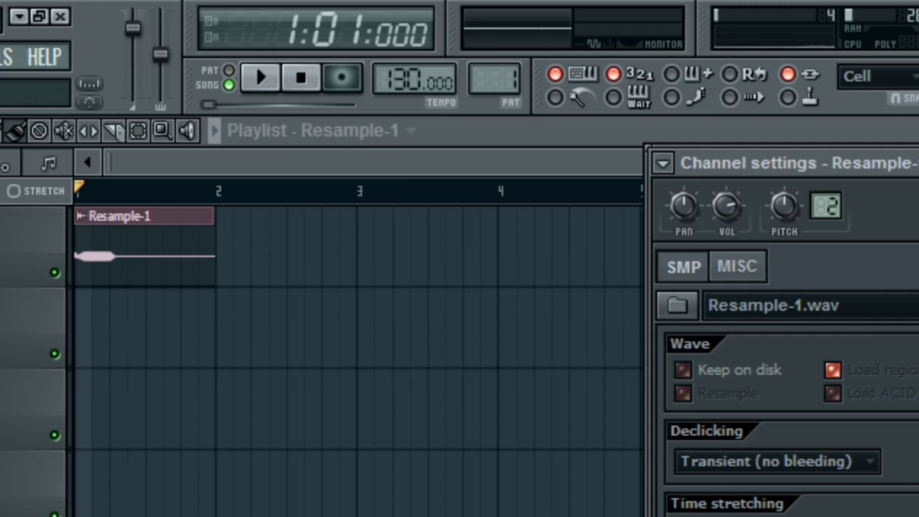
{"action": "key", "text": "F9"}
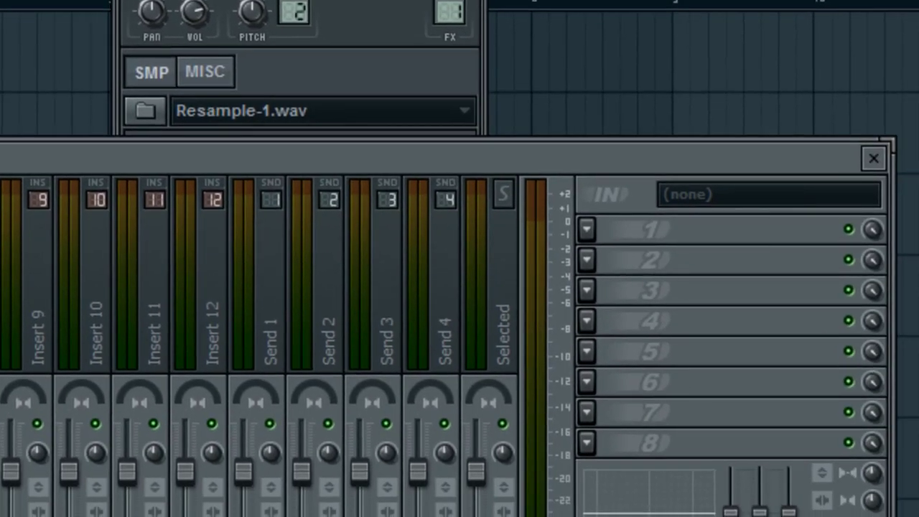
{"action": "left_click", "coordinate": [849, 230]}
{"action": "left_click", "coordinate": [248, 215]}
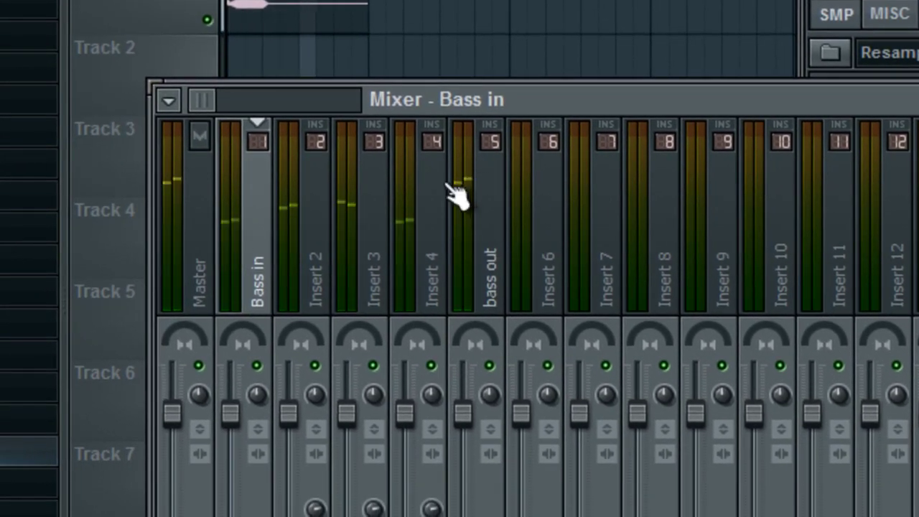
Step: Load Fruity Multiband Compressor in insert 4's first effect slot and turn the low and mid band gains fully down
{"action": "left_click", "coordinate": [419, 257]}
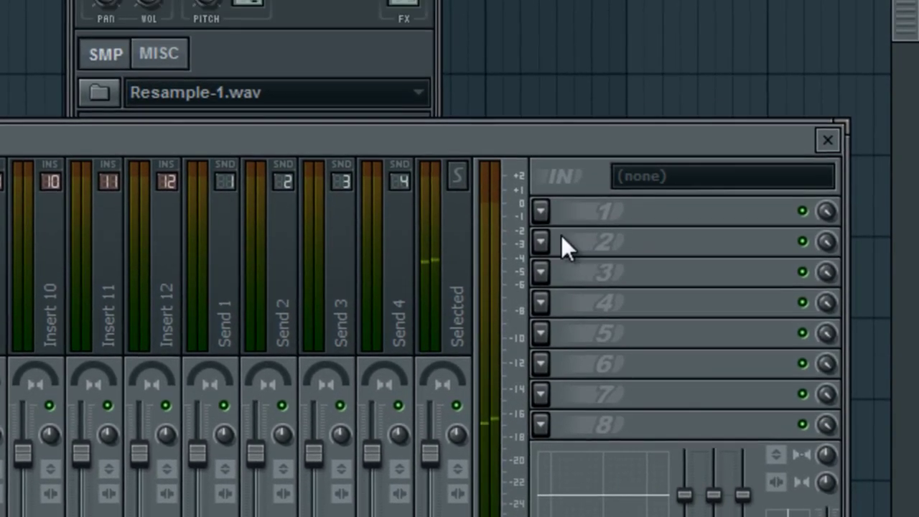
{"action": "left_click", "coordinate": [559, 208]}
{"action": "left_click", "coordinate": [632, 55]}
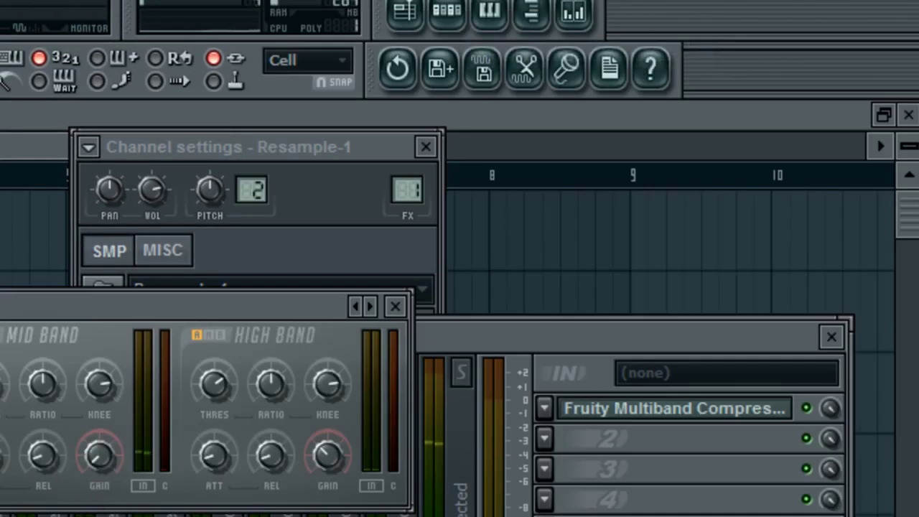
{"action": "left_click", "coordinate": [396, 307]}
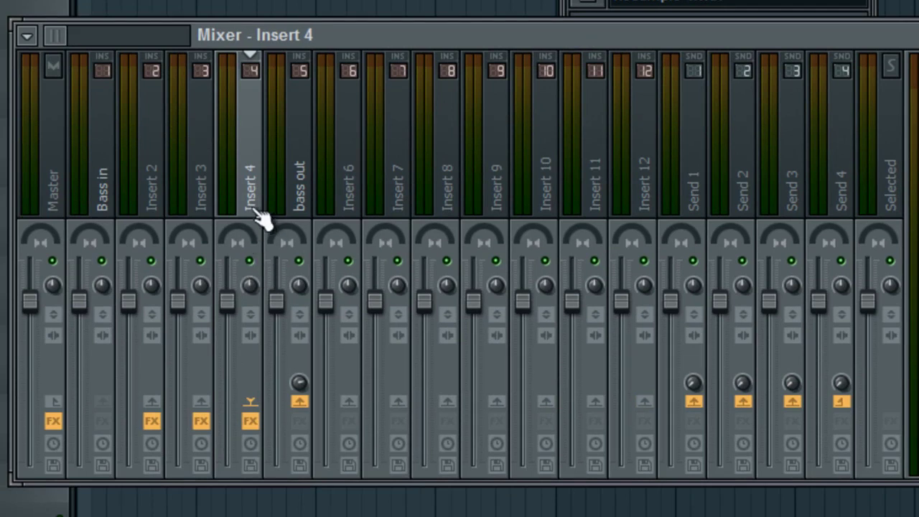
Step: Review the routing of Bass in, inserts 2 to 4 and bass out, and examine insert 4's multiband compressor settings
{"action": "left_click", "coordinate": [299, 201]}
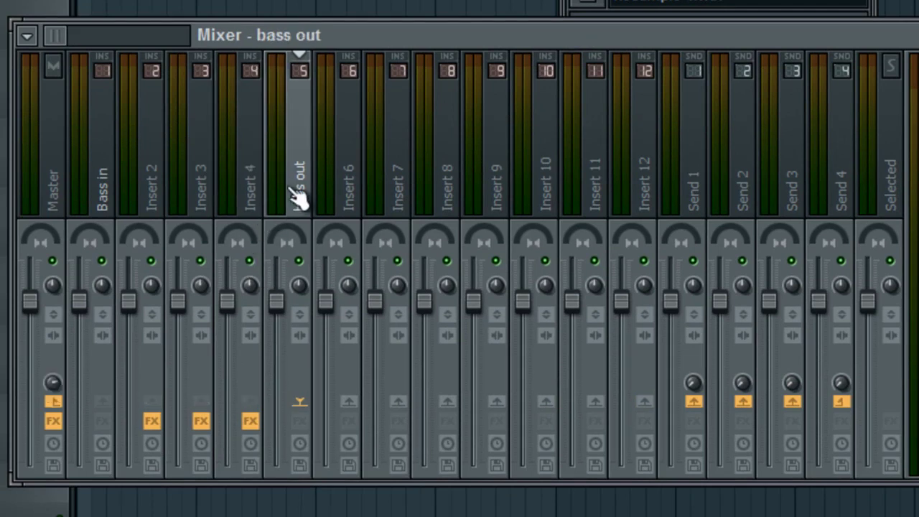
{"action": "left_click", "coordinate": [107, 201]}
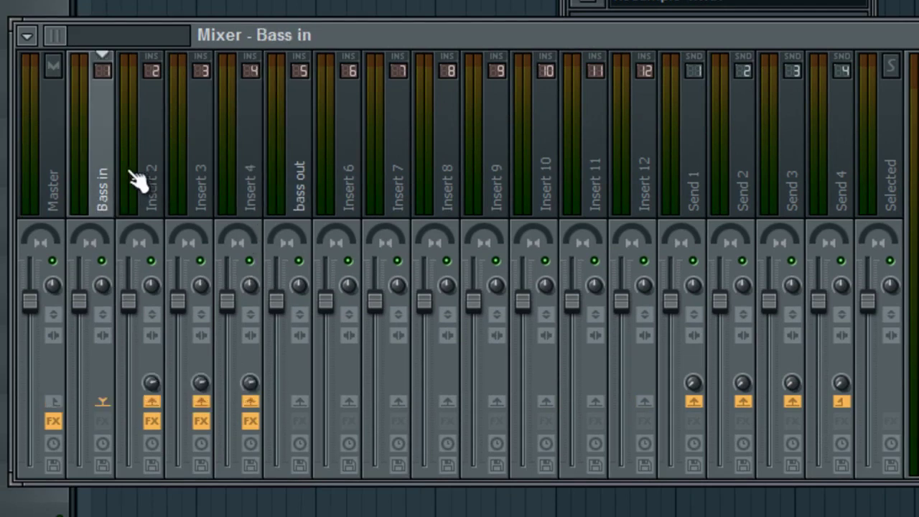
{"action": "left_click", "coordinate": [158, 190]}
{"action": "left_click", "coordinate": [204, 194]}
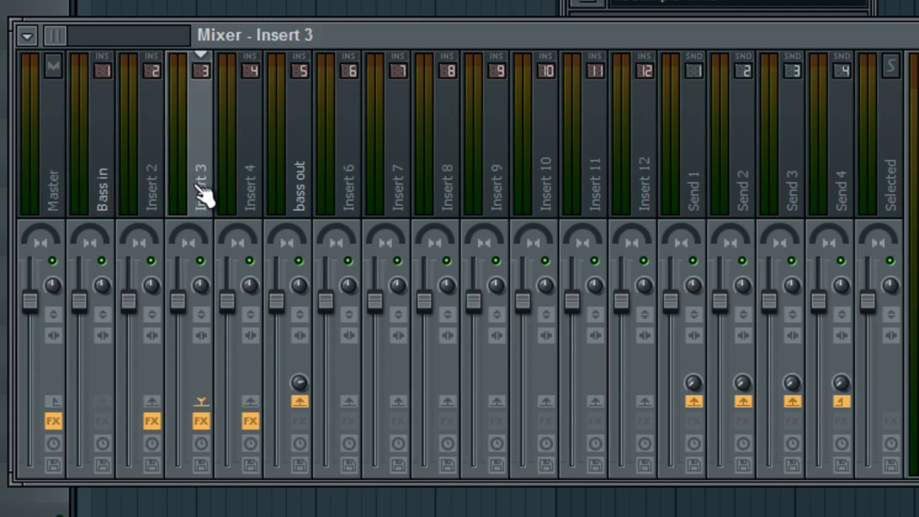
{"action": "left_click", "coordinate": [251, 190]}
{"action": "left_click", "coordinate": [209, 185]}
{"action": "left_click", "coordinate": [161, 195]}
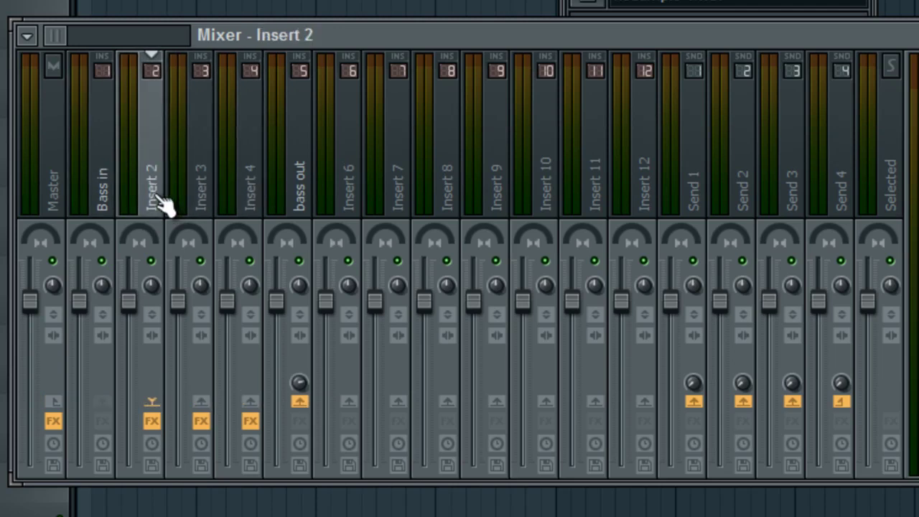
{"action": "left_click", "coordinate": [254, 201]}
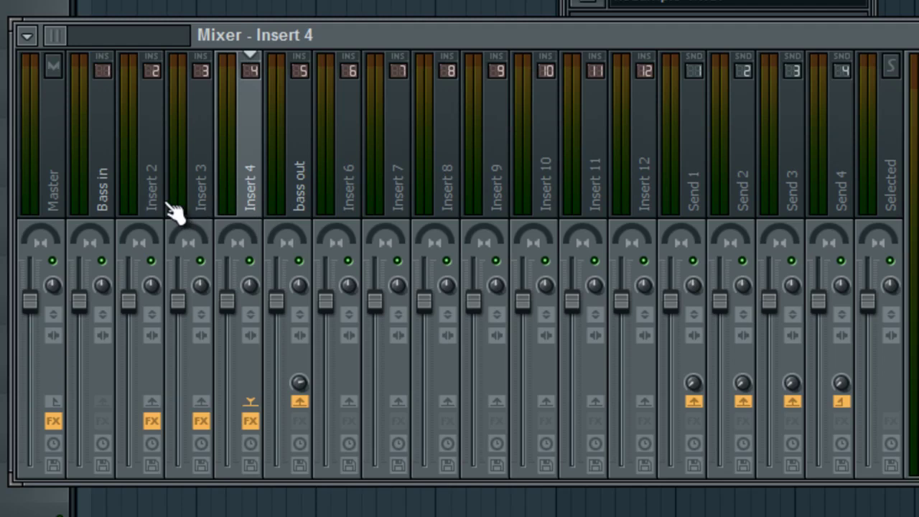
{"action": "left_click", "coordinate": [298, 194]}
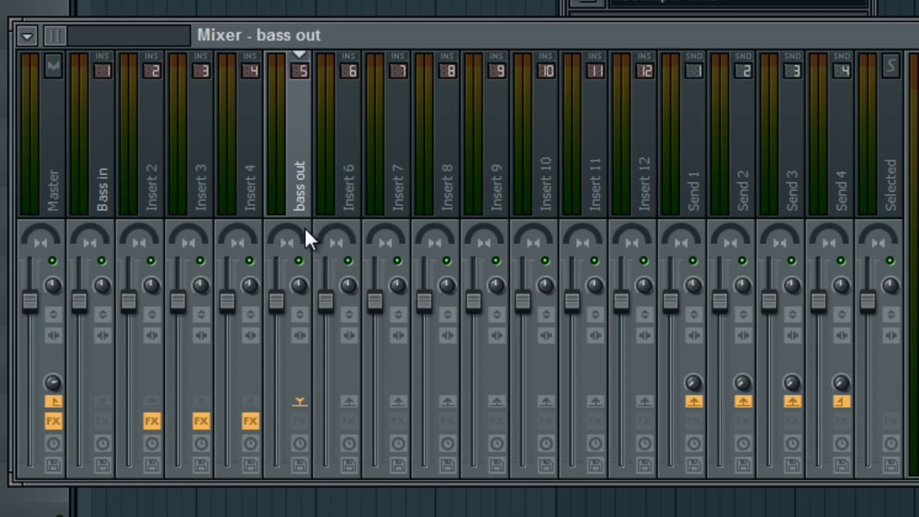
{"action": "left_click", "coordinate": [155, 195]}
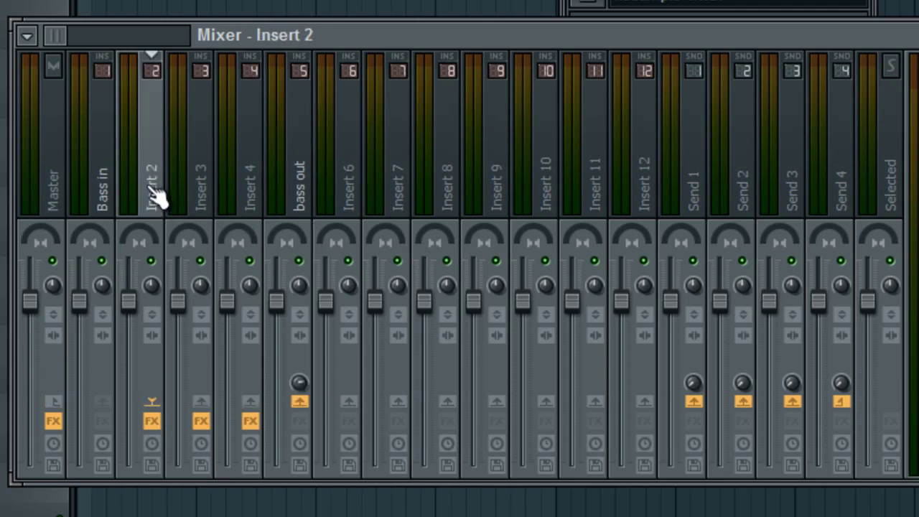
{"action": "left_click", "coordinate": [251, 194]}
{"action": "left_click", "coordinate": [184, 198]}
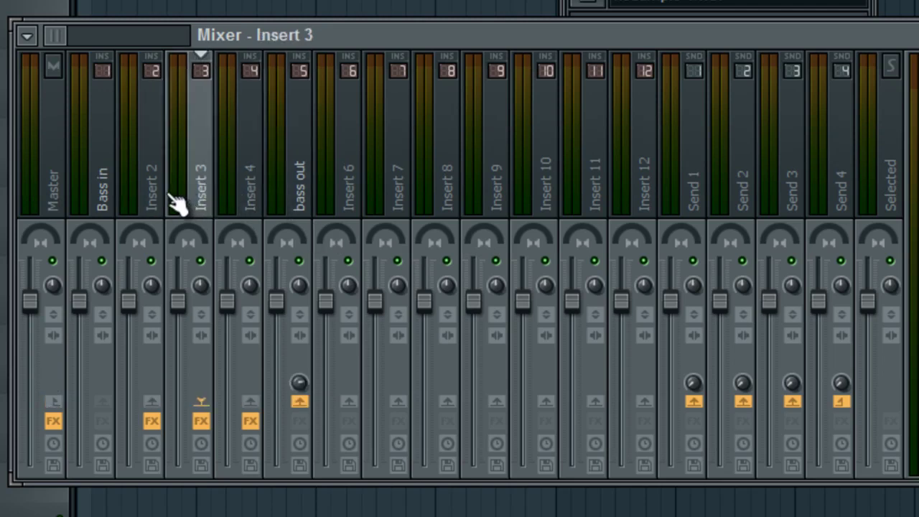
{"action": "left_click", "coordinate": [257, 205]}
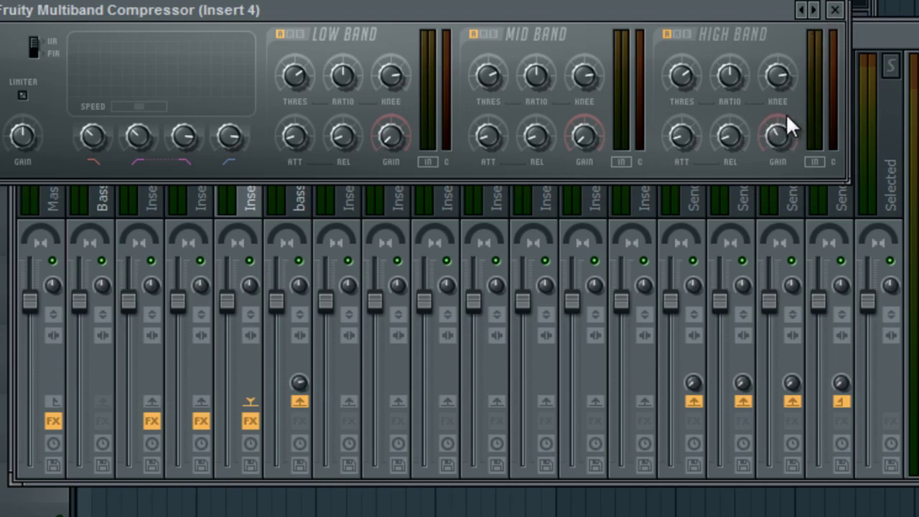
Step: Load Fruity Phaser in insert 3's second effect slot and Fruity Fast Dist in its third slot
{"action": "left_click", "coordinate": [834, 9]}
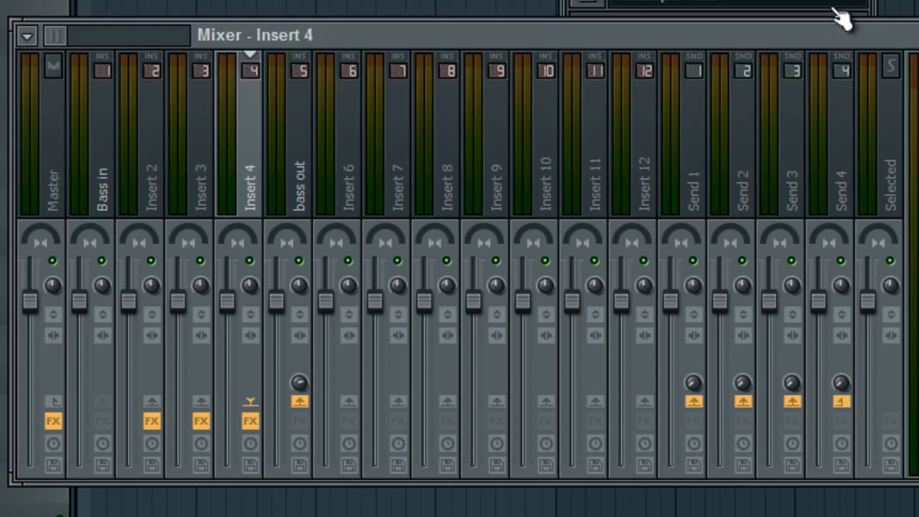
{"action": "left_click", "coordinate": [204, 146]}
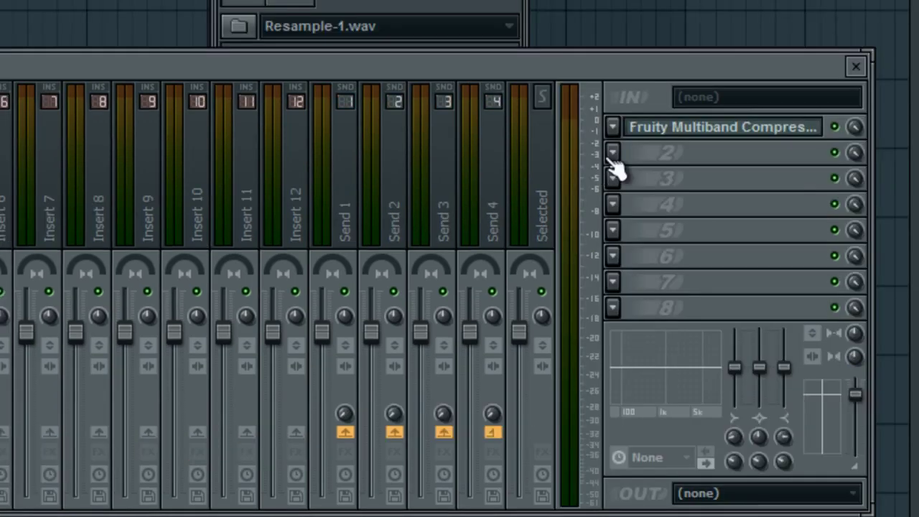
{"action": "left_click", "coordinate": [614, 153]}
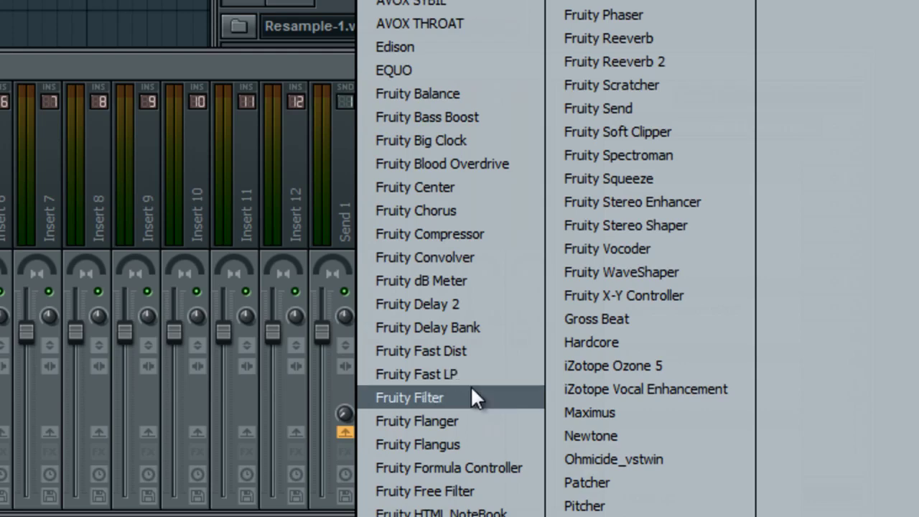
{"action": "left_click", "coordinate": [700, 13]}
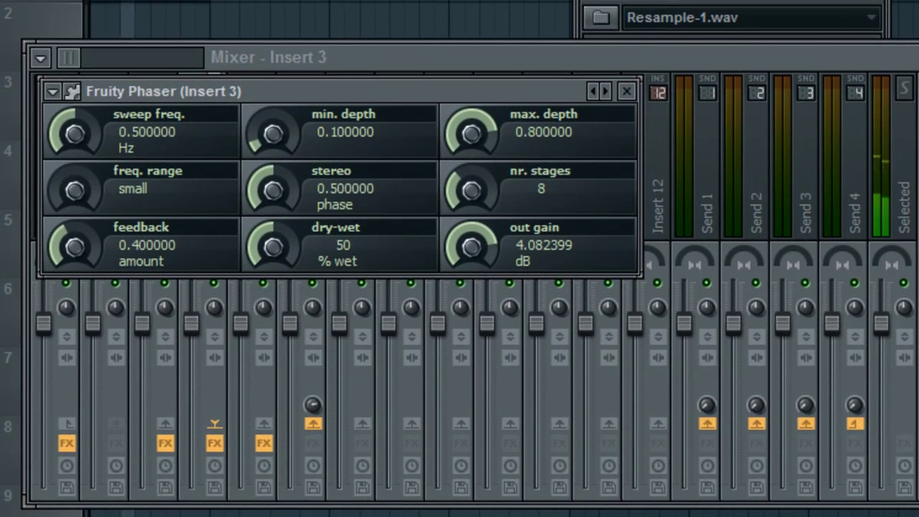
{"action": "left_click_drag", "start_coordinate": [500, 88], "coordinate": [669, 126]}
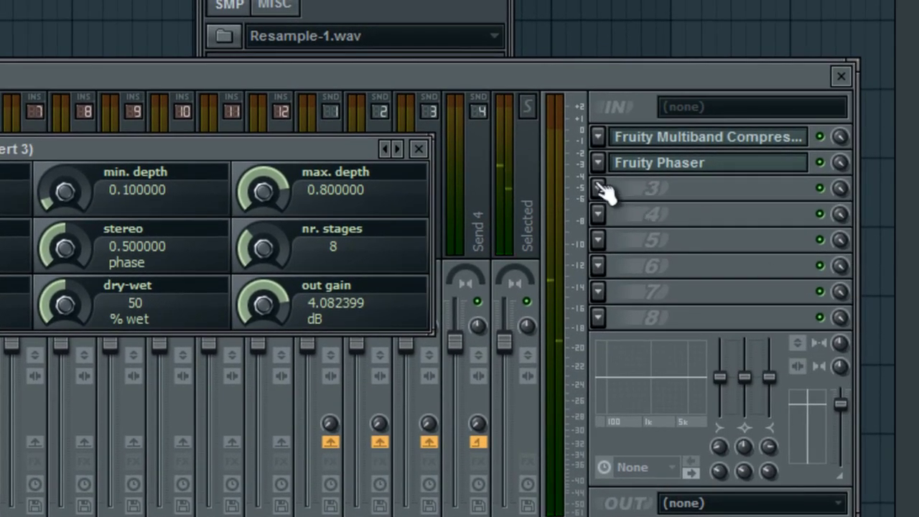
{"action": "left_click", "coordinate": [854, 175]}
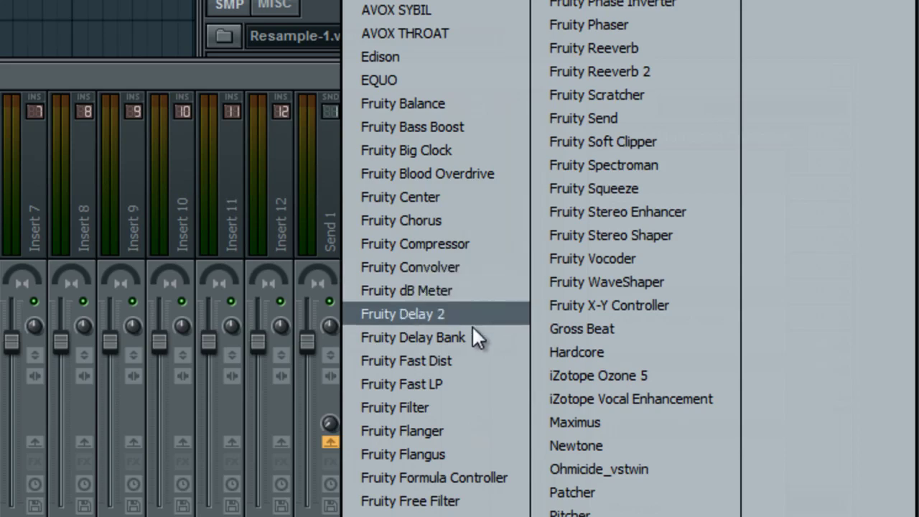
{"action": "left_click", "coordinate": [444, 360]}
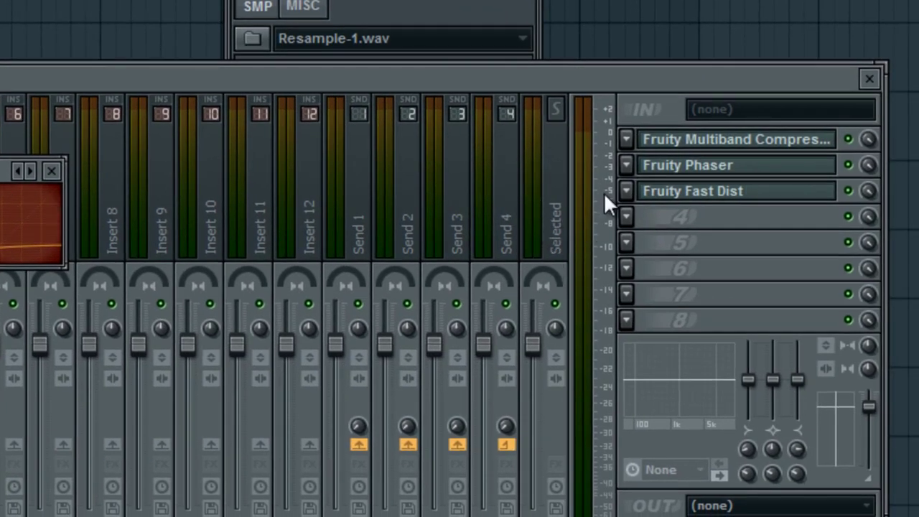
Step: Mark Bitcrusher as a favourite among the VST plugins so it is offered as an effect
{"action": "left_click", "coordinate": [626, 215]}
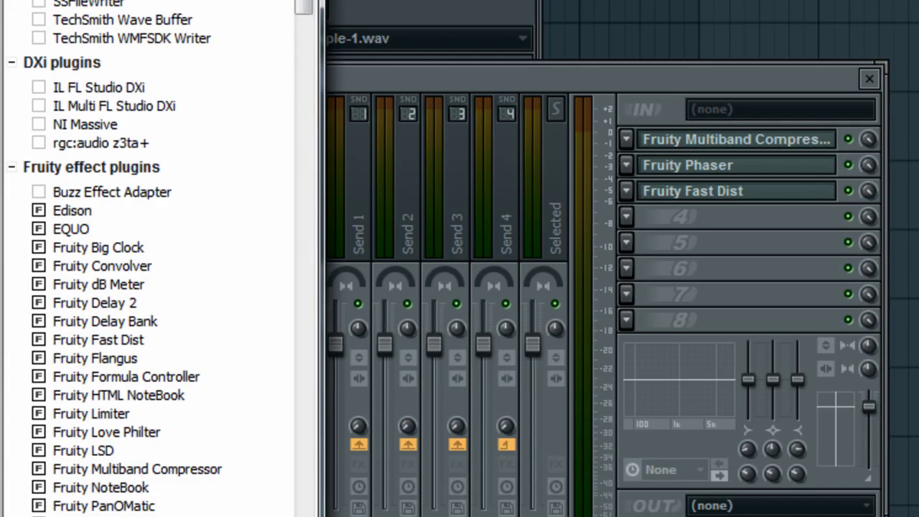
{"action": "left_click_drag", "start_coordinate": [304, 2], "coordinate": [316, 162]}
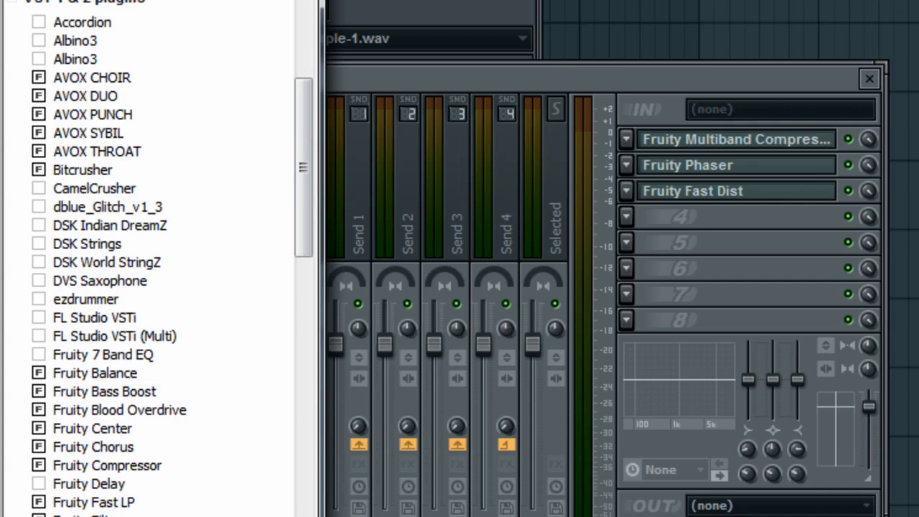
{"action": "key", "text": "Escape"}
Step: Try Bitcrusher in insert 3's fourth effect slot with downsampling at 9x, and empty the slot again
{"action": "left_click", "coordinate": [626, 216]}
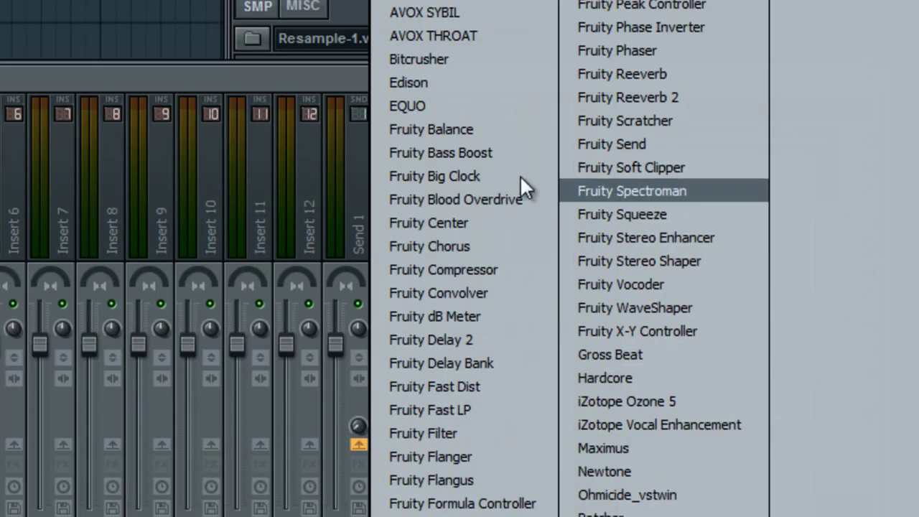
{"action": "left_click", "coordinate": [459, 63]}
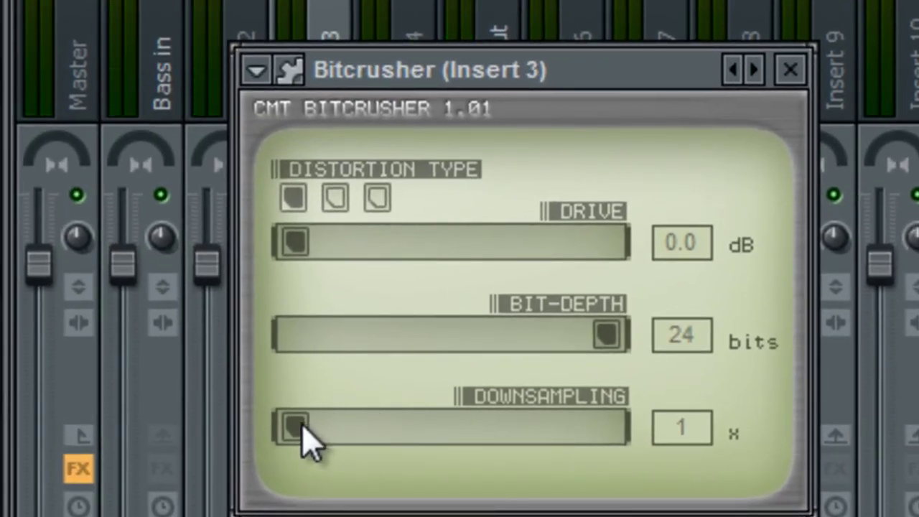
{"action": "left_click_drag", "start_coordinate": [300, 419], "coordinate": [372, 419]}
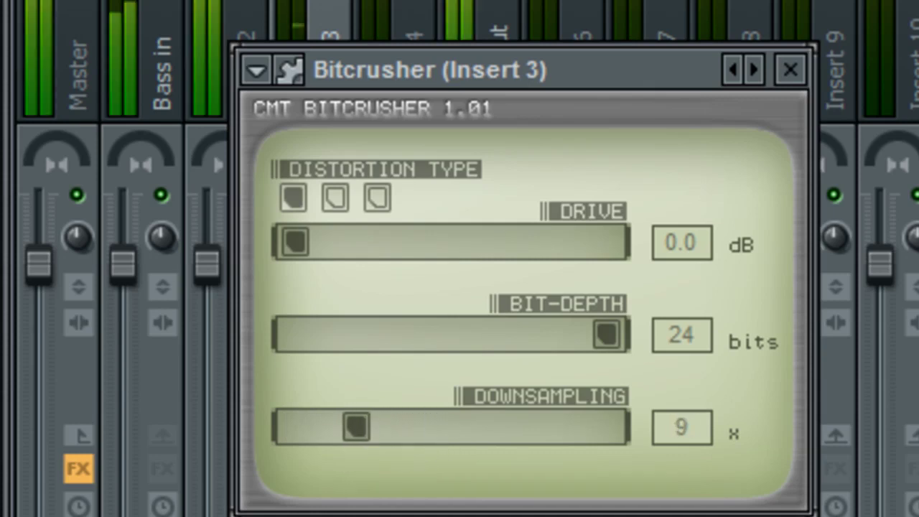
{"action": "key", "text": "Escape"}
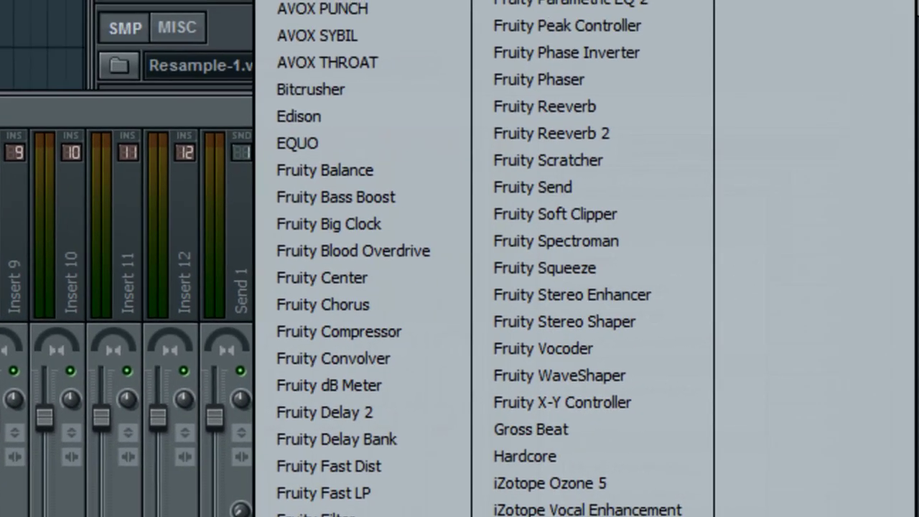
{"action": "left_click", "coordinate": [328, 466]}
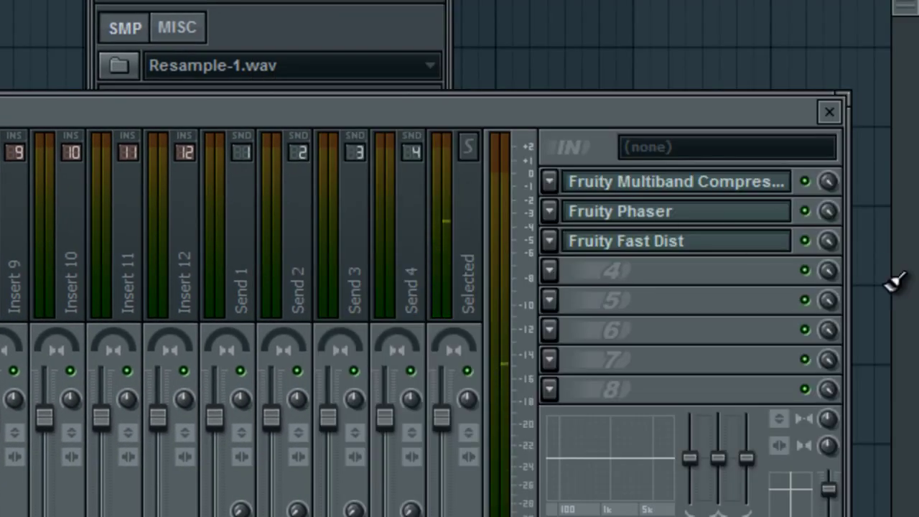
Step: Load Fruity Fast Dist in insert 2's second effect slot, keeping its default settings
{"action": "left_click", "coordinate": [553, 272]}
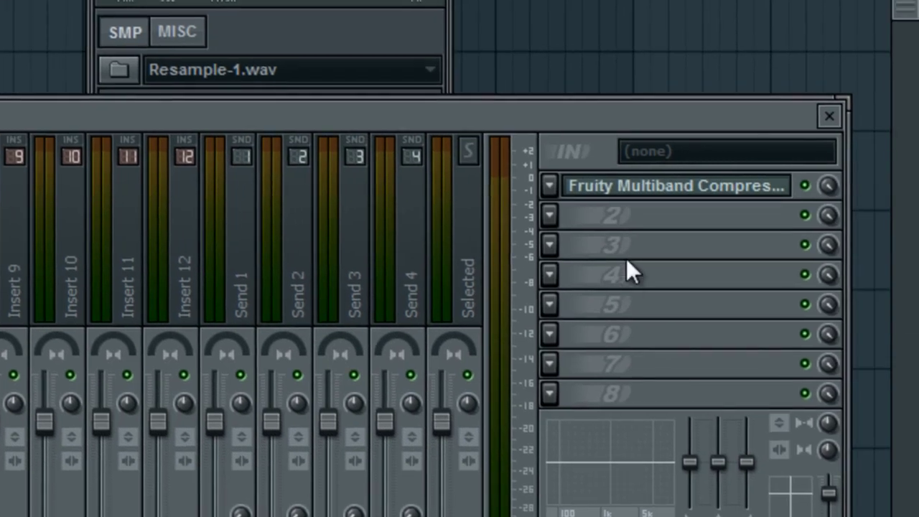
{"action": "left_click", "coordinate": [551, 215]}
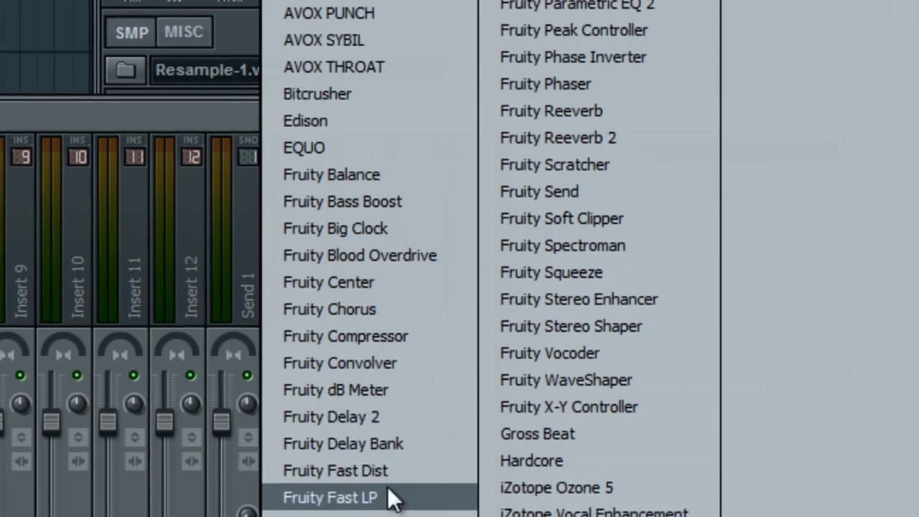
{"action": "left_click", "coordinate": [381, 471]}
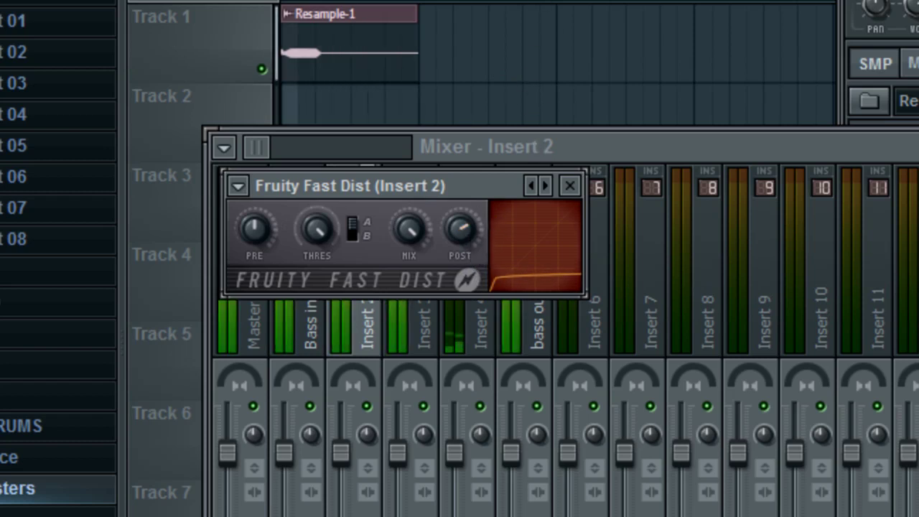
{"action": "left_click", "coordinate": [569, 185]}
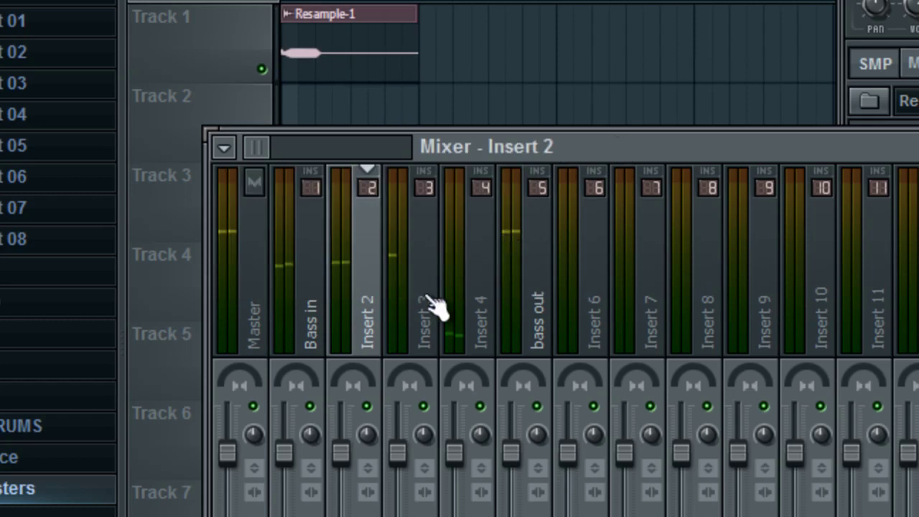
Step: Load Fruity Chorus in insert 3's fourth effect slot
{"action": "left_click", "coordinate": [410, 322]}
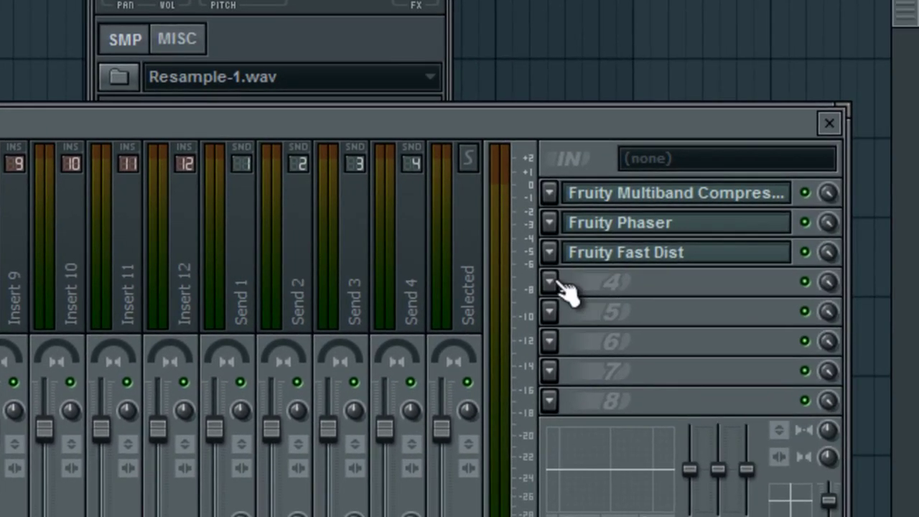
{"action": "left_click", "coordinate": [551, 281]}
{"action": "left_click", "coordinate": [380, 322]}
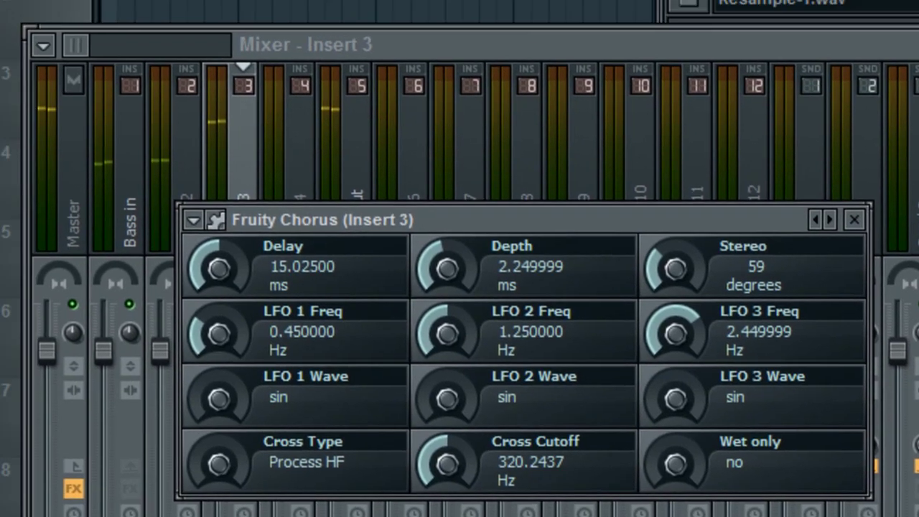
Step: Render the processed bass to a wave file named Resample-2 in the Documents folder
{"action": "left_click", "coordinate": [15, 5]}
{"action": "mouse_move", "coordinate": [37, 178]}
{"action": "left_click", "coordinate": [309, 206]}
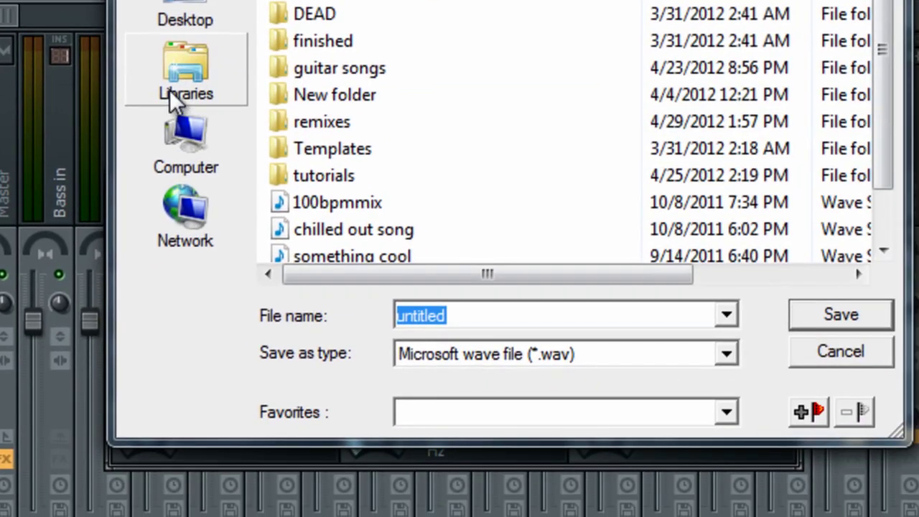
{"action": "left_click", "coordinate": [179, 86]}
{"action": "double_click", "coordinate": [298, 1]}
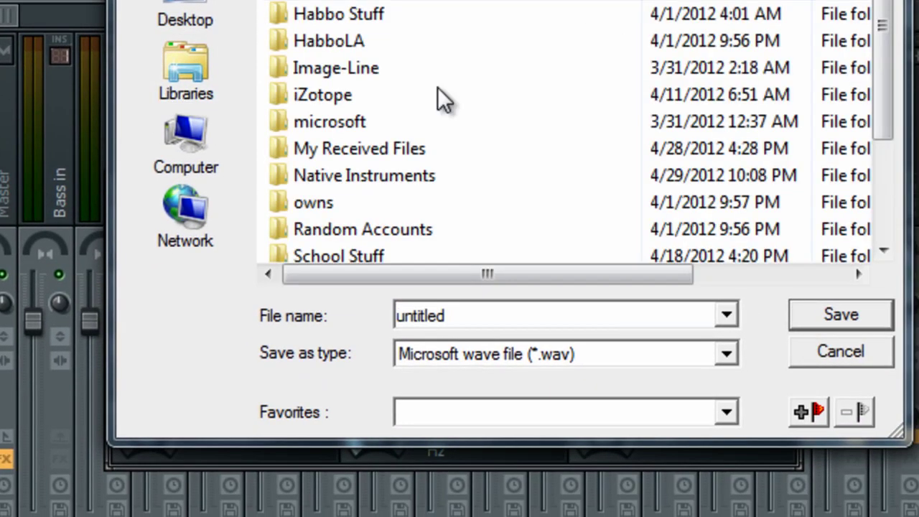
{"action": "scroll", "coordinate": [445, 108], "scroll_direction": "down", "scroll_amount": 2}
{"action": "left_click", "coordinate": [417, 231]}
{"action": "left_click", "coordinate": [541, 316]}
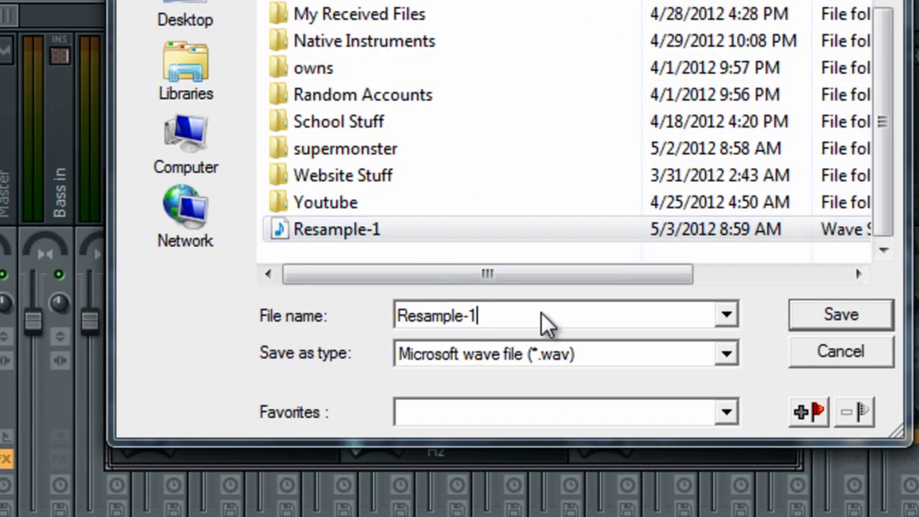
{"action": "key", "text": "BackSpace"}
{"action": "type", "text": "2"}
{"action": "left_click", "coordinate": [885, 322]}
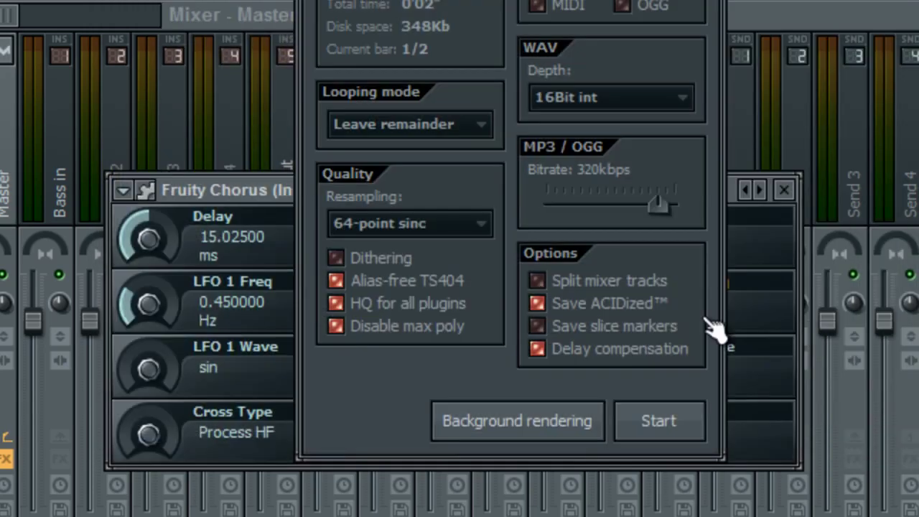
{"action": "left_click", "coordinate": [653, 424]}
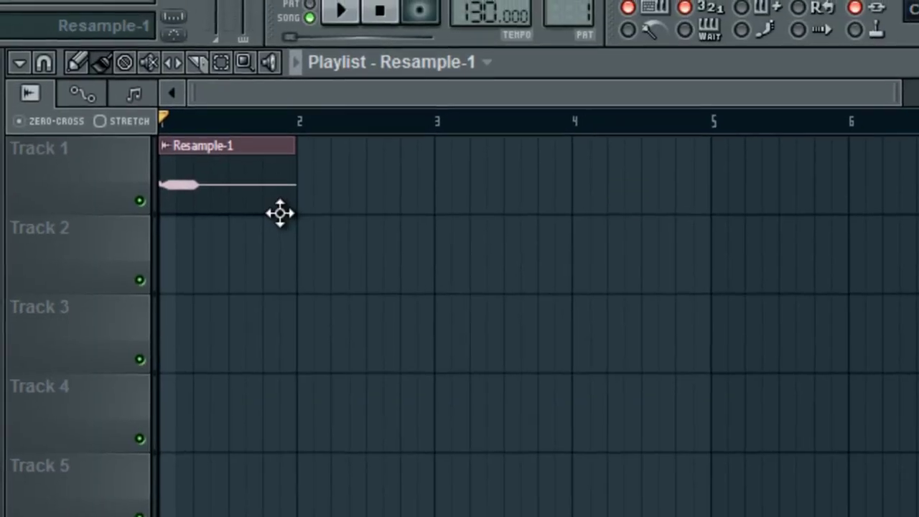
Step: Replace the Resample-1 clip on playlist track 1 with Resample-2 from Documents and route its channel to mixer track 1
{"action": "right_click", "coordinate": [223, 96]}
{"action": "scroll", "coordinate": [349, 446], "scroll_direction": "down", "scroll_amount": 1}
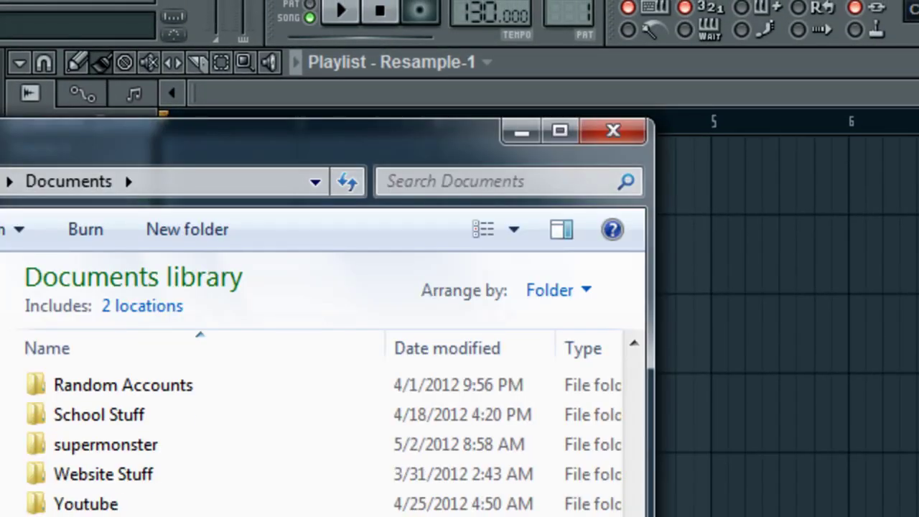
{"action": "left_click_drag", "start_coordinate": [107, 511], "coordinate": [7, 174]}
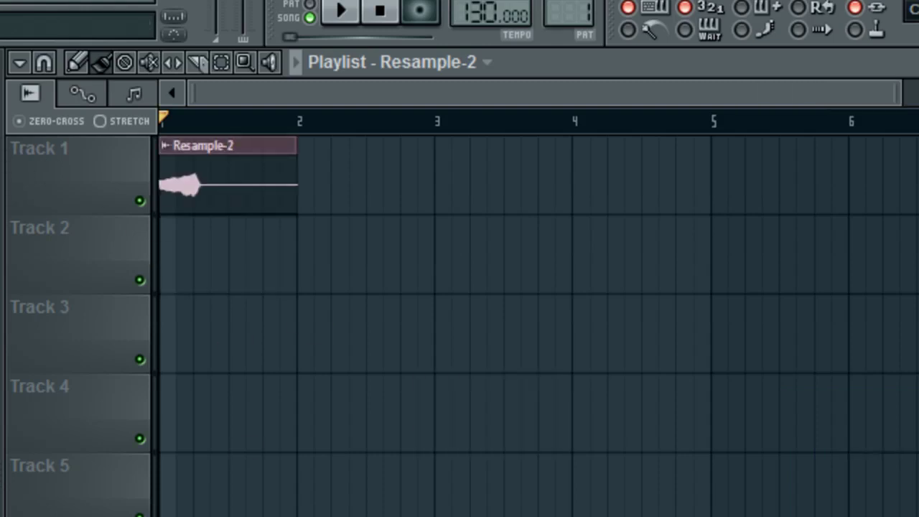
{"action": "key", "text": "alt+Tab"}
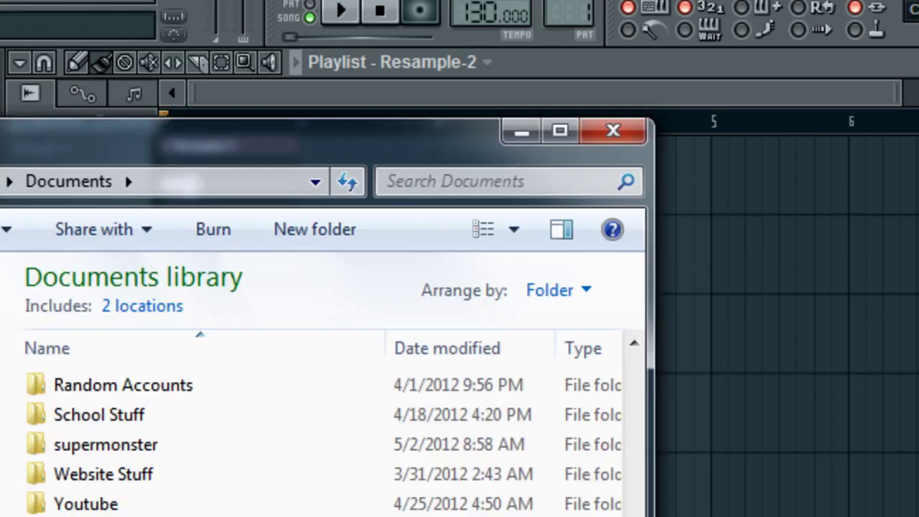
{"action": "left_click", "coordinate": [839, 100]}
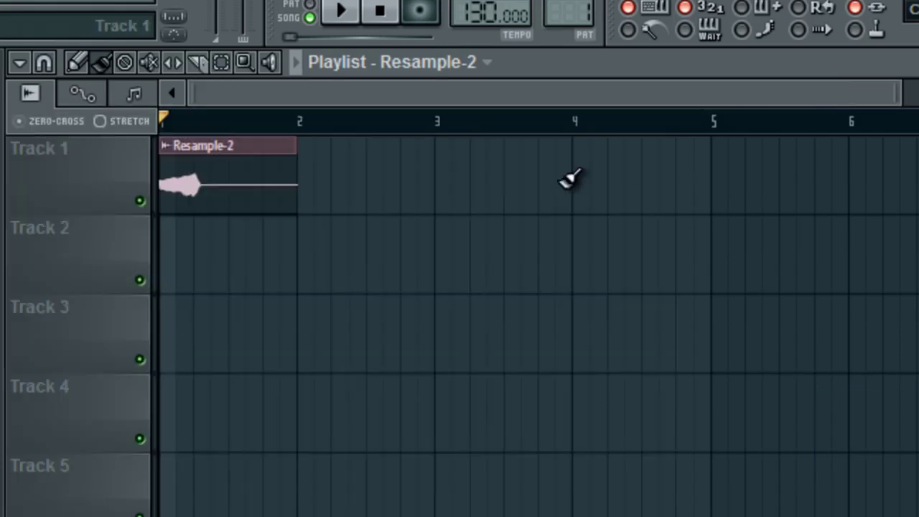
{"action": "double_click", "coordinate": [204, 190]}
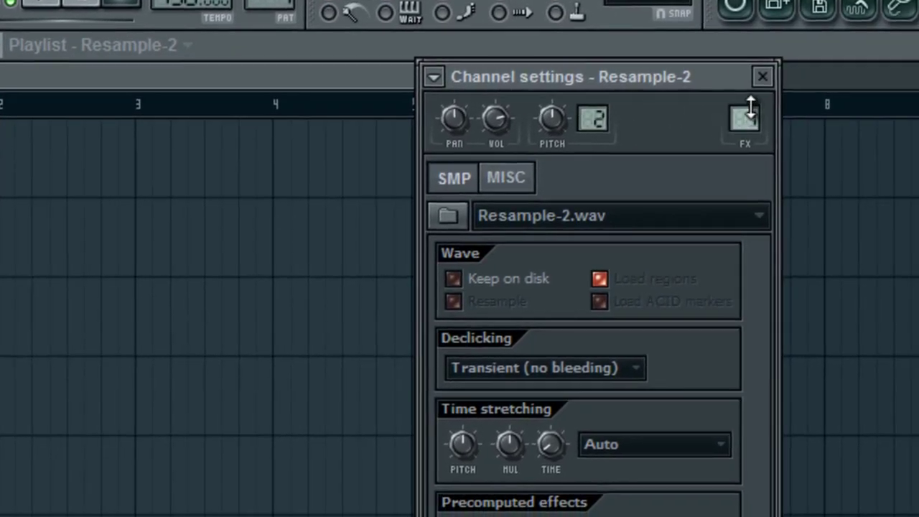
{"action": "left_click", "coordinate": [747, 115]}
Step: Export the Resample-2 pass as another wave file in Documents, basing the file name on Resample-2
{"action": "left_click", "coordinate": [56, 5]}
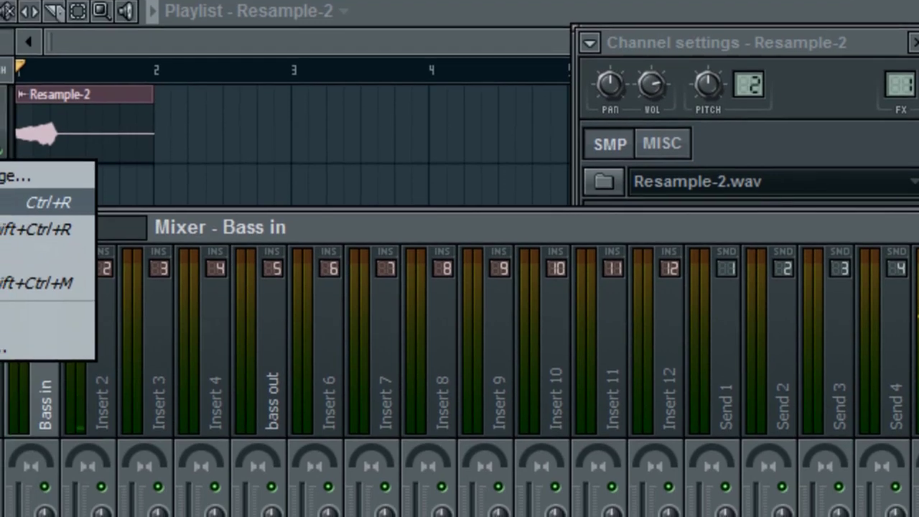
{"action": "left_click", "coordinate": [0, 237]}
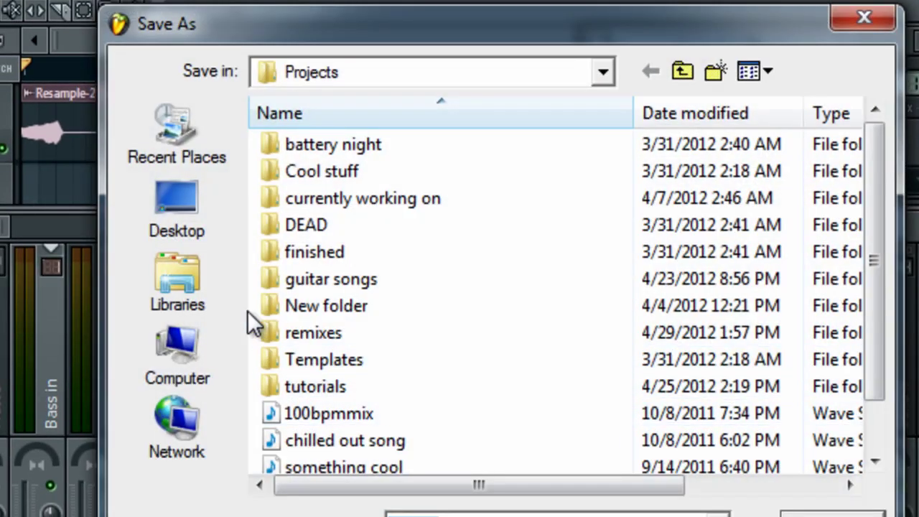
{"action": "left_click", "coordinate": [177, 287]}
{"action": "double_click", "coordinate": [363, 173]}
{"action": "scroll", "coordinate": [423, 323], "scroll_direction": "down", "scroll_amount": 2}
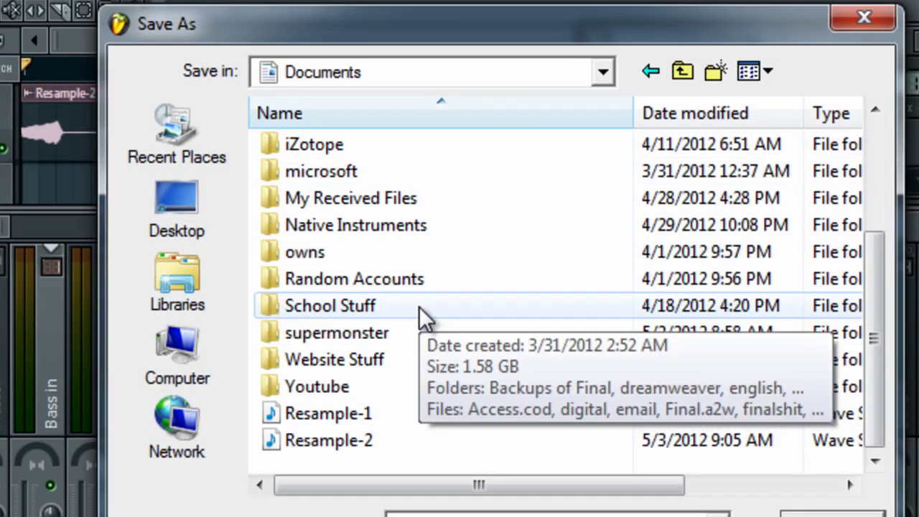
{"action": "left_click", "coordinate": [362, 441]}
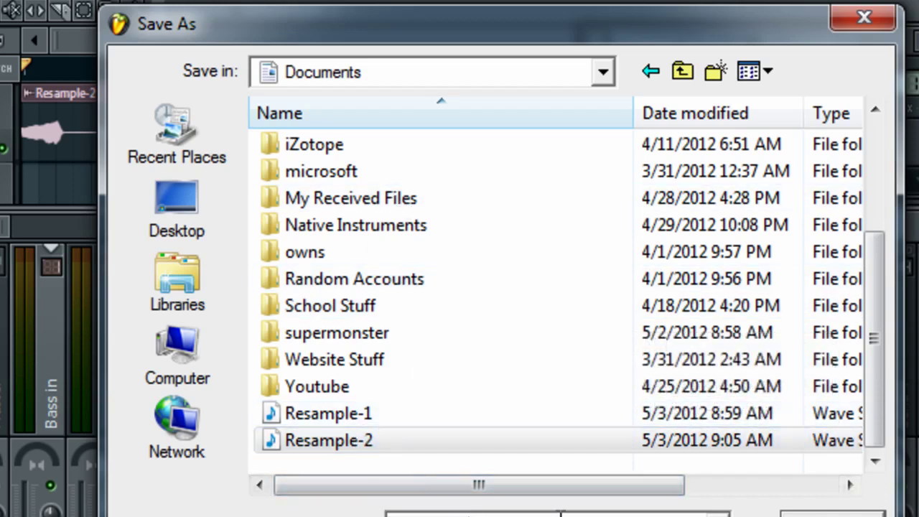
{"action": "left_click", "coordinate": [873, 511]}
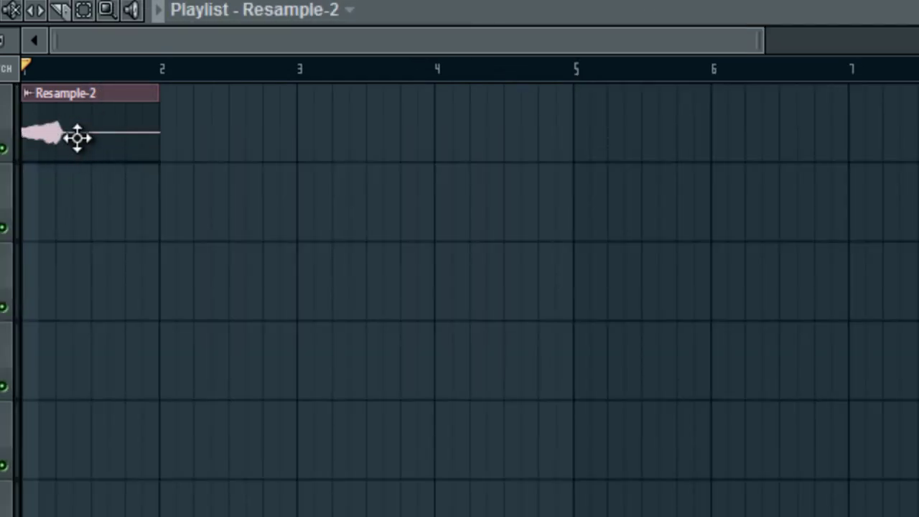
Step: Replace the Resample-2 clip on playlist track 1 with Resample-3 from the Documents library
{"action": "right_click", "coordinate": [87, 141]}
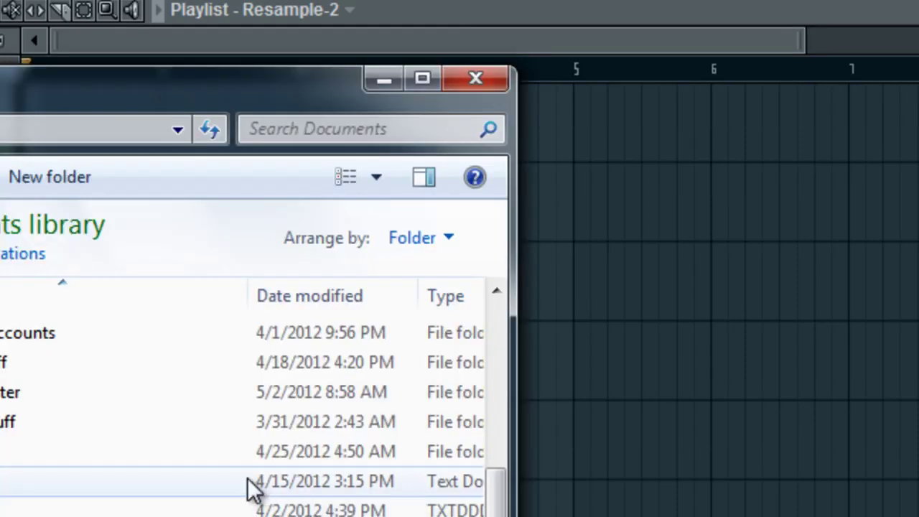
{"action": "left_click_drag", "start_coordinate": [248, 488], "coordinate": [30, 140]}
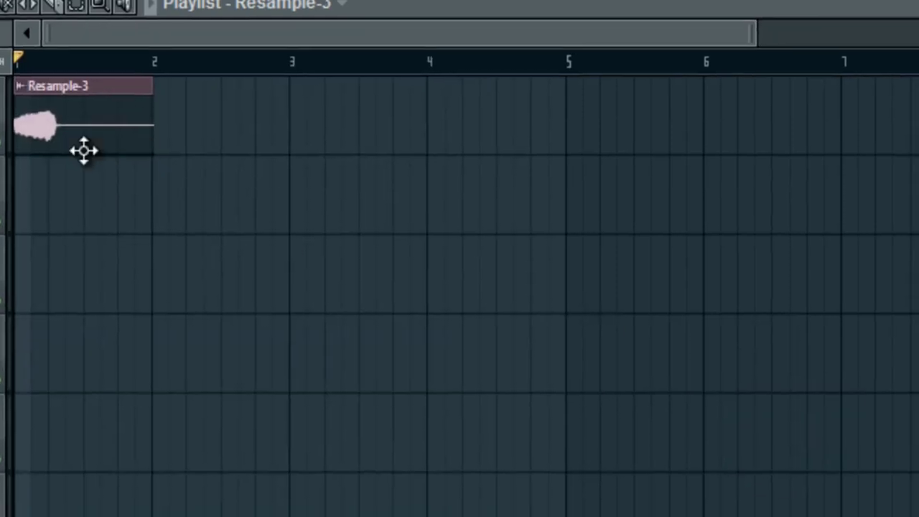
Step: Reverse the Resample-3 sample in its channel settings and play the song to audition it
{"action": "double_click", "coordinate": [90, 152]}
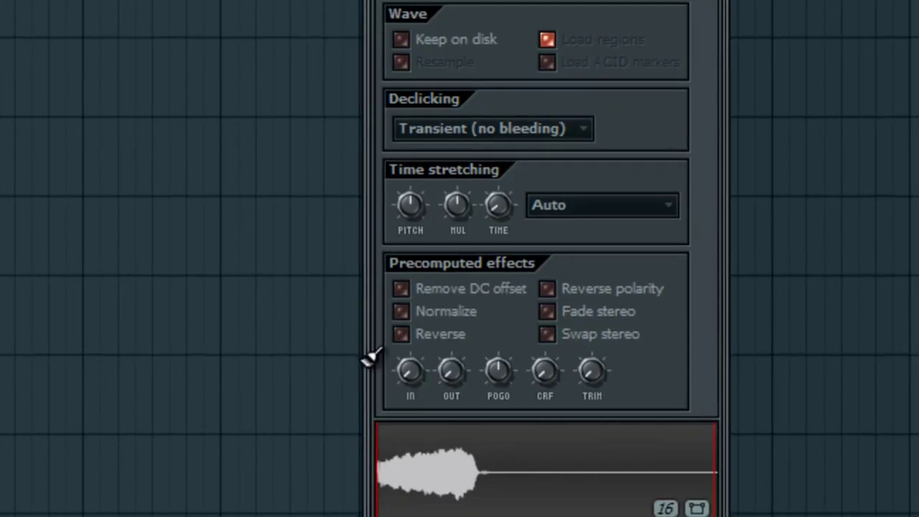
{"action": "left_click", "coordinate": [400, 335]}
{"action": "left_click", "coordinate": [400, 335]}
{"action": "left_click", "coordinate": [400, 334]}
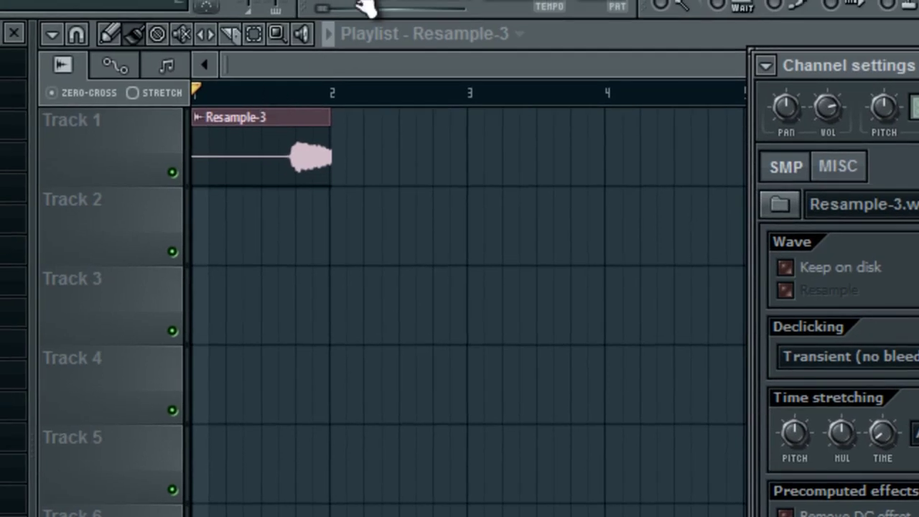
{"action": "key", "text": "space"}
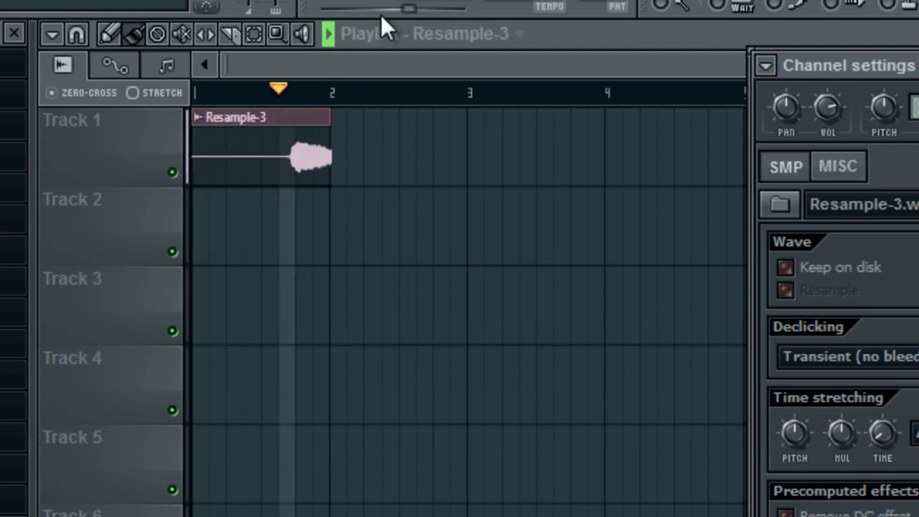
{"action": "key", "text": "space"}
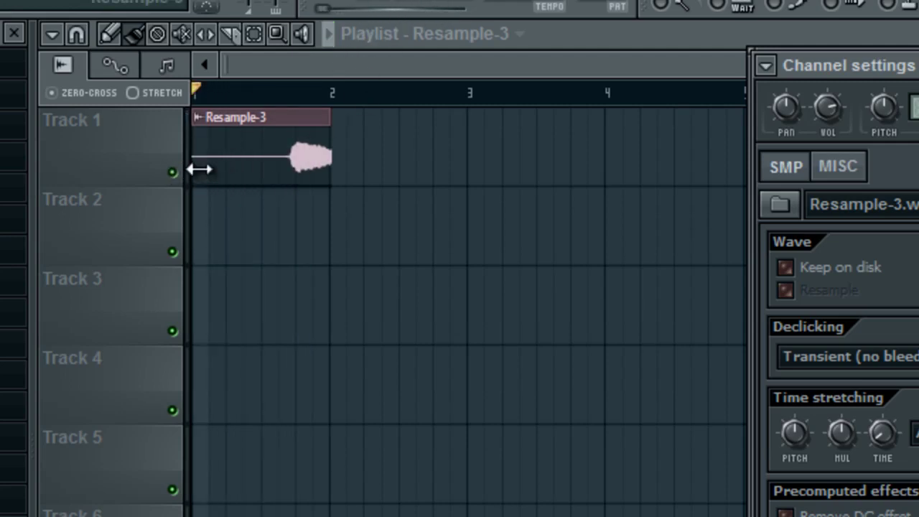
Step: Trim most of the silence before the reversed Resample-3 sound and move the clip back to the start of bar 1
{"action": "mouse_move", "coordinate": [200, 169]}
{"action": "left_mouse_down"}
{"action": "mouse_move", "coordinate": [281, 175]}
{"action": "mouse_move", "coordinate": [213, 160]}
{"action": "left_mouse_up"}
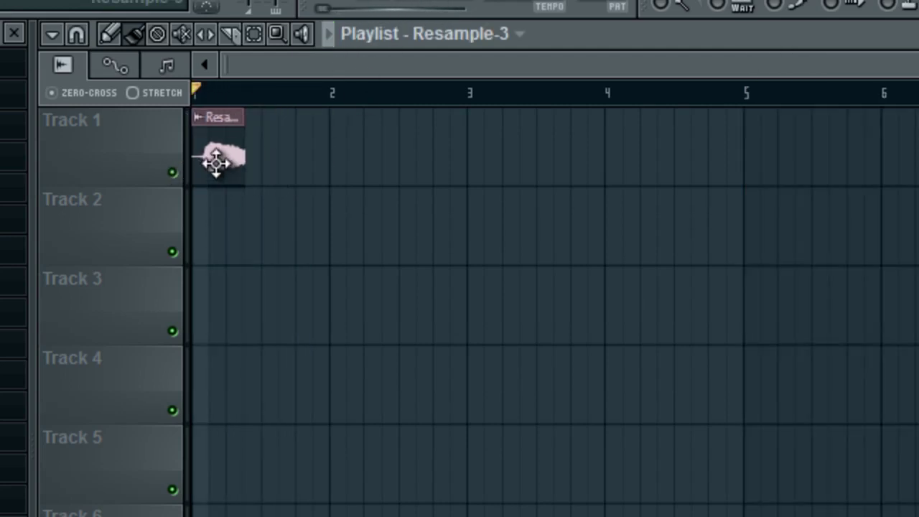
{"action": "scroll", "coordinate": [213, 165], "scroll_direction": "up", "scroll_amount": 5}
{"action": "scroll", "coordinate": [247, 164], "scroll_direction": "up", "scroll_amount": 6}
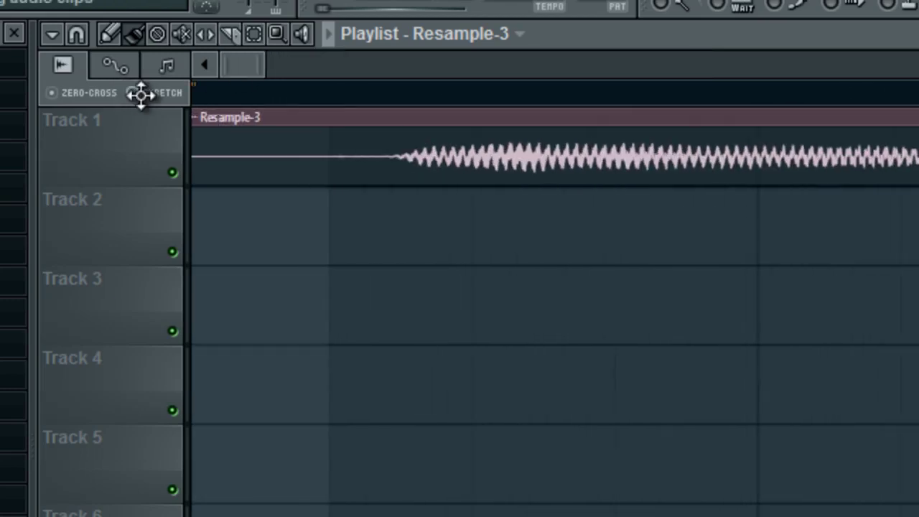
{"action": "left_click_drag", "start_coordinate": [201, 159], "coordinate": [335, 167]}
{"action": "left_click_drag", "start_coordinate": [392, 178], "coordinate": [249, 148]}
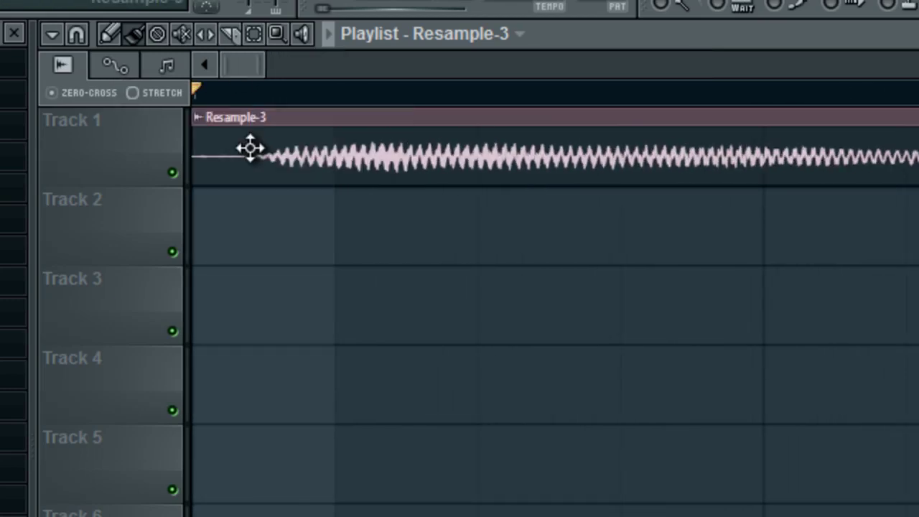
{"action": "scroll", "coordinate": [294, 173], "scroll_direction": "down", "scroll_amount": 8}
{"action": "key", "text": "space"}
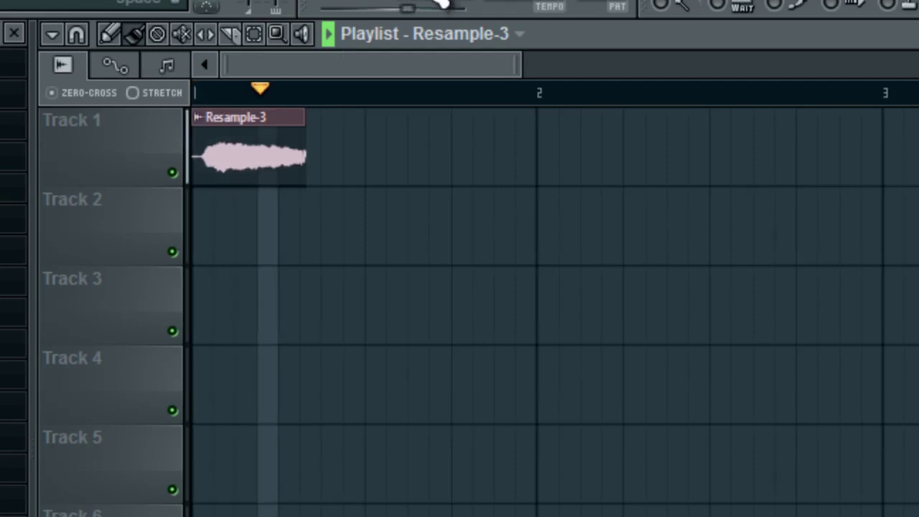
{"action": "key", "text": "space"}
{"action": "left_click", "coordinate": [632, 155]}
{"action": "key", "text": "space"}
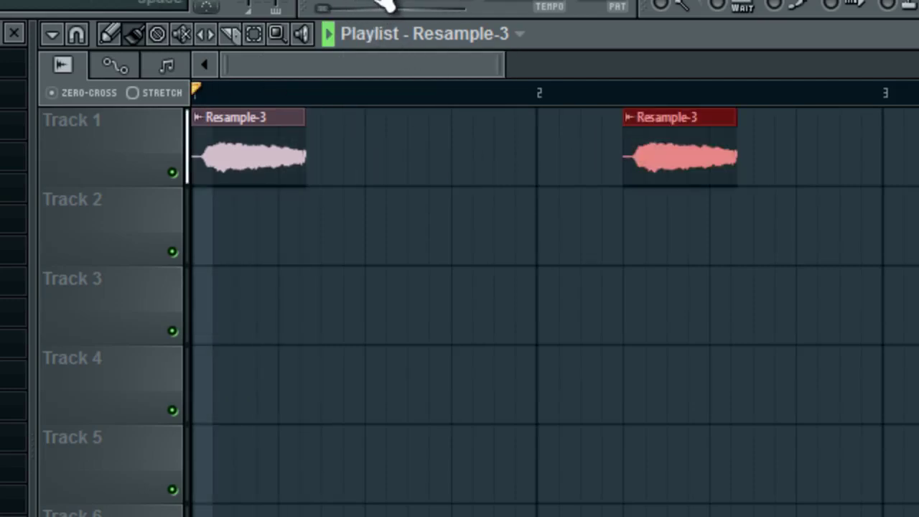
{"action": "key", "text": "space"}
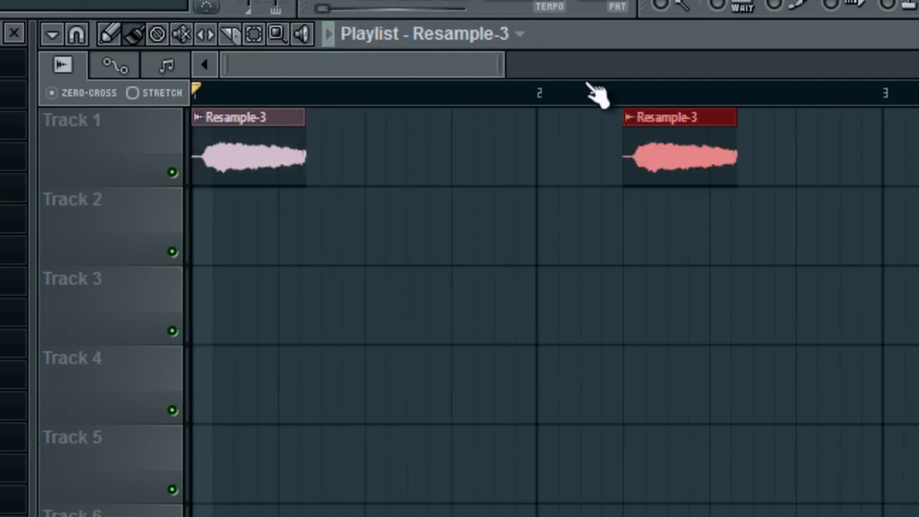
{"action": "right_click", "coordinate": [672, 156]}
Step: Trim the remaining silent lead-in off the Resample-3 clip and realign it with the start of the playlist
{"action": "scroll", "coordinate": [274, 191], "scroll_direction": "up", "scroll_amount": 1}
{"action": "scroll", "coordinate": [273, 191], "scroll_direction": "down", "scroll_amount": 1}
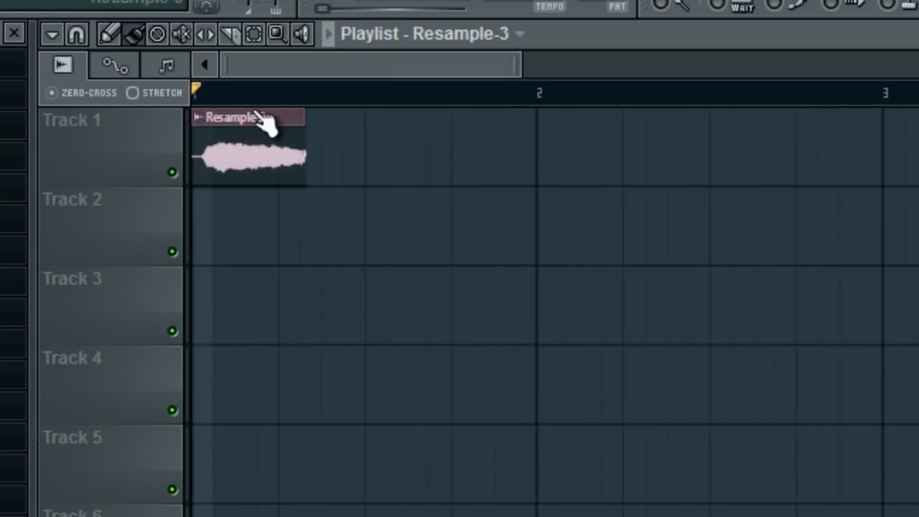
{"action": "scroll", "coordinate": [230, 185], "scroll_direction": "up", "scroll_amount": 2}
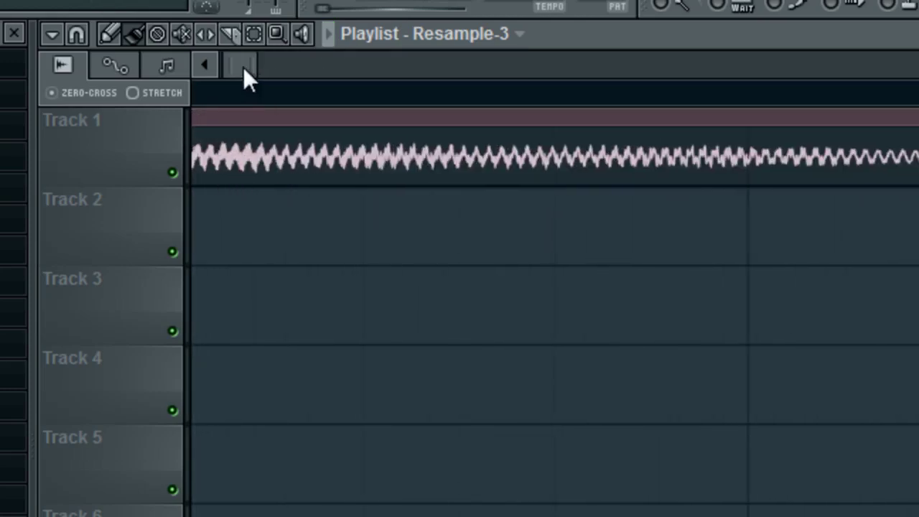
{"action": "left_click_drag", "start_coordinate": [242, 66], "coordinate": [206, 91]}
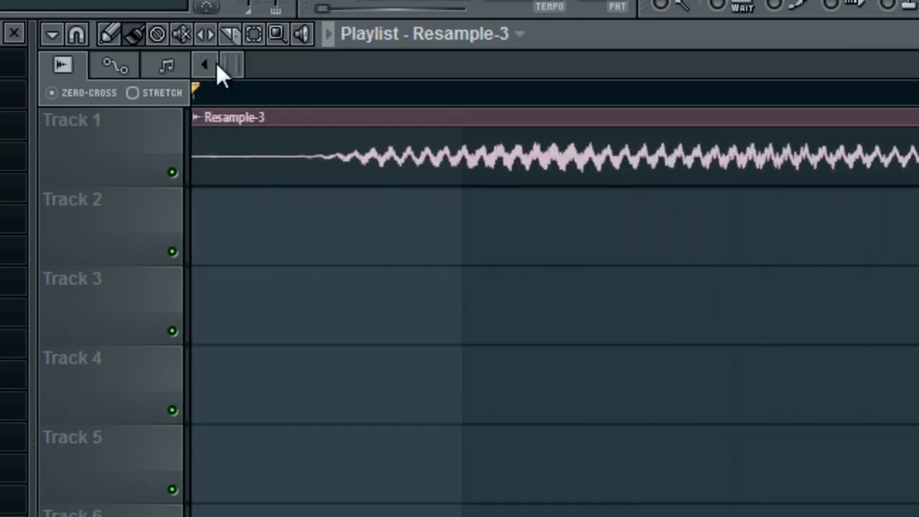
{"action": "left_click_drag", "start_coordinate": [193, 150], "coordinate": [305, 187]}
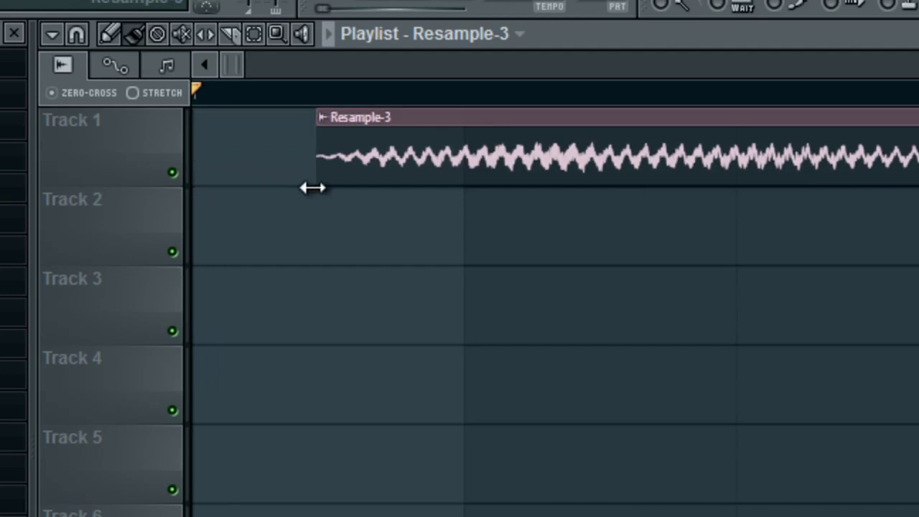
{"action": "left_click_drag", "start_coordinate": [402, 142], "coordinate": [288, 143]}
{"action": "scroll", "coordinate": [673, 319], "scroll_direction": "down", "scroll_amount": 2}
{"action": "scroll", "coordinate": [384, 228], "scroll_direction": "down", "scroll_amount": 3}
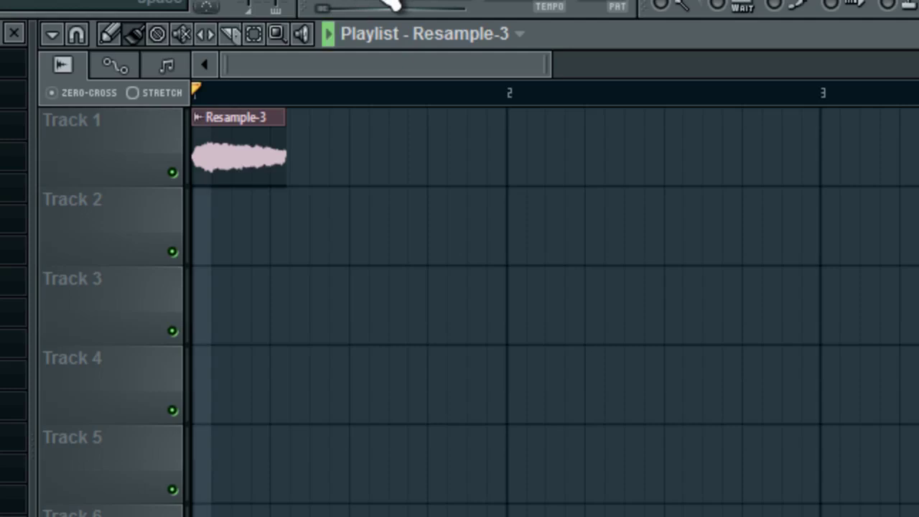
{"action": "left_click_drag", "start_coordinate": [394, 3], "coordinate": [431, 7]}
{"action": "scroll", "coordinate": [669, 279], "scroll_direction": "down", "scroll_amount": 1}
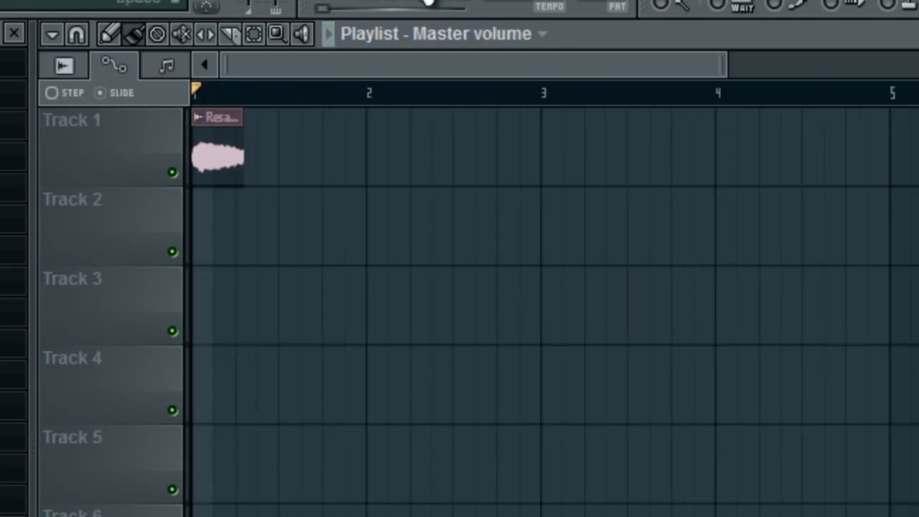
Step: Route the Resample-3 channel to mixer track 1 and bring up the mixer
{"action": "double_click", "coordinate": [229, 153]}
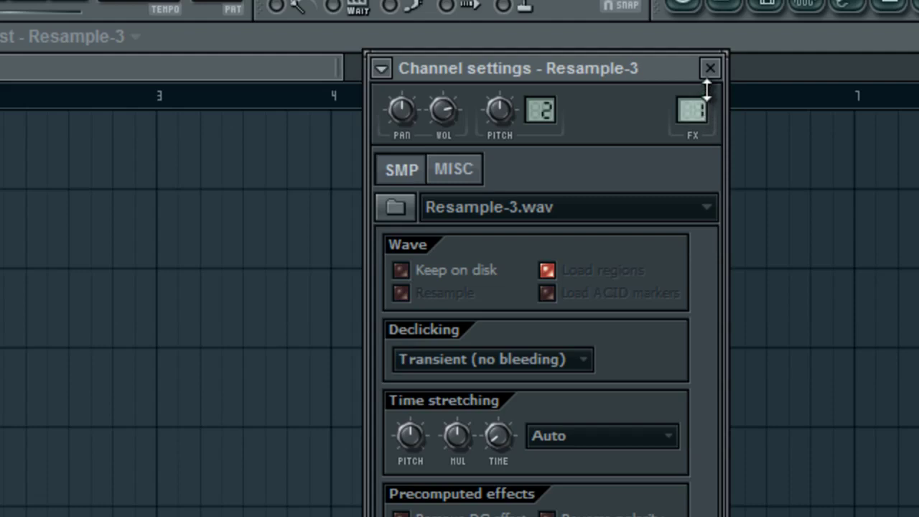
{"action": "key", "text": "F9"}
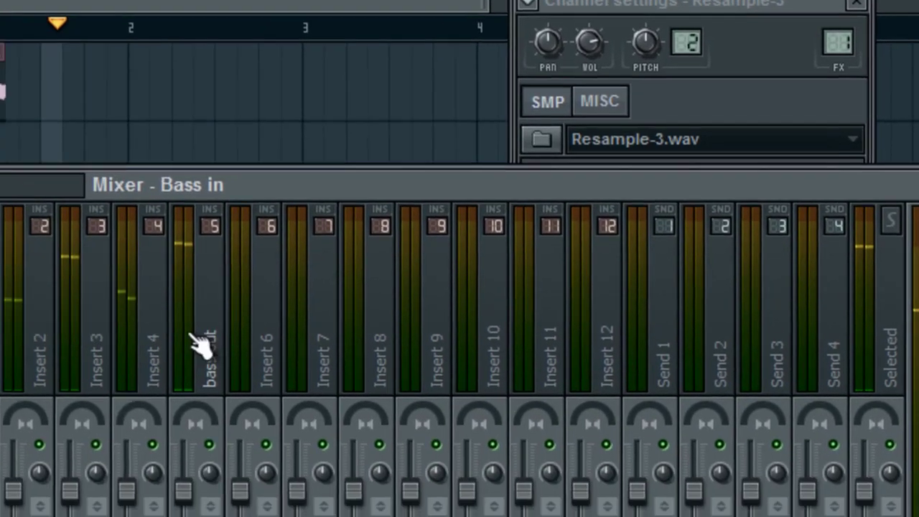
Step: Replace Fruity Phaser in insert 3's second effect slot with Fruity Flanger and enable it
{"action": "left_click", "coordinate": [88, 359]}
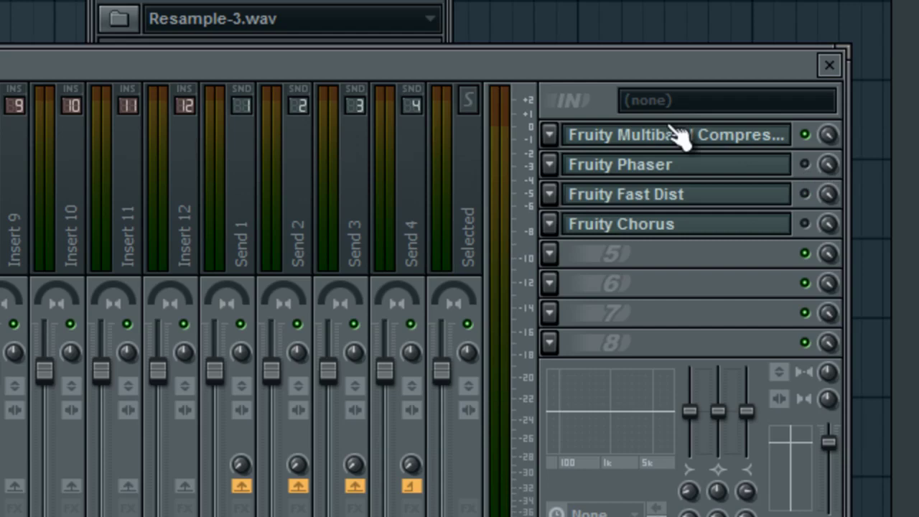
{"action": "left_click", "coordinate": [548, 168]}
{"action": "mouse_move", "coordinate": [546, 169]}
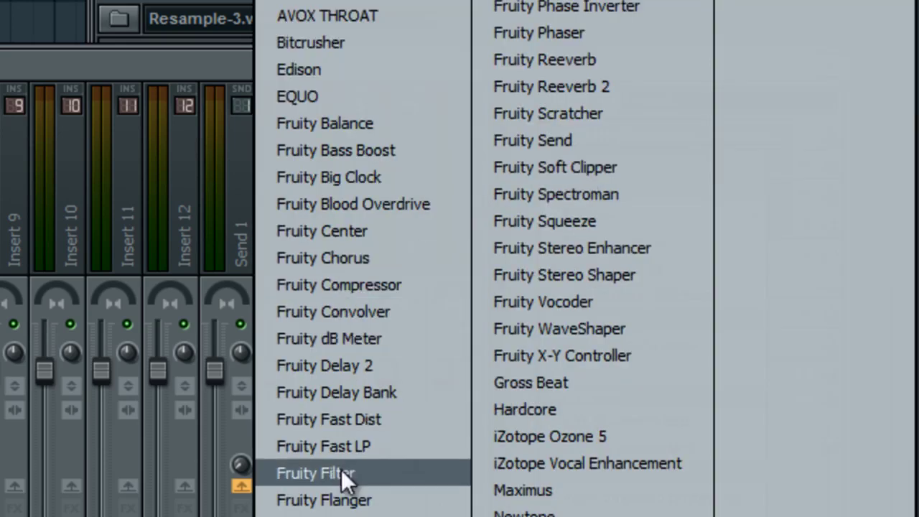
{"action": "left_click", "coordinate": [373, 501]}
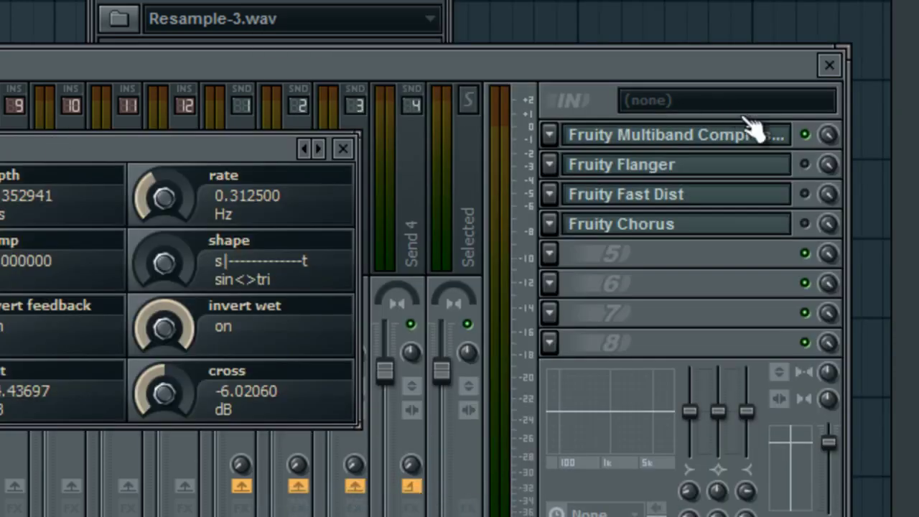
{"action": "left_click", "coordinate": [804, 165]}
{"action": "left_click", "coordinate": [342, 148]}
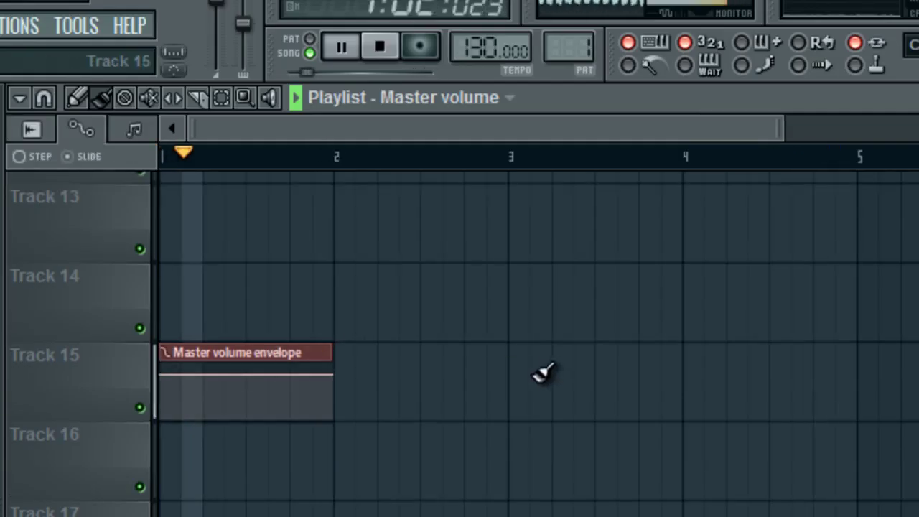
Step: Enable Fruity Fast Dist on insert 3 and browse the effects available for its empty fifth slot
{"action": "scroll", "coordinate": [544, 374], "scroll_direction": "up", "scroll_amount": 10}
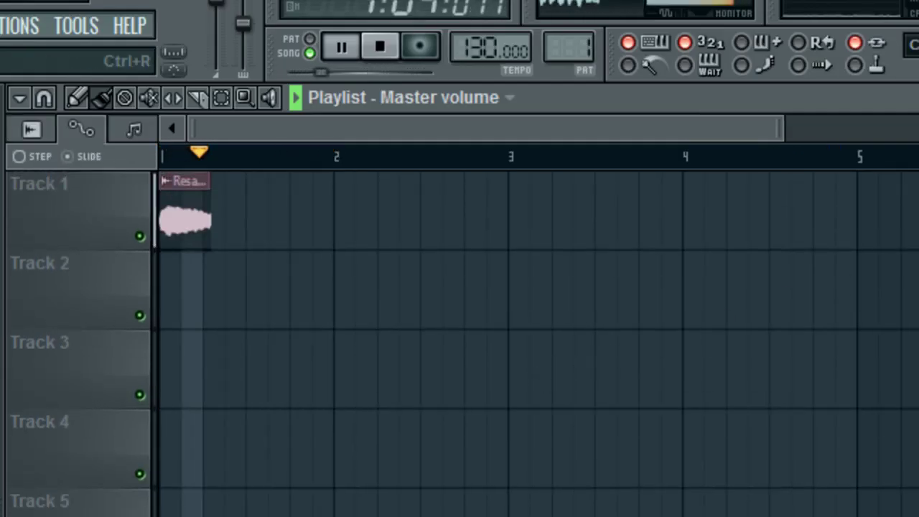
{"action": "key", "text": "F9"}
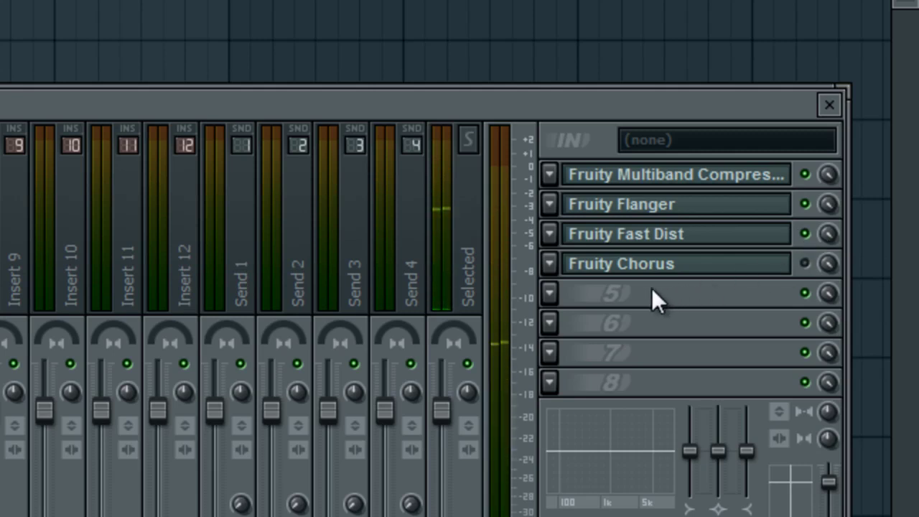
{"action": "left_click", "coordinate": [556, 301]}
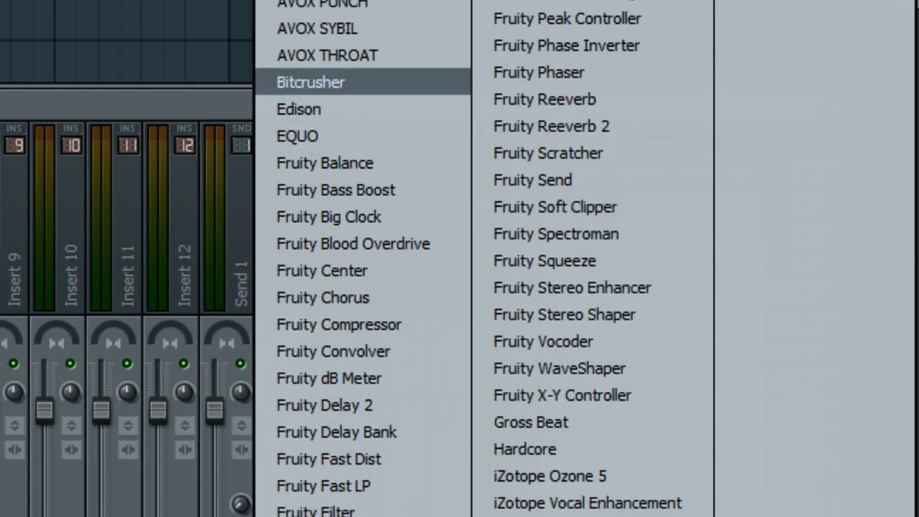
{"action": "key", "text": "Escape"}
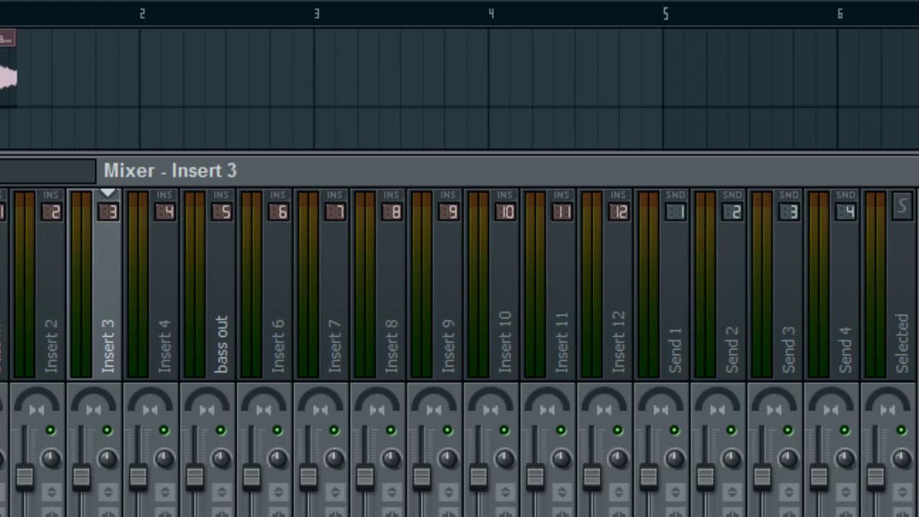
Step: Export the processed reversed bass as a wave file named Resample-4 in the Documents folder
{"action": "mouse_move", "coordinate": [0, 117]}
{"action": "left_click", "coordinate": [7, 145]}
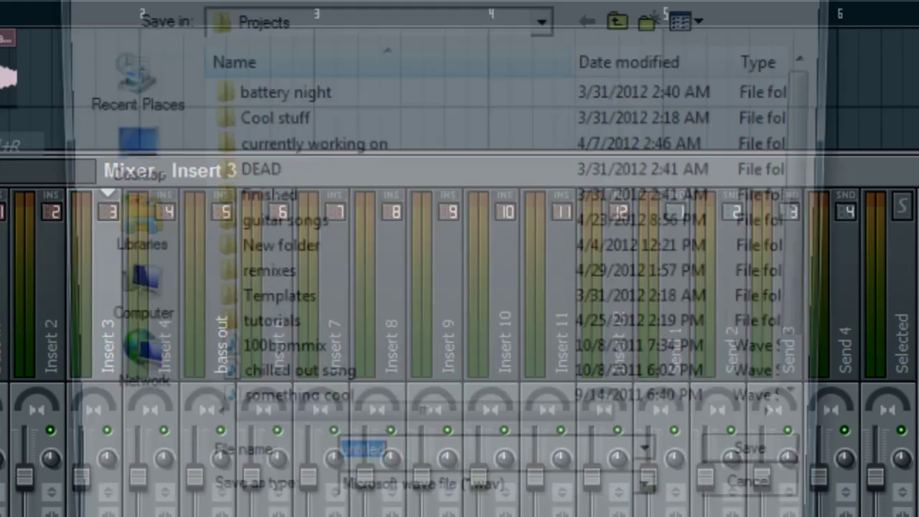
{"action": "left_click", "coordinate": [123, 256]}
{"action": "double_click", "coordinate": [271, 102]}
{"action": "scroll", "coordinate": [329, 337], "scroll_direction": "down", "scroll_amount": 3}
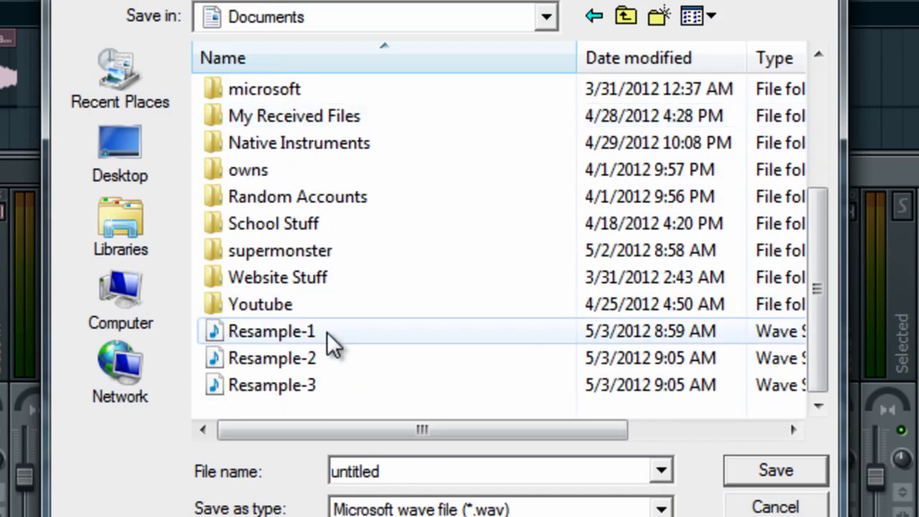
{"action": "left_click", "coordinate": [272, 386]}
{"action": "left_click", "coordinate": [493, 479]}
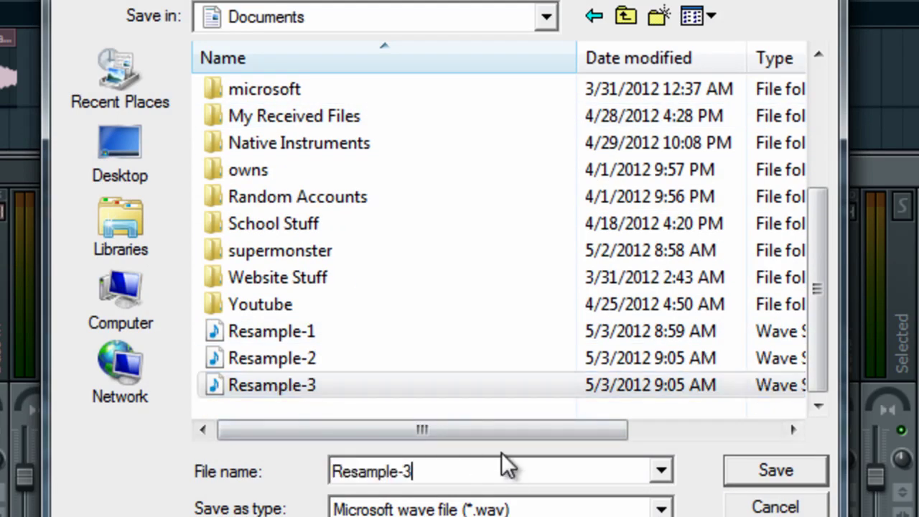
{"action": "key", "text": "BackSpace"}
{"action": "type", "text": "4"}
{"action": "left_click", "coordinate": [788, 459]}
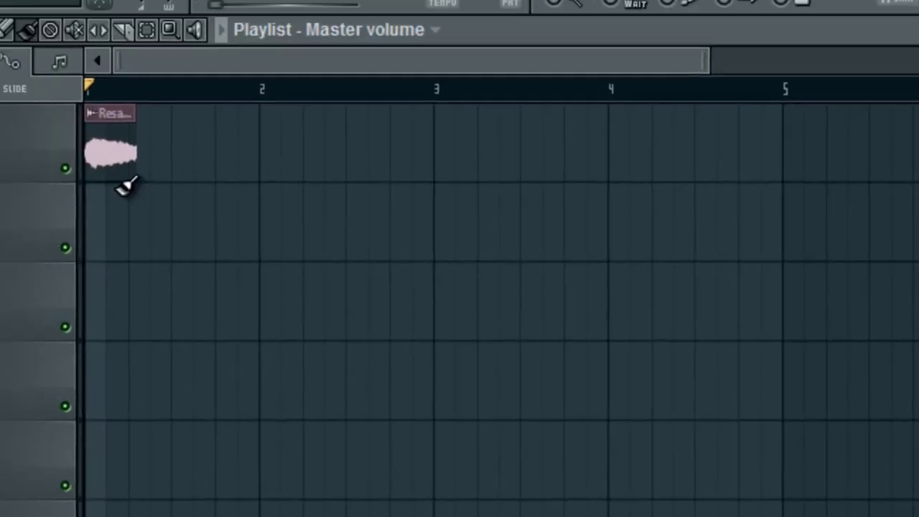
Step: Replace the Resample-3 clip at the start of playlist track 1 with Resample-4 and bring up the mixer
{"action": "right_click", "coordinate": [115, 155]}
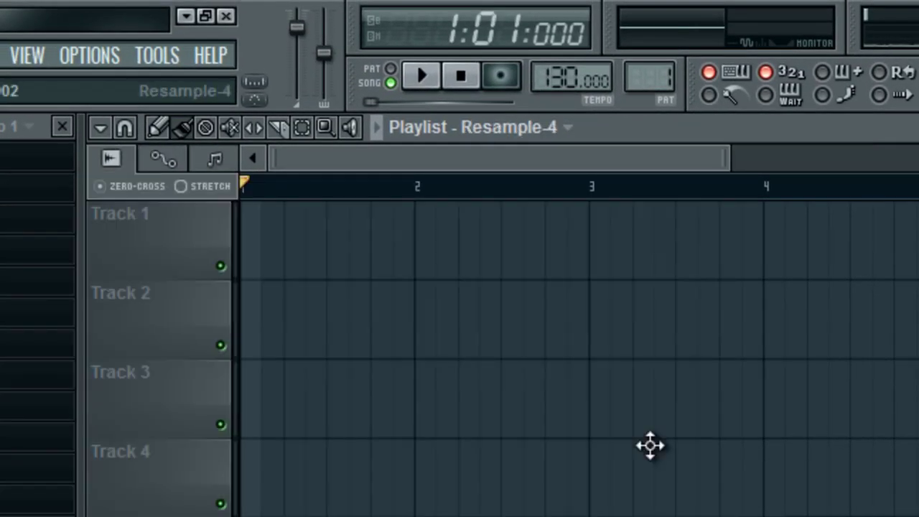
{"action": "left_click_drag", "start_coordinate": [651, 445], "coordinate": [287, 247]}
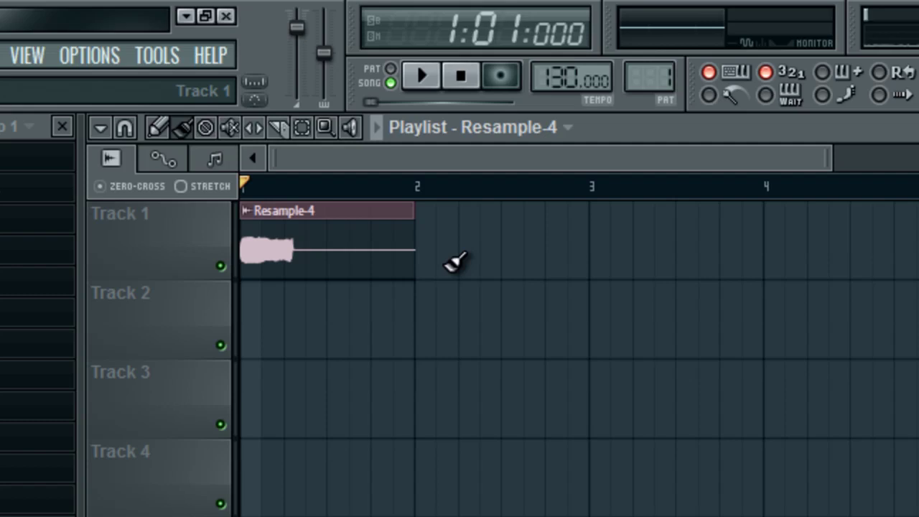
{"action": "key", "text": "F9"}
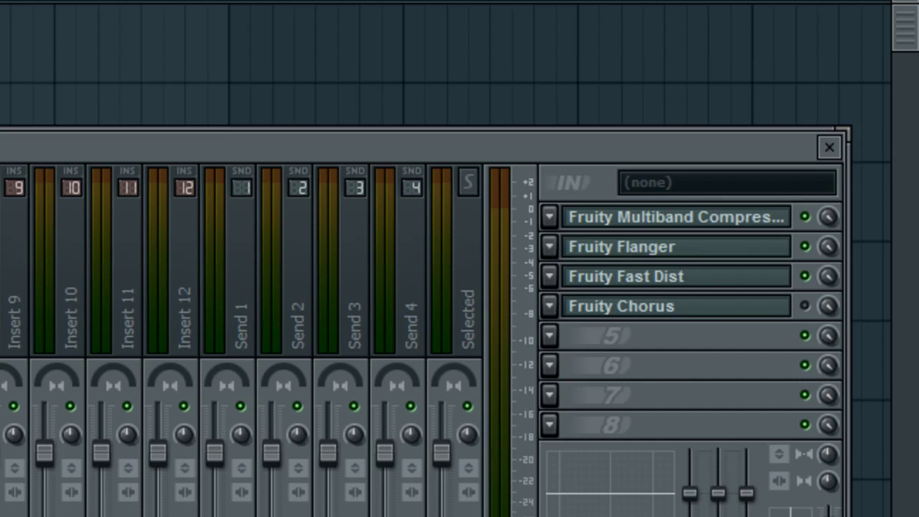
Step: Route the Resample-4 channel to mixer track 1 and switch off Fruity Fast Dist and Fruity Flanger on insert 3
{"action": "left_click", "coordinate": [804, 275]}
{"action": "left_click", "coordinate": [804, 247]}
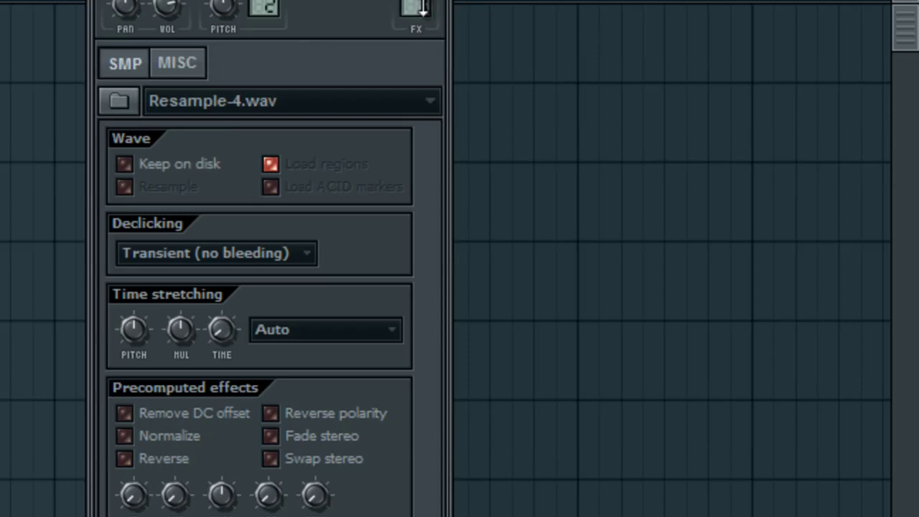
{"action": "left_click", "coordinate": [422, 9]}
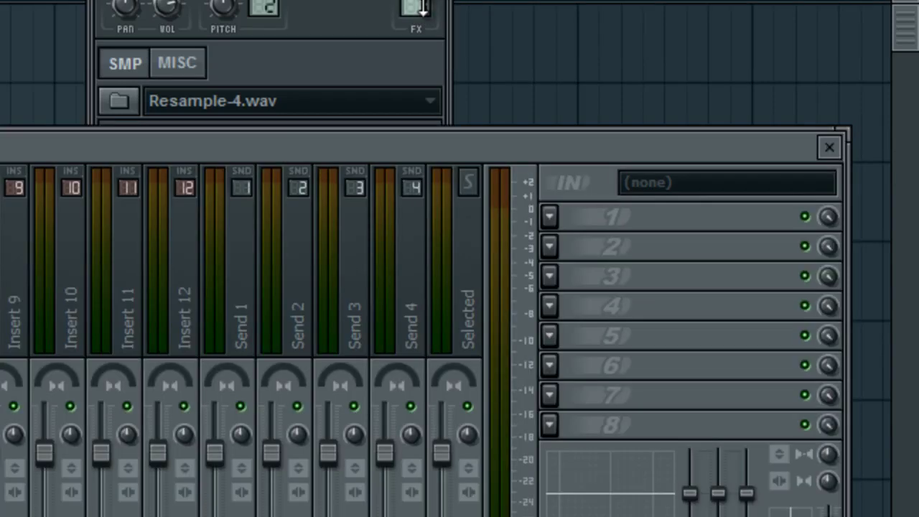
{"action": "left_click", "coordinate": [804, 276]}
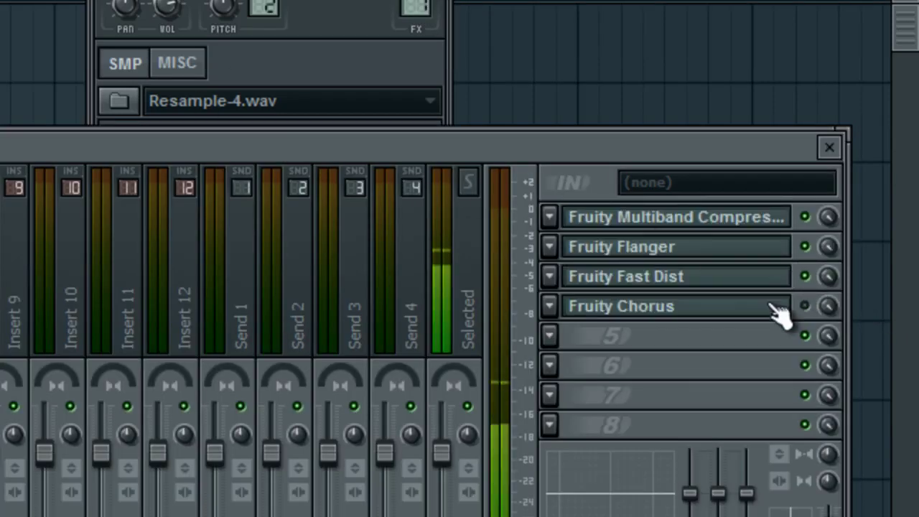
{"action": "left_click", "coordinate": [805, 275]}
{"action": "left_click", "coordinate": [804, 247]}
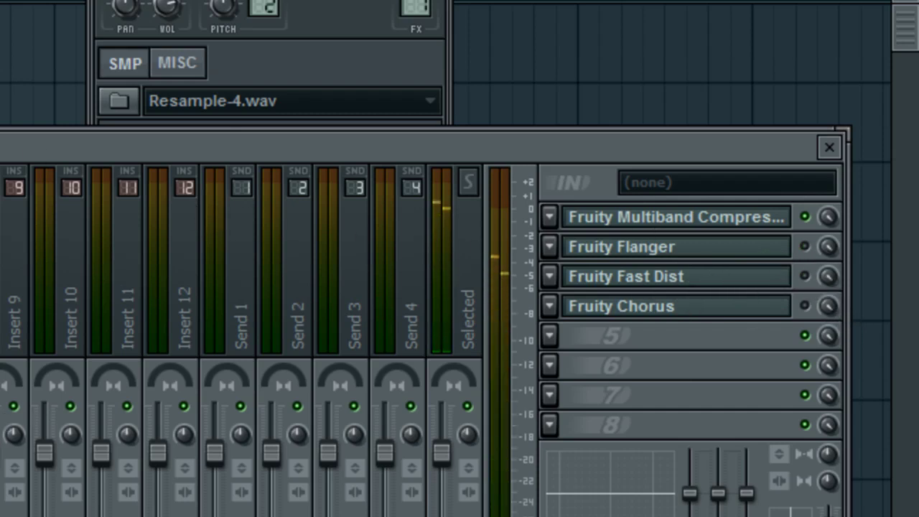
Step: Load Gross Beat into the fifth effect slot of insert 3 and move its window clear for editing
{"action": "left_click", "coordinate": [554, 337]}
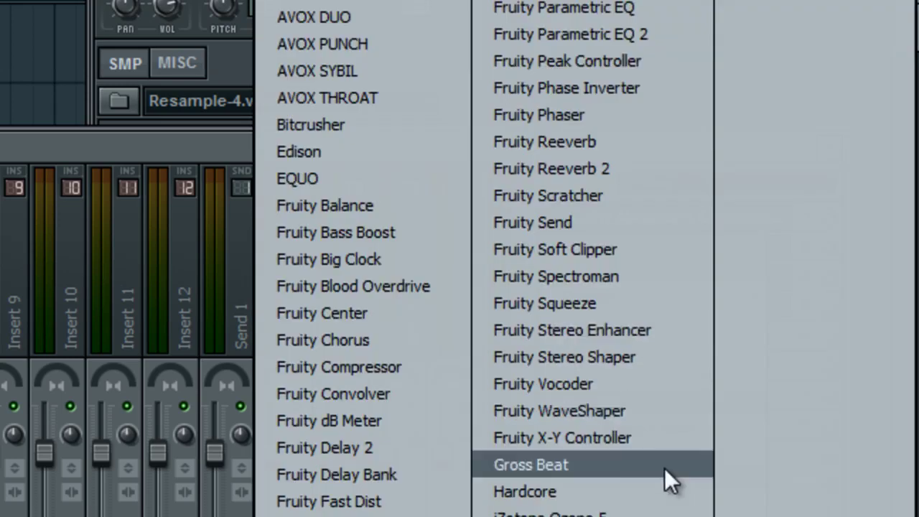
{"action": "left_click", "coordinate": [584, 465]}
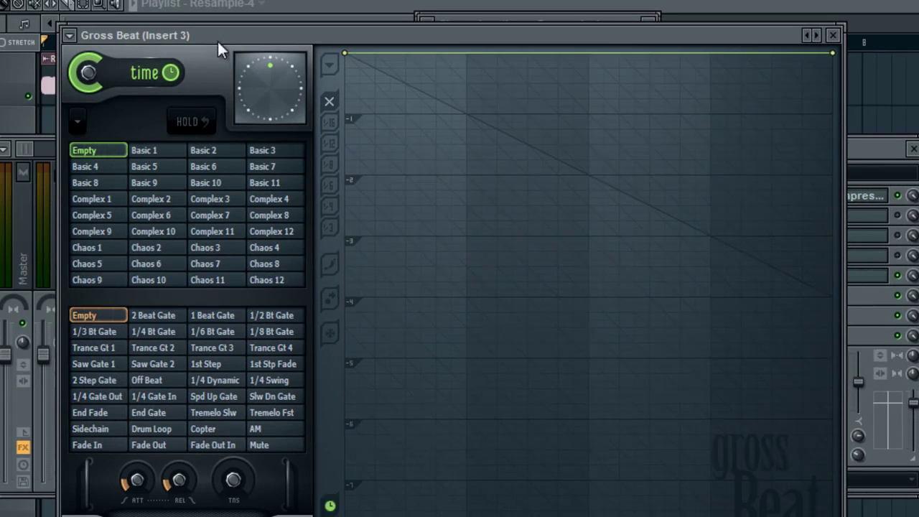
{"action": "left_click_drag", "start_coordinate": [217, 42], "coordinate": [189, 5]}
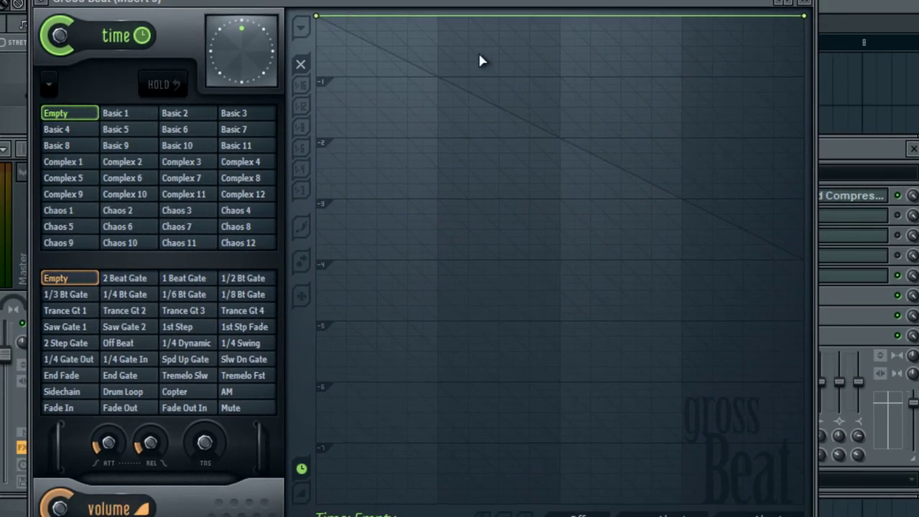
Step: Try the Basic 8, Chaos 1 and Chaos 3 time presets in Gross Beat and return to Empty
{"action": "left_click", "coordinate": [59, 146]}
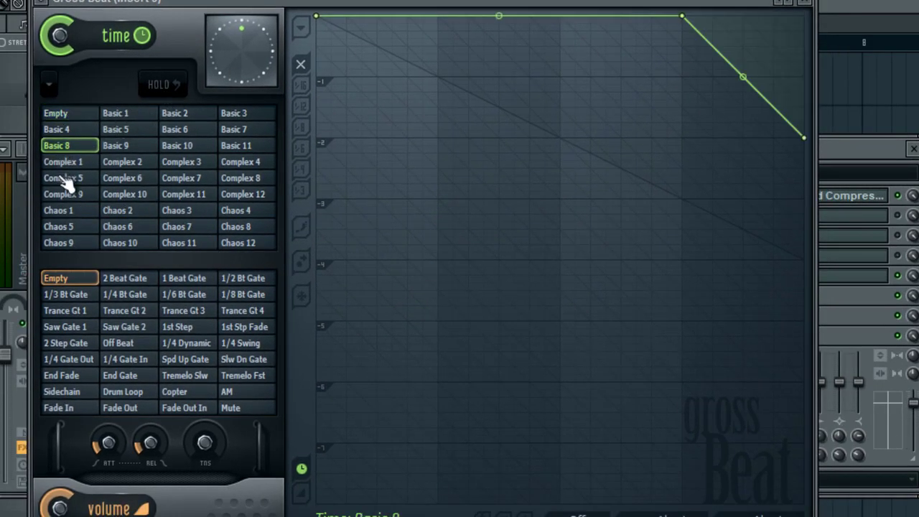
{"action": "left_click", "coordinate": [68, 210]}
{"action": "left_click", "coordinate": [202, 213]}
{"action": "left_click", "coordinate": [80, 119]}
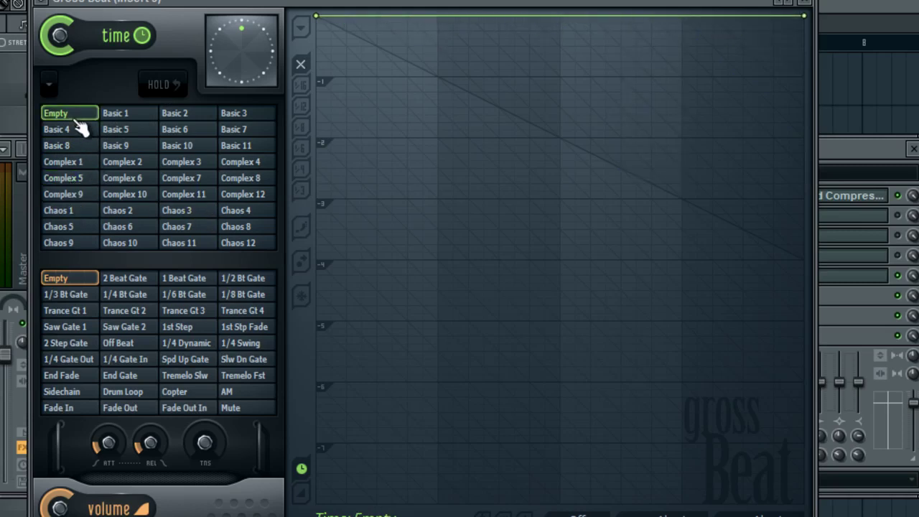
Step: Shape insert 3's Gross Beat time envelope with a shallow single-curve dip ending halfway through the first division, and play it
{"action": "left_click_drag", "start_coordinate": [366, 6], "coordinate": [341, 134]}
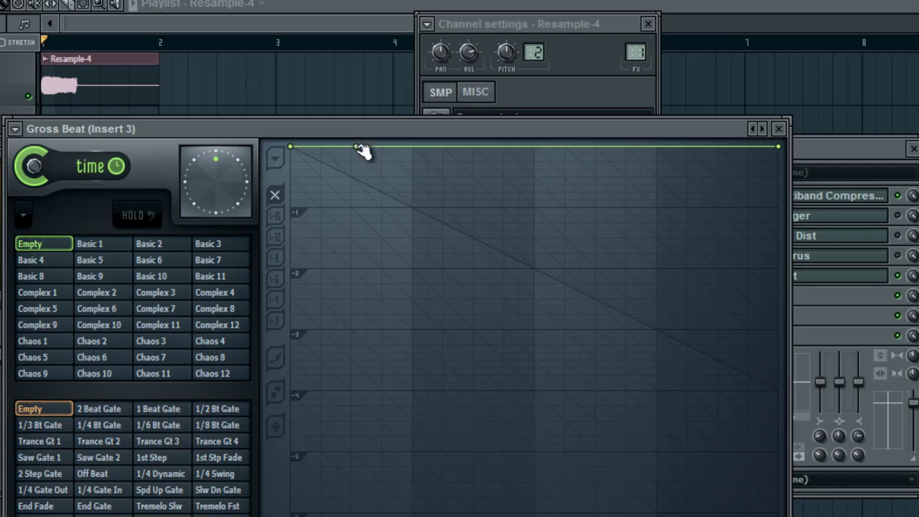
{"action": "left_click", "coordinate": [403, 147]}
{"action": "left_click_drag", "start_coordinate": [429, 182], "coordinate": [461, 339]}
{"action": "right_click", "coordinate": [414, 147]}
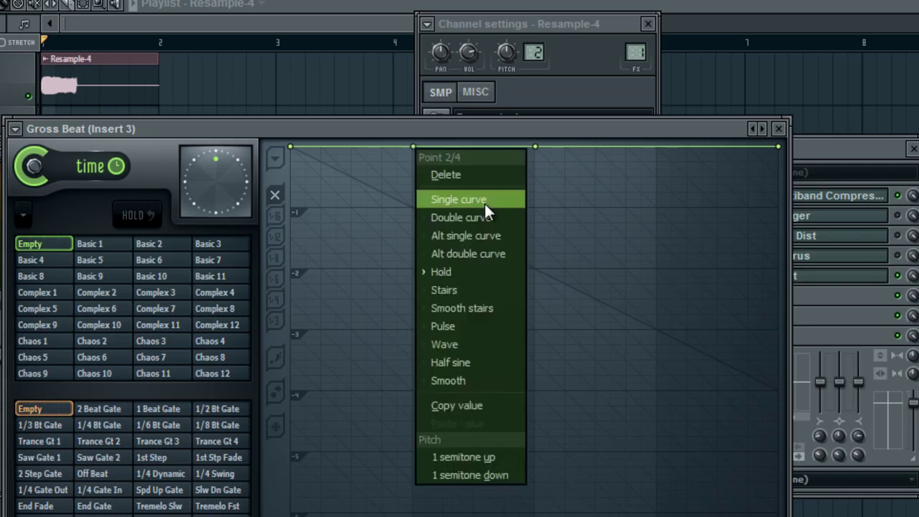
{"action": "left_click", "coordinate": [484, 198]}
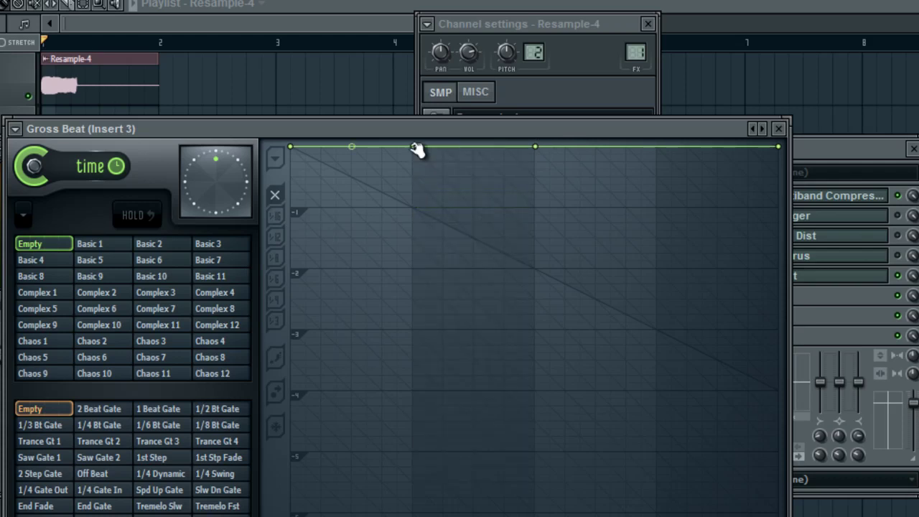
{"action": "left_click_drag", "start_coordinate": [418, 149], "coordinate": [327, 138]}
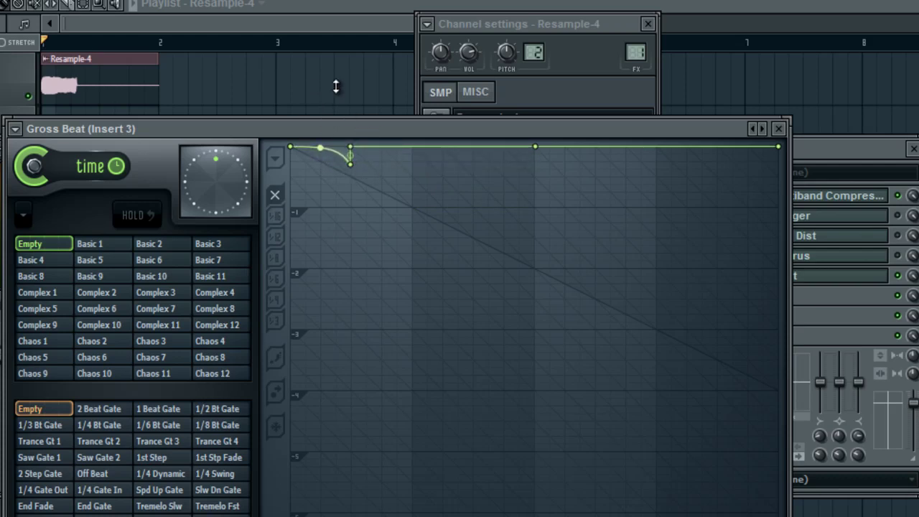
{"action": "key", "text": "space"}
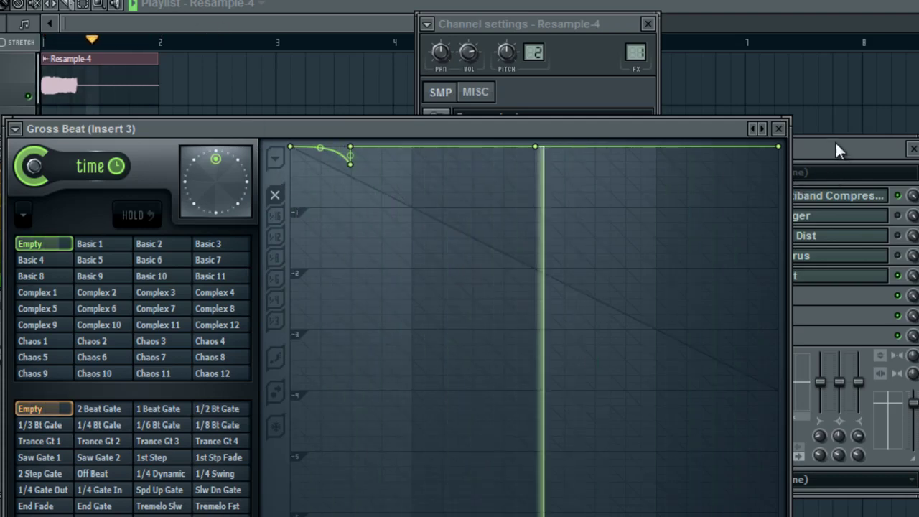
Step: Switch off Gross Beat on insert 3 and load Gross Beat into the first effect slot of the bass out track
{"action": "left_click", "coordinate": [897, 278]}
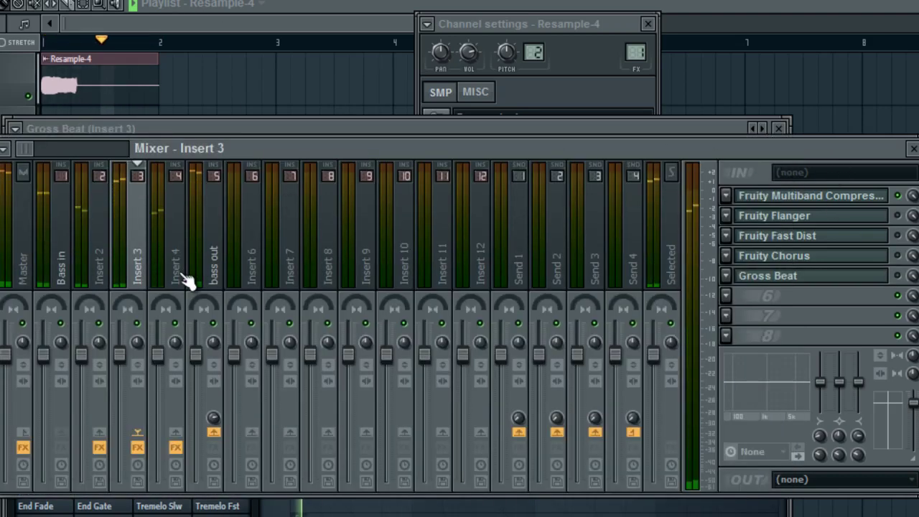
{"action": "left_click", "coordinate": [205, 273]}
{"action": "left_click", "coordinate": [726, 195]}
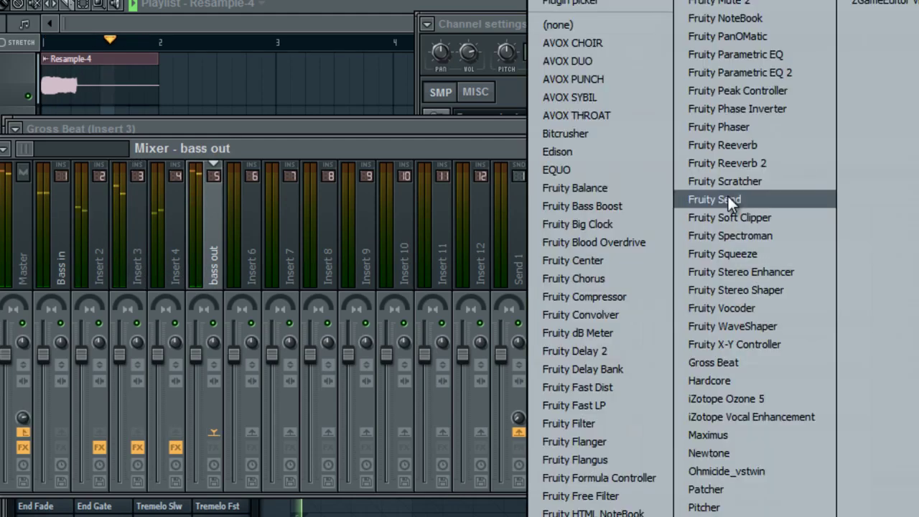
{"action": "left_click", "coordinate": [743, 362]}
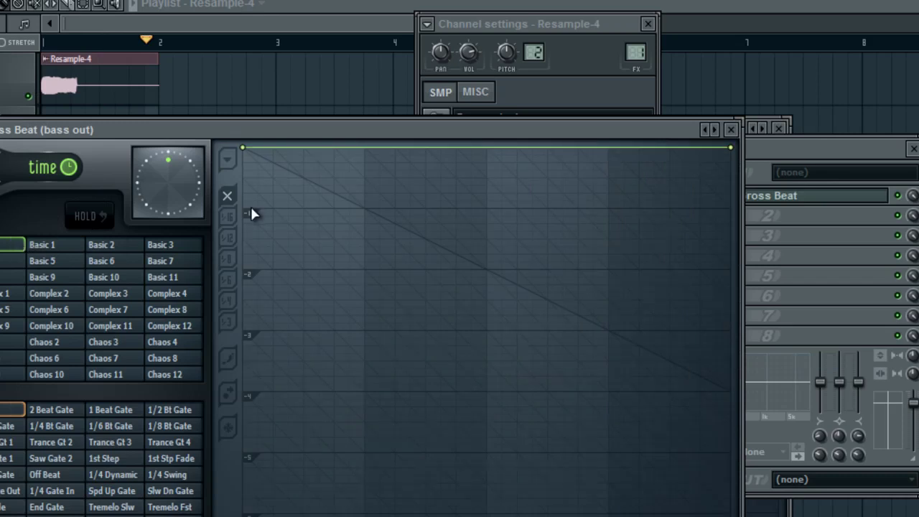
Step: Draw a shallow dip across the first division of bass out's Gross Beat time envelope, using single curves, and play it
{"action": "left_click_drag", "start_coordinate": [320, 145], "coordinate": [308, 164]}
{"action": "left_click", "coordinate": [376, 153]}
{"action": "left_click_drag", "start_coordinate": [383, 155], "coordinate": [265, 93]}
{"action": "right_click", "coordinate": [302, 164]}
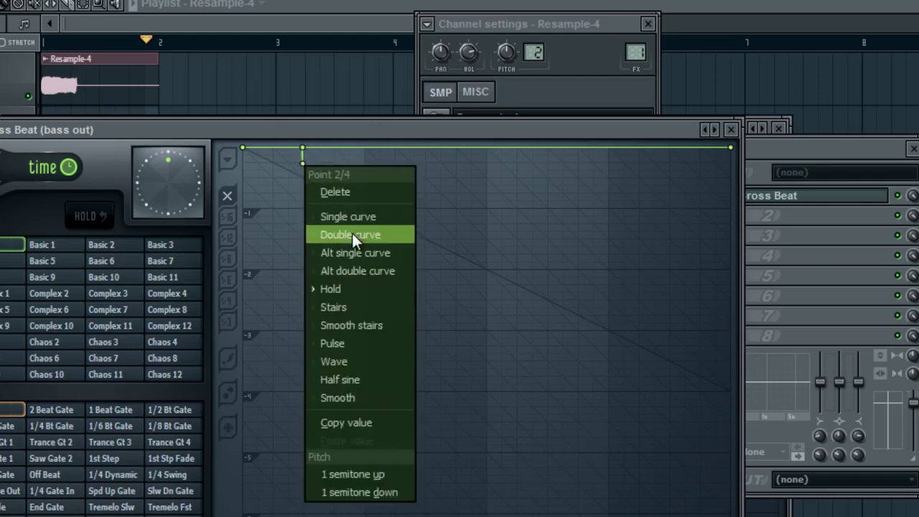
{"action": "left_click", "coordinate": [352, 220]}
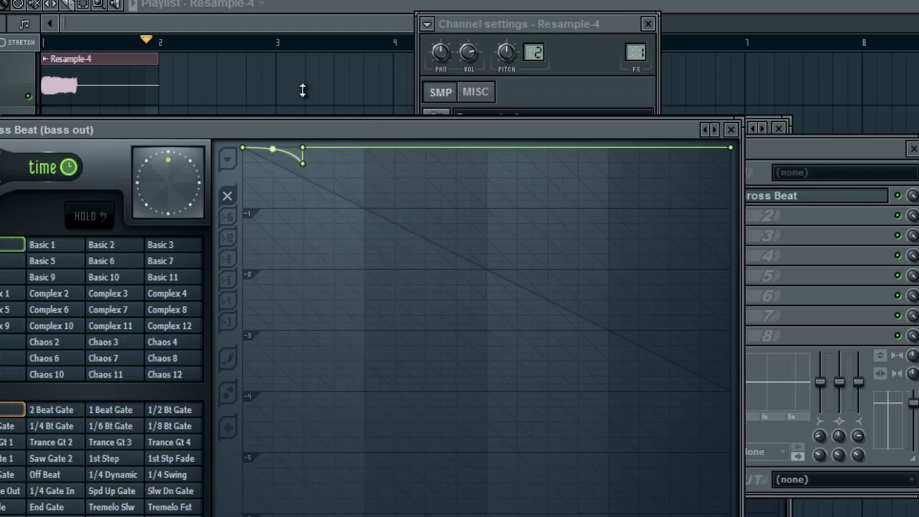
{"action": "left_click_drag", "start_coordinate": [304, 148], "coordinate": [369, 122]}
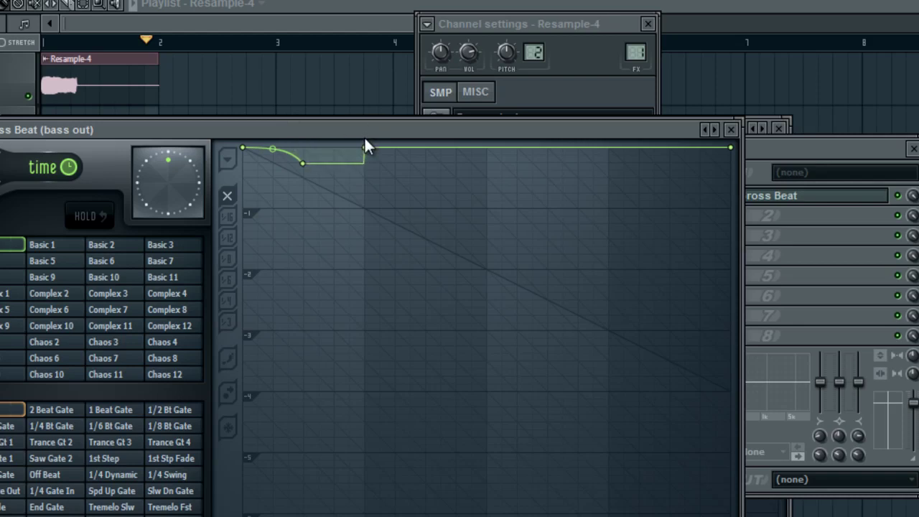
{"action": "right_click", "coordinate": [364, 141]}
{"action": "left_click", "coordinate": [398, 199]}
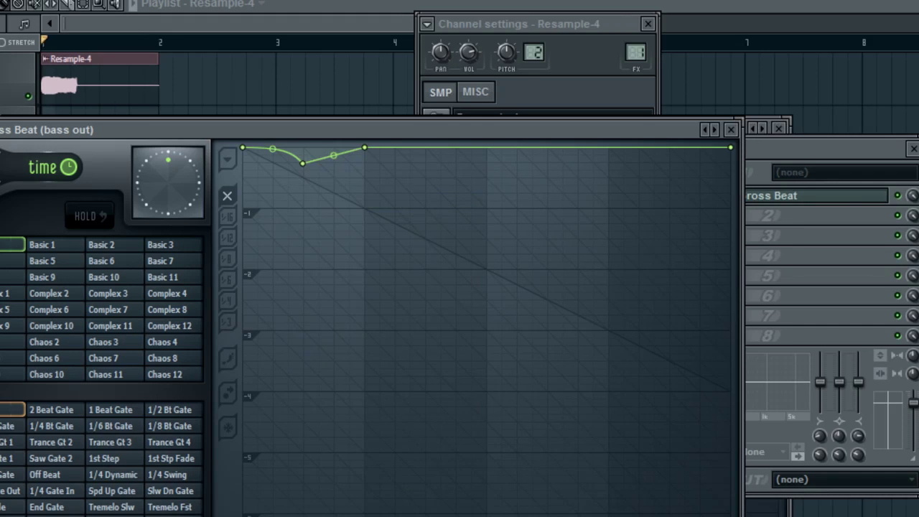
{"action": "key", "text": "space"}
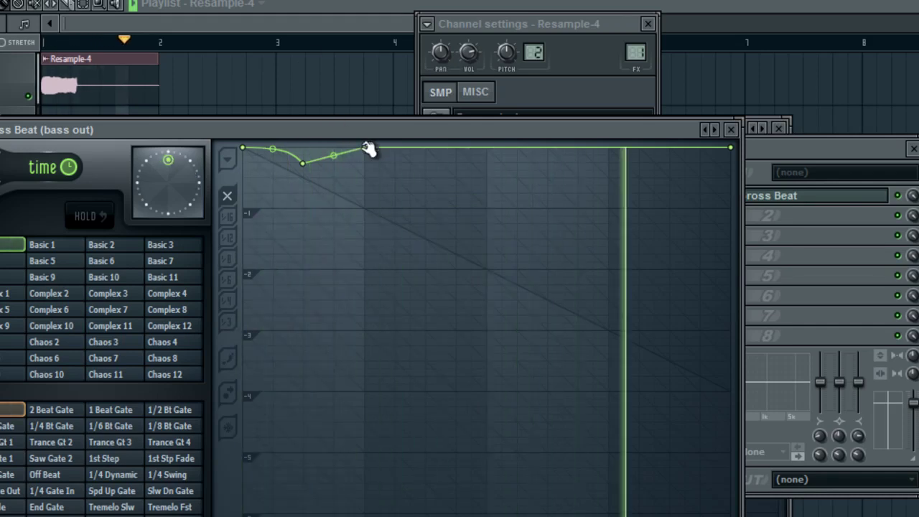
Step: Extend the dip's return point to mid second division, make the dip shallower and bend its rising segment upward during playback
{"action": "left_click_drag", "start_coordinate": [368, 148], "coordinate": [428, 99]}
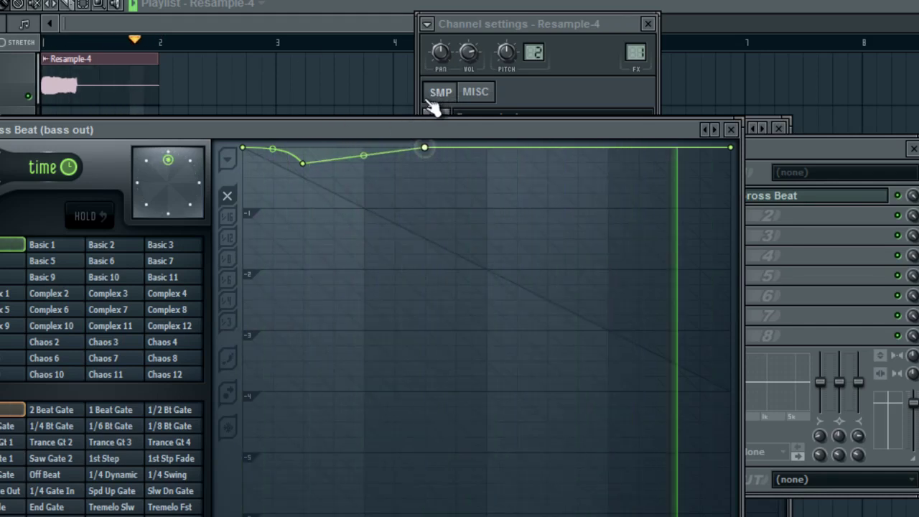
{"action": "left_click_drag", "start_coordinate": [307, 164], "coordinate": [308, 154]}
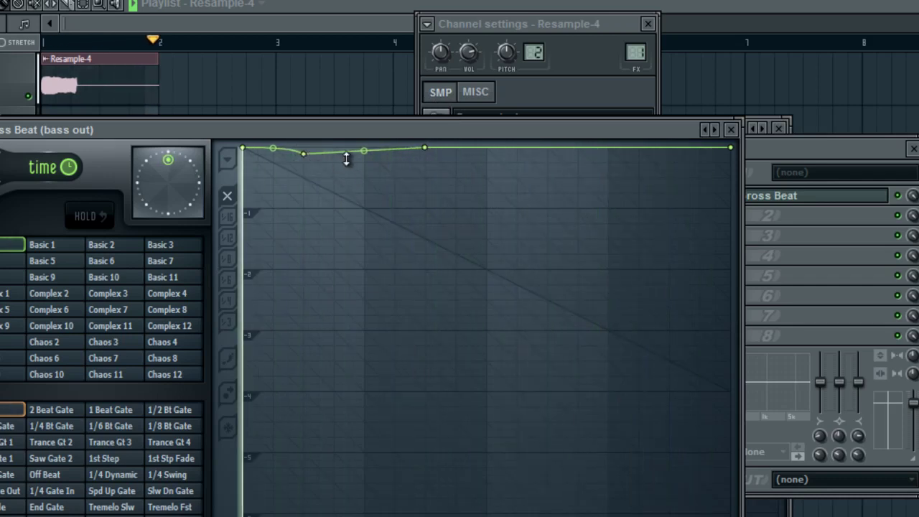
{"action": "left_click_drag", "start_coordinate": [365, 150], "coordinate": [365, 137]}
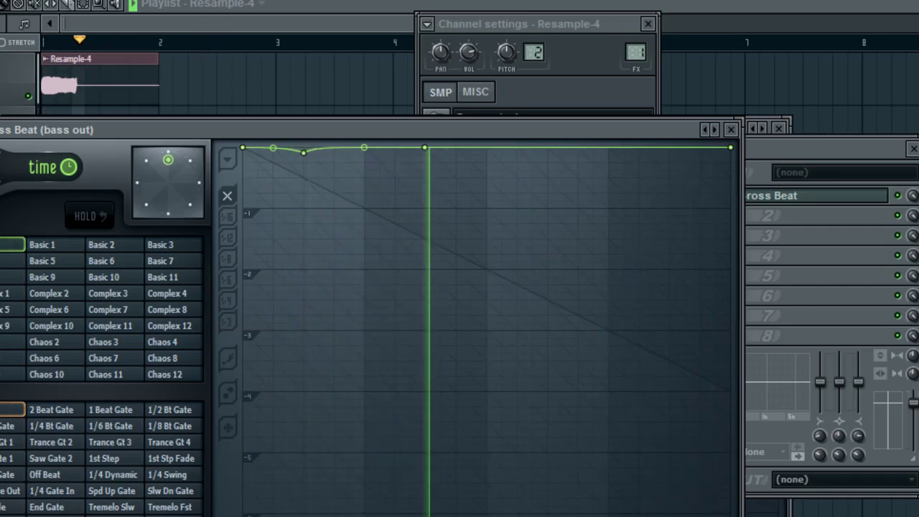
{"action": "key", "text": "space"}
Step: Enable Fruity Chorus and Fruity Fast Dist on insert 3 while playing the Resample-4 clip
{"action": "left_click", "coordinate": [800, 149]}
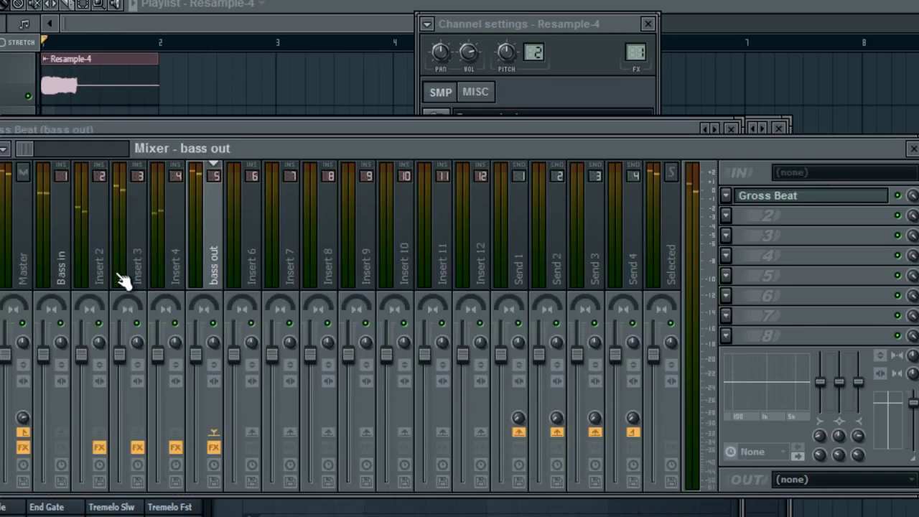
{"action": "left_click", "coordinate": [131, 273]}
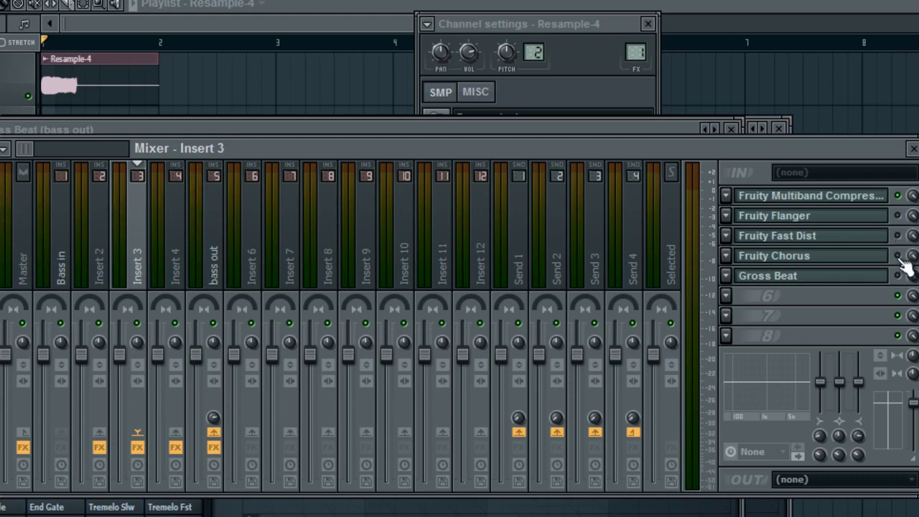
{"action": "key", "text": "space"}
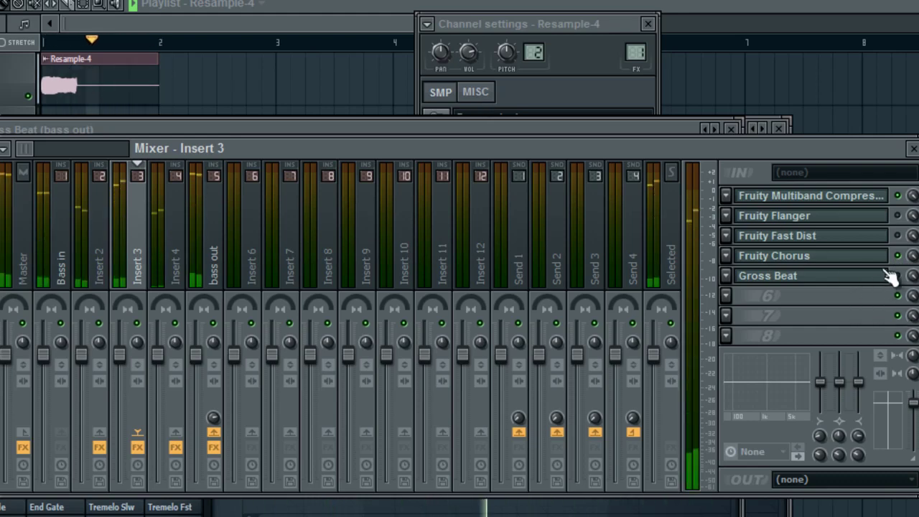
{"action": "left_click", "coordinate": [898, 236]}
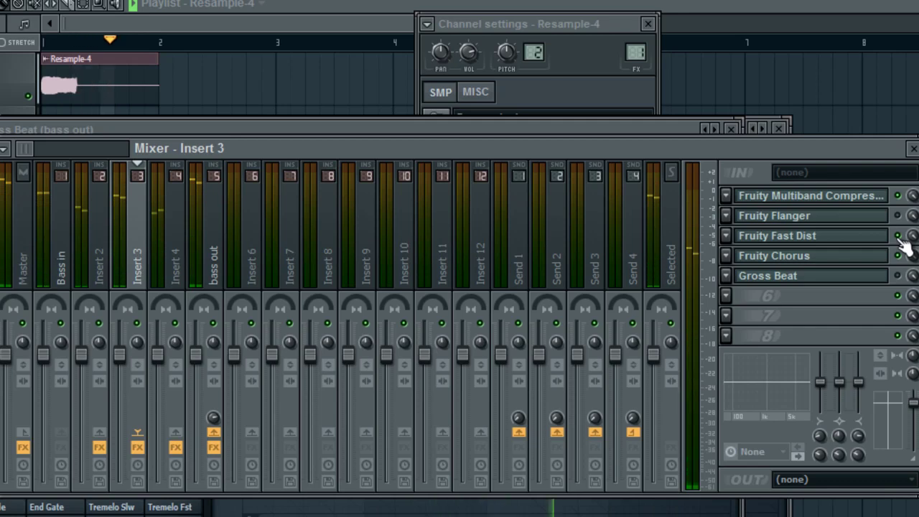
{"action": "left_click", "coordinate": [727, 237]}
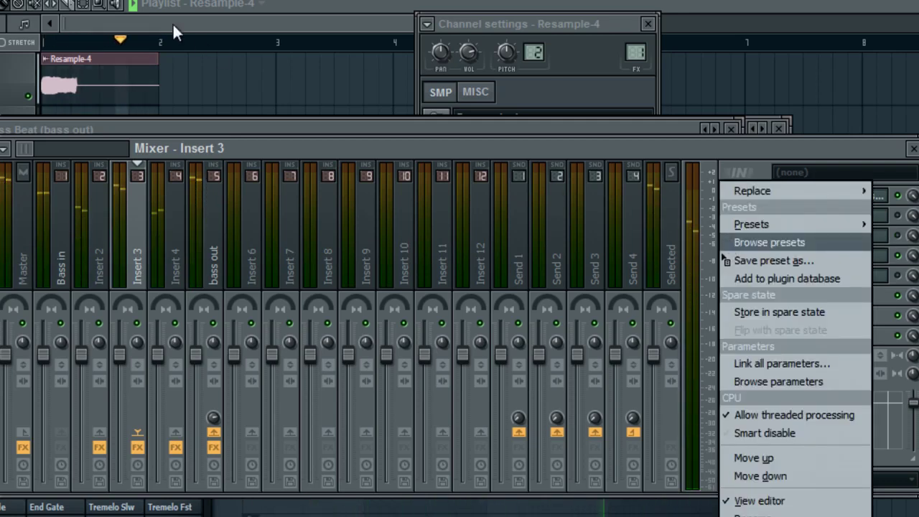
{"action": "left_click", "coordinate": [743, 242]}
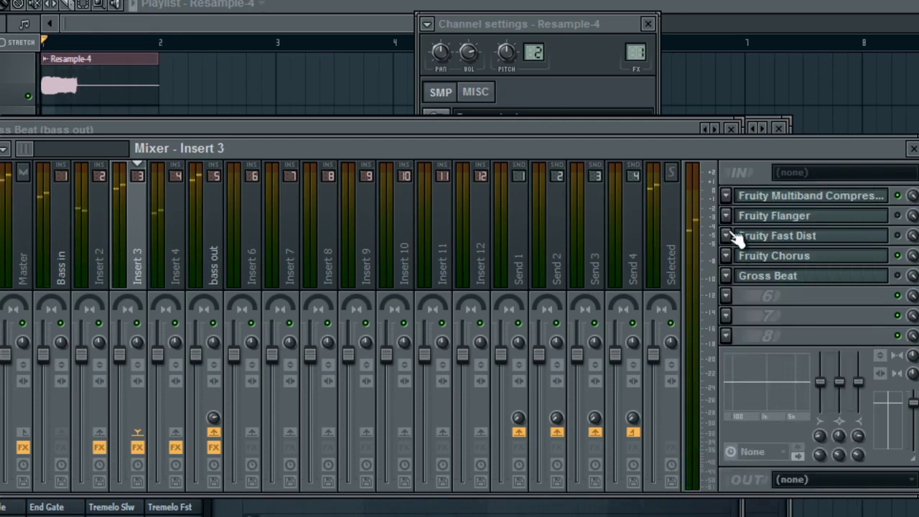
Step: Replace Fruity Flanger on insert 3 with WOW and load its classic Singing Flanger preset
{"action": "left_click", "coordinate": [726, 195]}
{"action": "mouse_move", "coordinate": [743, 222]}
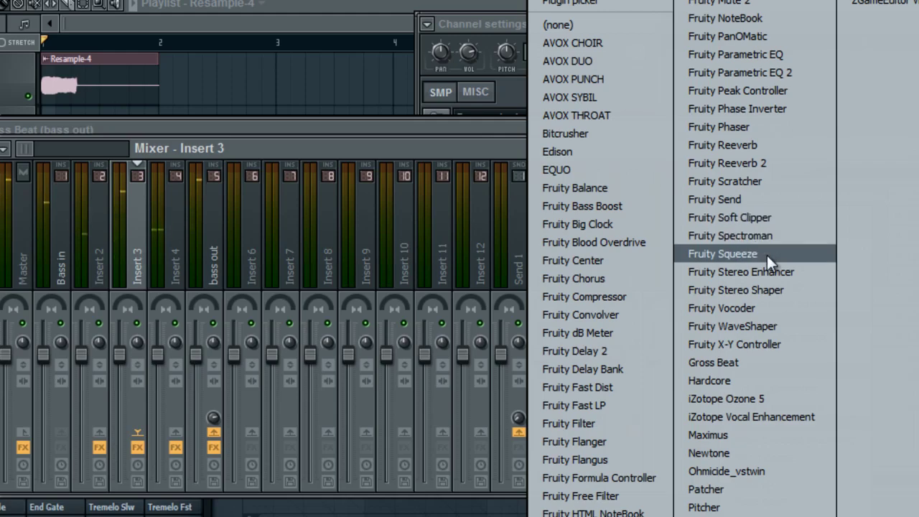
{"action": "left_click", "coordinate": [869, 2]}
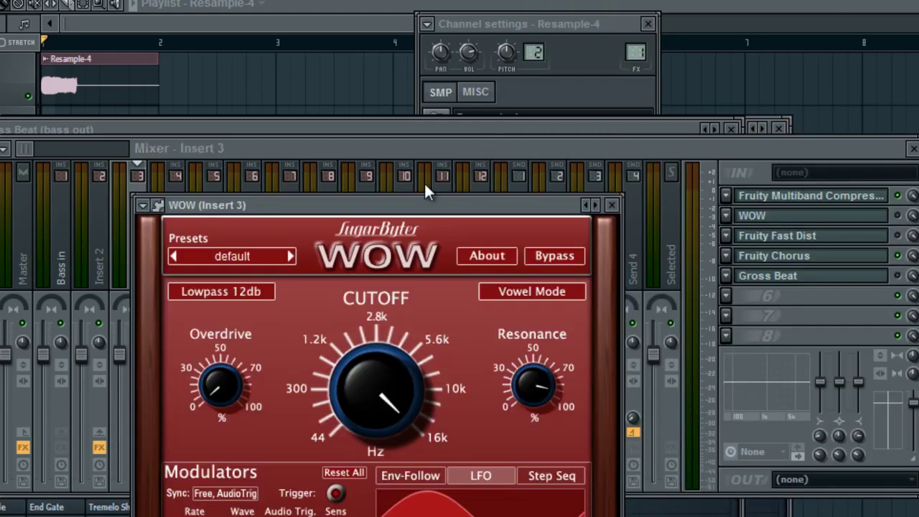
{"action": "left_click_drag", "start_coordinate": [406, 200], "coordinate": [427, 16]}
{"action": "left_click", "coordinate": [377, 142]}
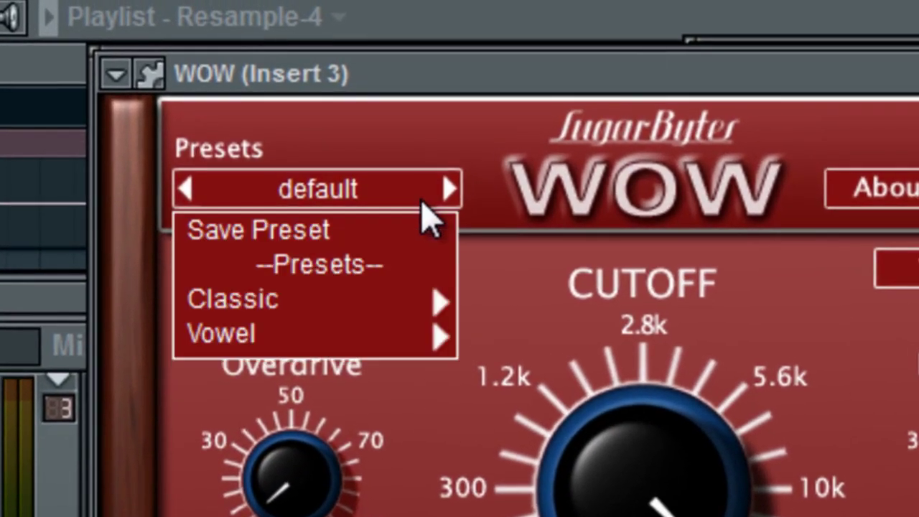
{"action": "mouse_move", "coordinate": [303, 228]}
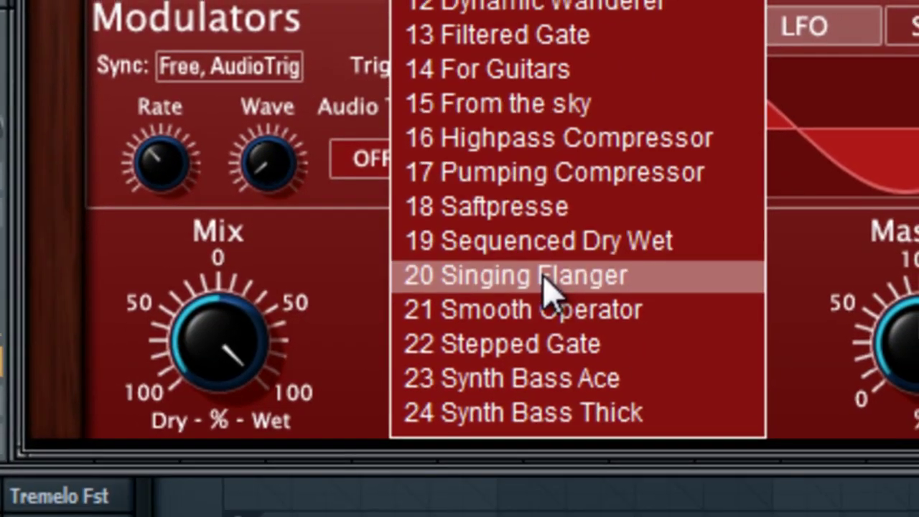
{"action": "left_click", "coordinate": [550, 276]}
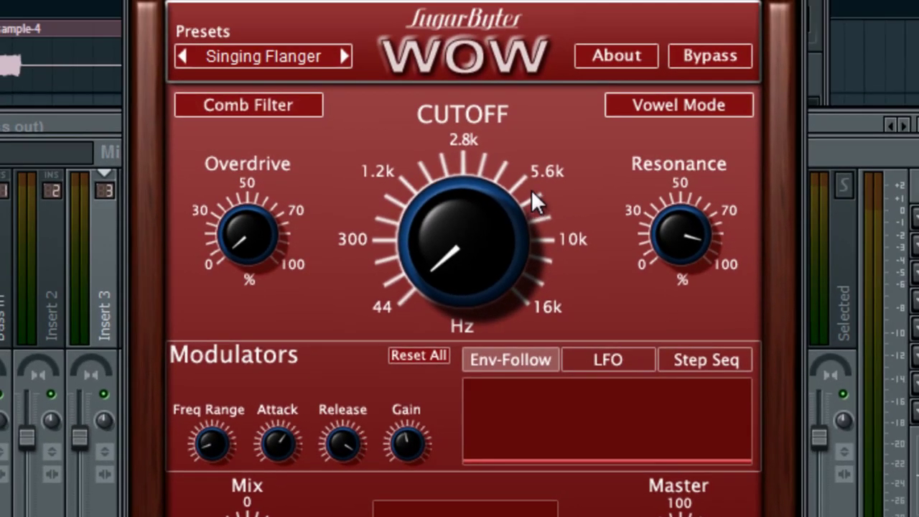
Step: Enable Vowel Mode in insert 3's WOW and reduce the step sequencer's modulation of the cutoff to zero
{"action": "left_click", "coordinate": [681, 108]}
{"action": "right_click", "coordinate": [454, 260]}
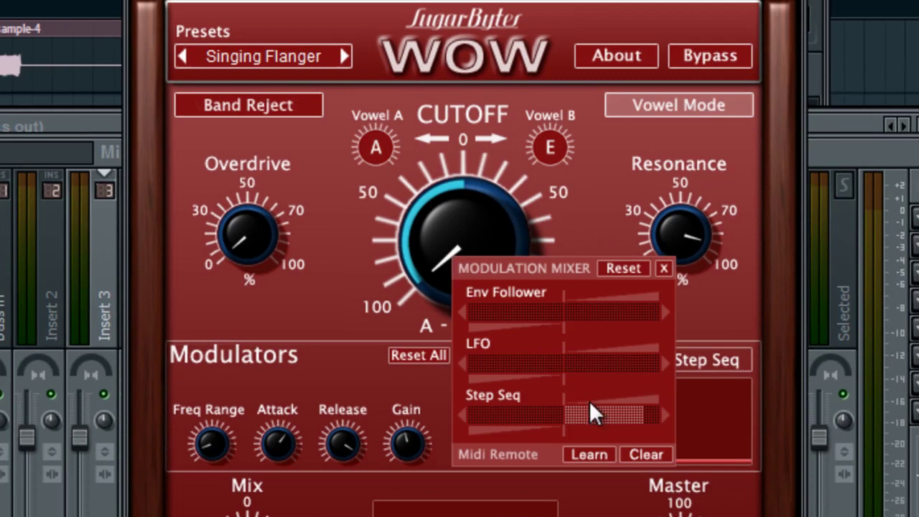
{"action": "left_click_drag", "start_coordinate": [567, 419], "coordinate": [550, 421]}
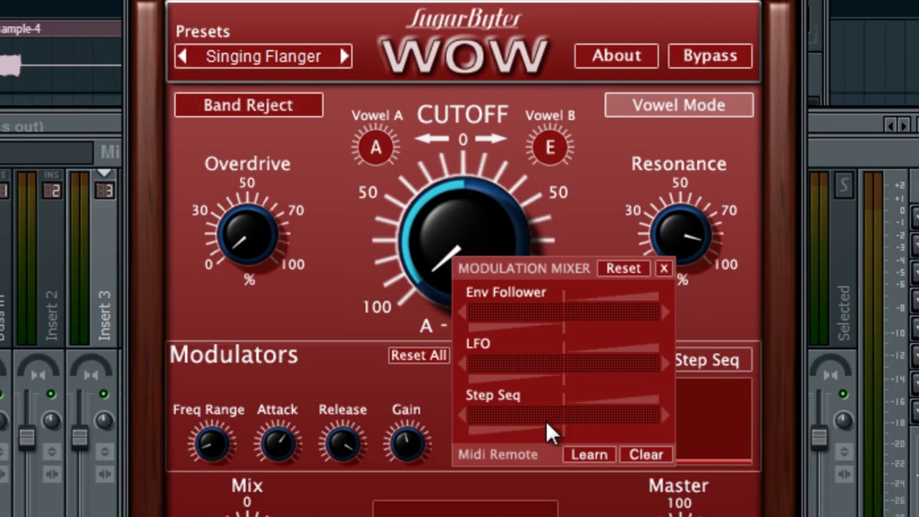
{"action": "left_click", "coordinate": [797, 365]}
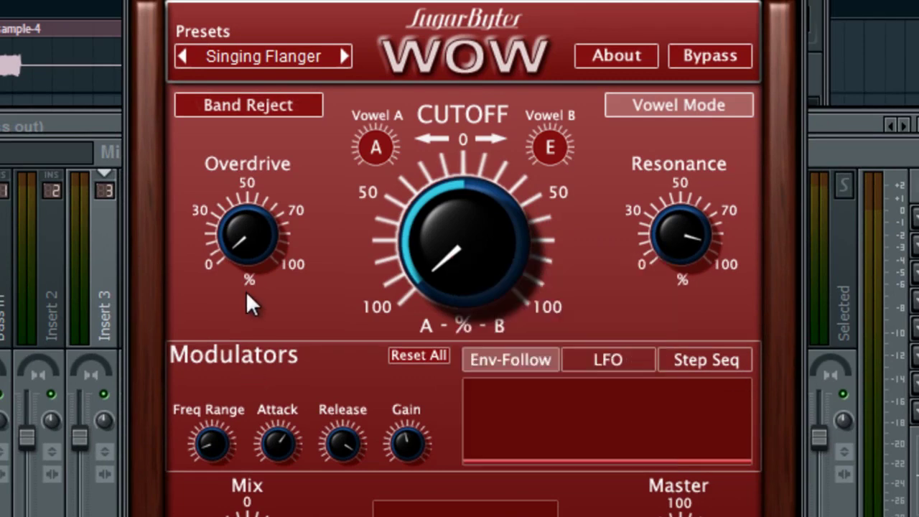
Step: Raise the rate of WOW's LFO with sync on Songposition, and audition the Resample-4 clip through the mixer
{"action": "left_click", "coordinate": [635, 368]}
{"action": "left_click", "coordinate": [234, 385]}
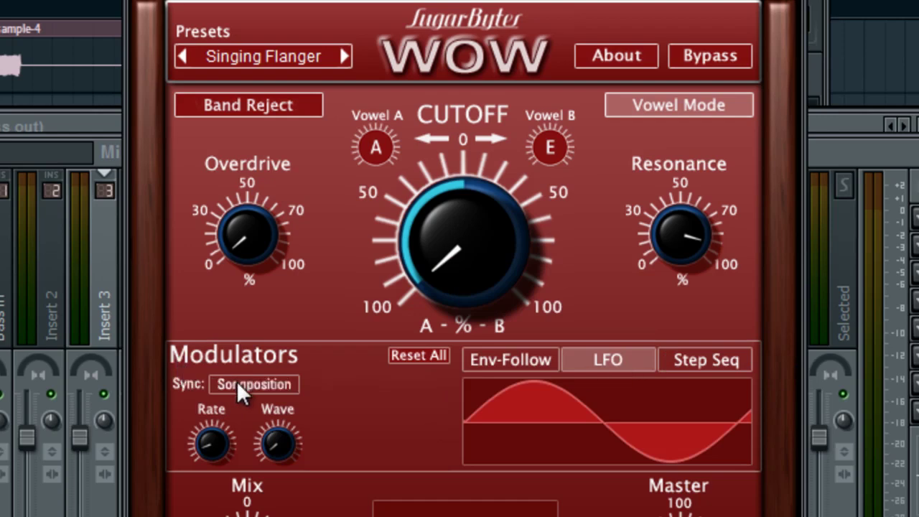
{"action": "mouse_move", "coordinate": [214, 444]}
{"action": "key", "text": "F9"}
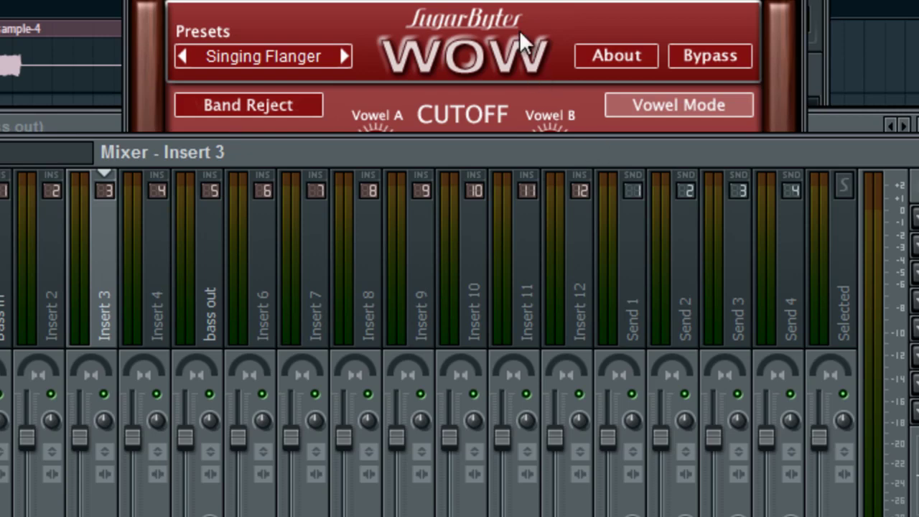
{"action": "left_click", "coordinate": [503, 14]}
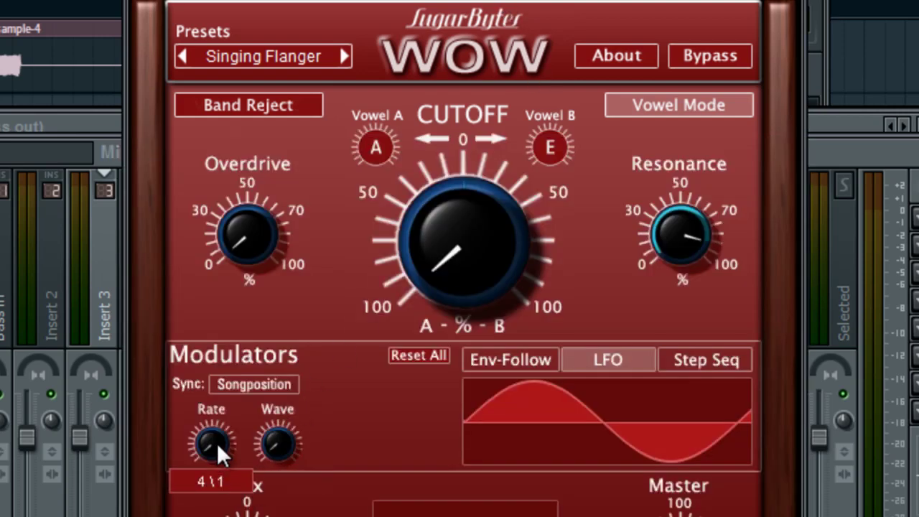
{"action": "left_click_drag", "start_coordinate": [217, 443], "coordinate": [219, 408]}
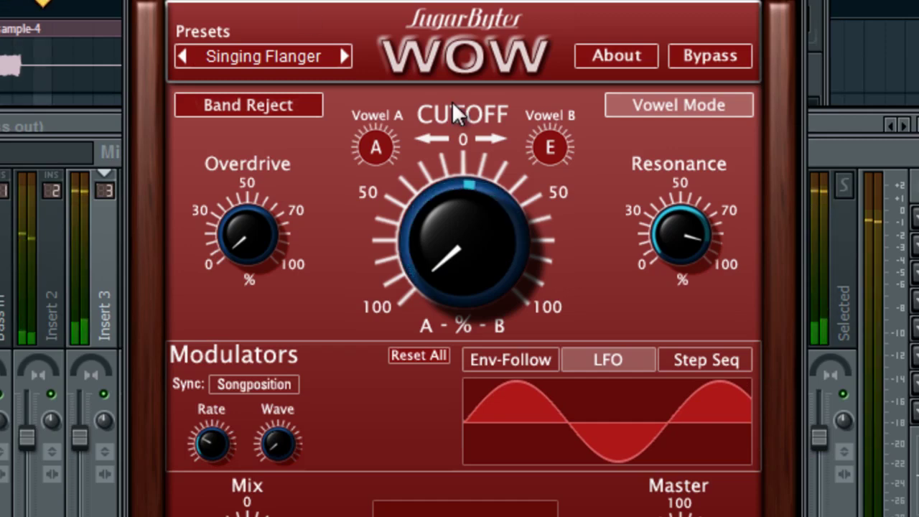
{"action": "left_click_drag", "start_coordinate": [642, 7], "coordinate": [613, 27]}
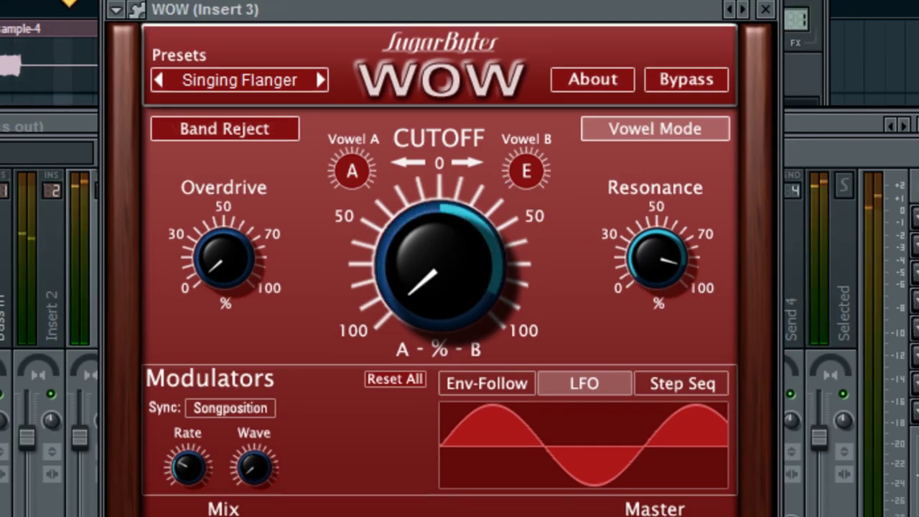
{"action": "key", "text": "F9"}
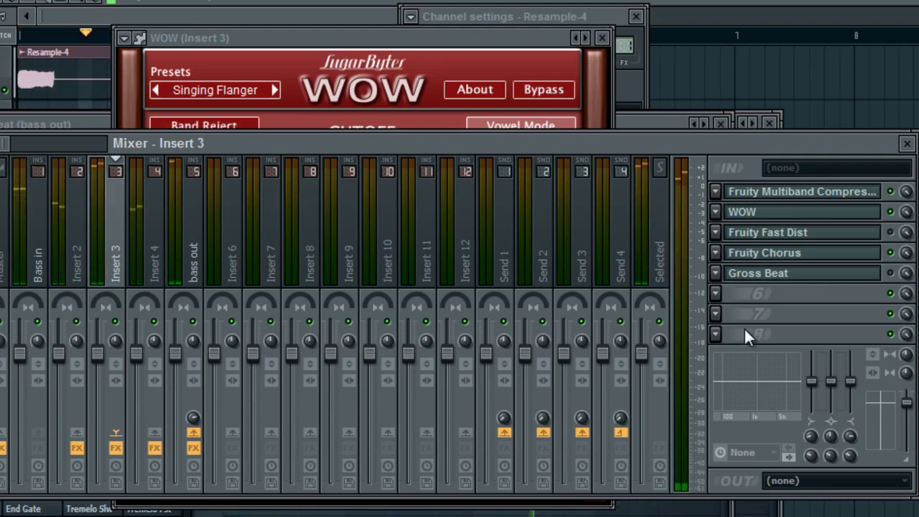
{"action": "key", "text": "space"}
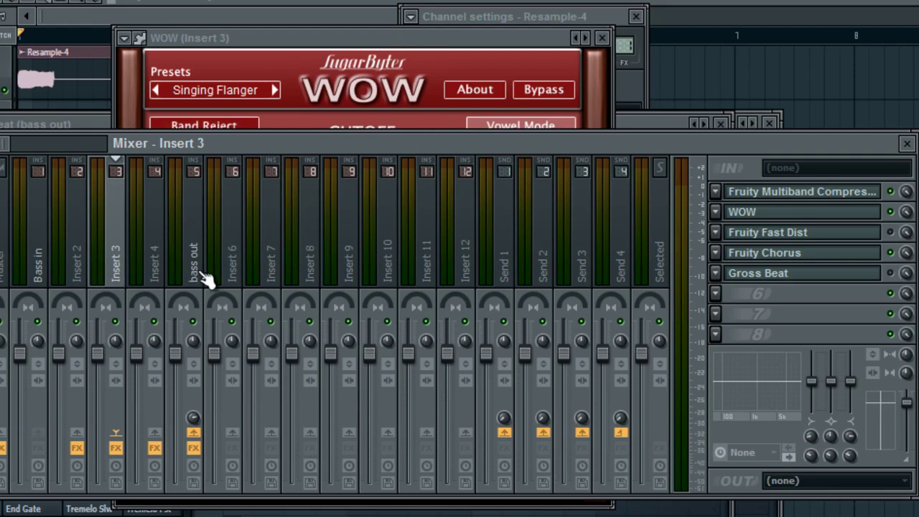
Step: Render the processed sound as the wave file Resample-5 in the Documents library
{"action": "left_click", "coordinate": [309, 41]}
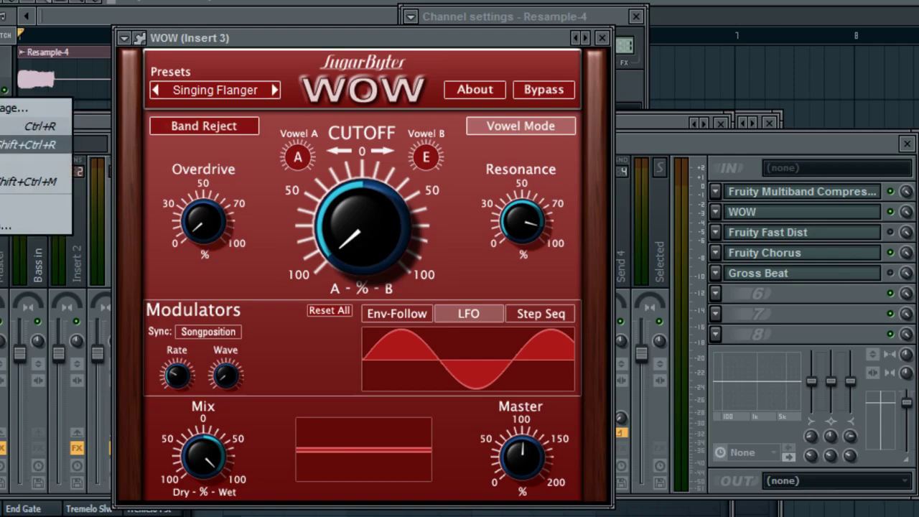
{"action": "left_click", "coordinate": [37, 144]}
{"action": "left_click", "coordinate": [125, 180]}
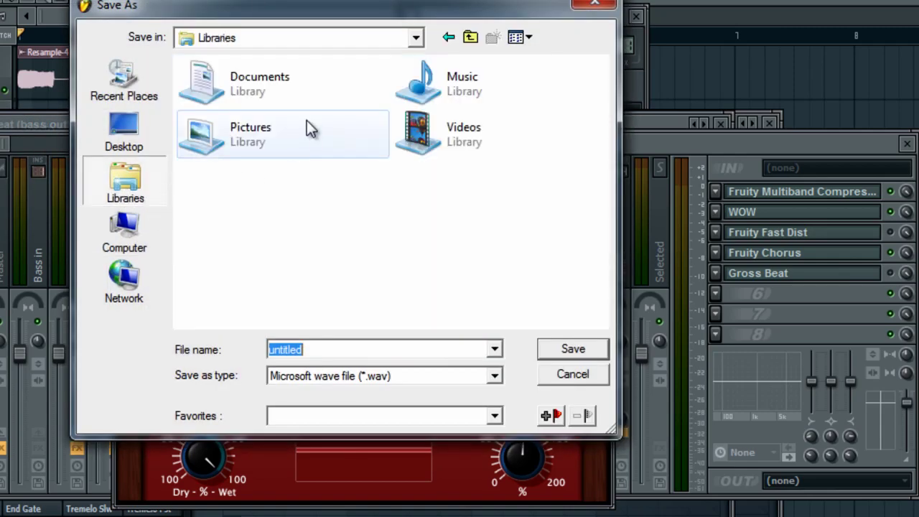
{"action": "double_click", "coordinate": [307, 102]}
{"action": "left_click", "coordinate": [230, 291]}
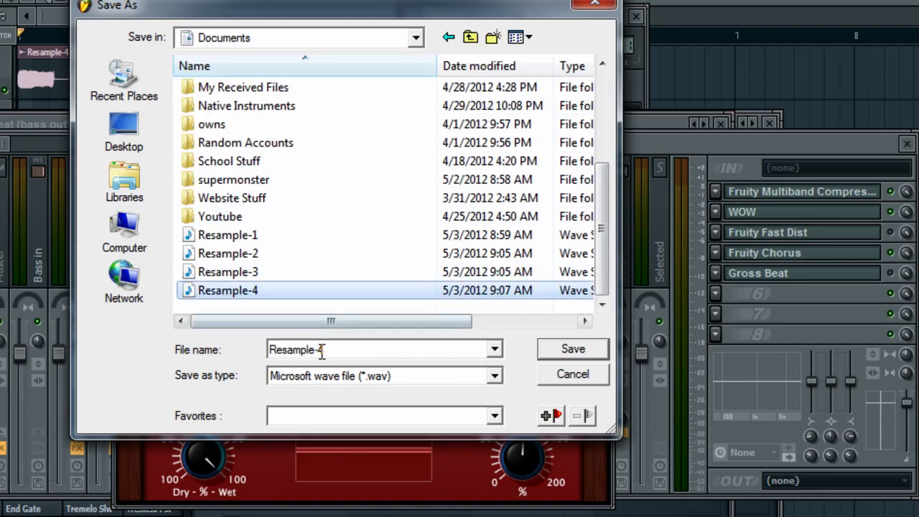
{"action": "left_click", "coordinate": [369, 348]}
{"action": "key", "text": "BackSpace"}
{"action": "type", "text": "5"}
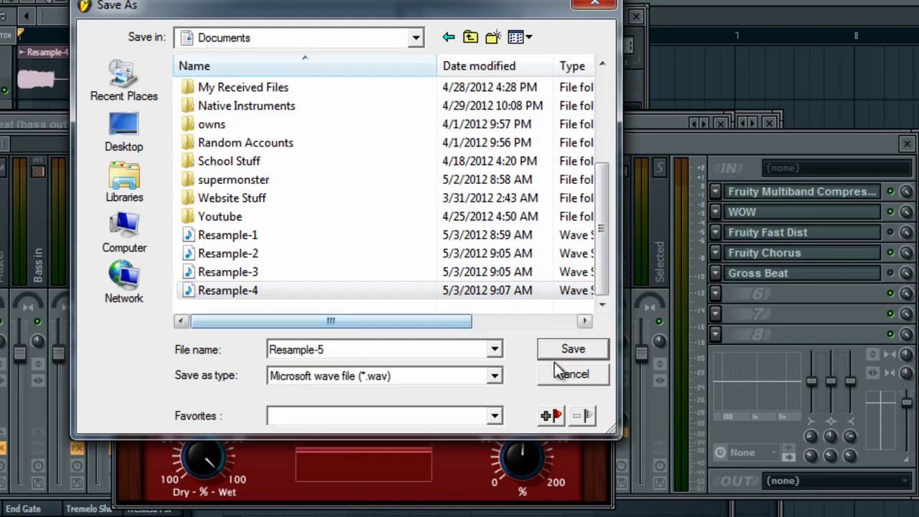
{"action": "left_click", "coordinate": [573, 350]}
{"action": "left_click", "coordinate": [457, 425]}
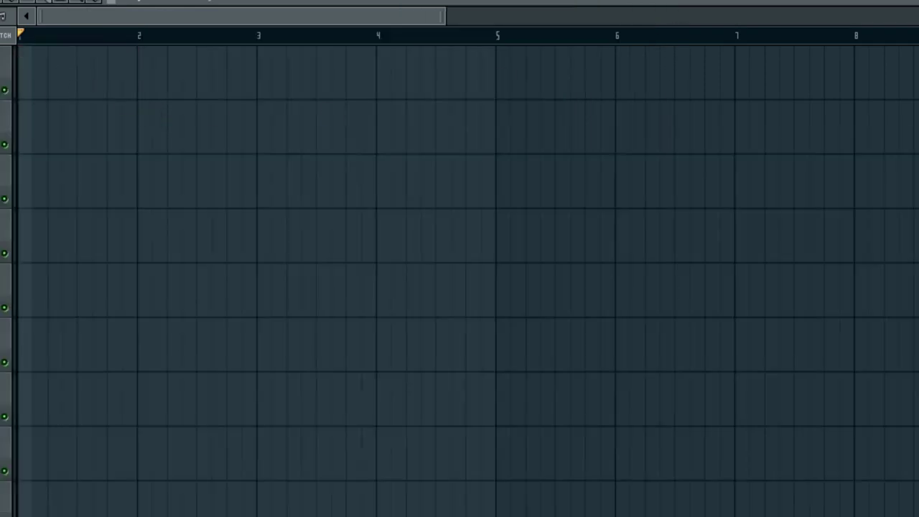
Step: Place the Resample-5 file from the Documents folder window at the start of the playlist's first track
{"action": "key", "text": "alt+Tab"}
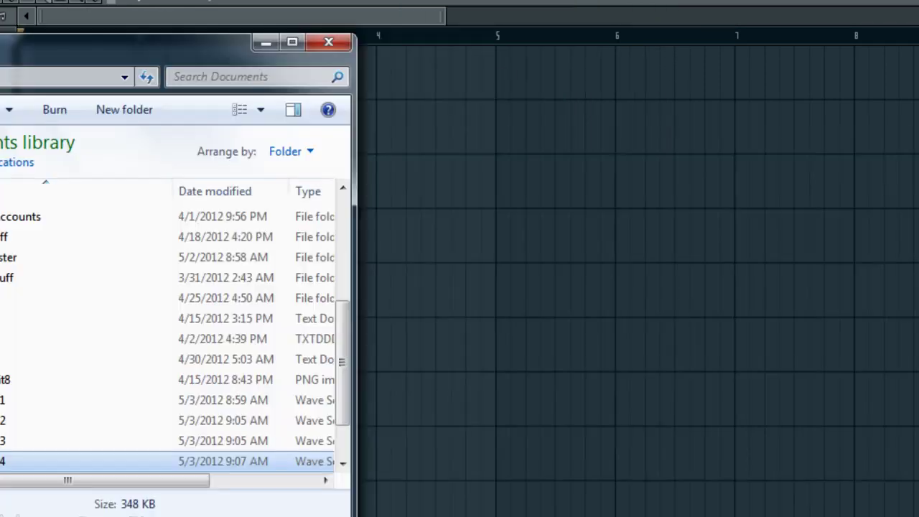
{"action": "scroll", "coordinate": [7, 431], "scroll_direction": "down", "scroll_amount": 1}
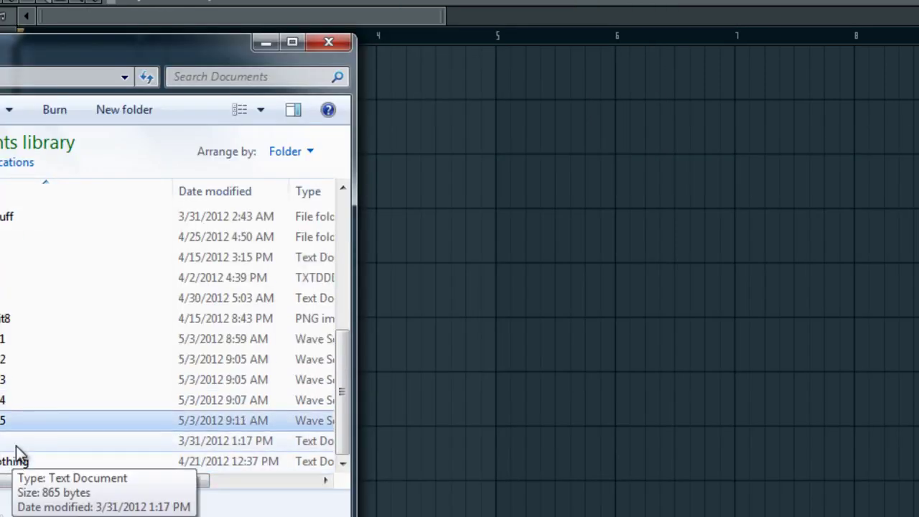
{"action": "left_click_drag", "start_coordinate": [18, 420], "coordinate": [31, 78]}
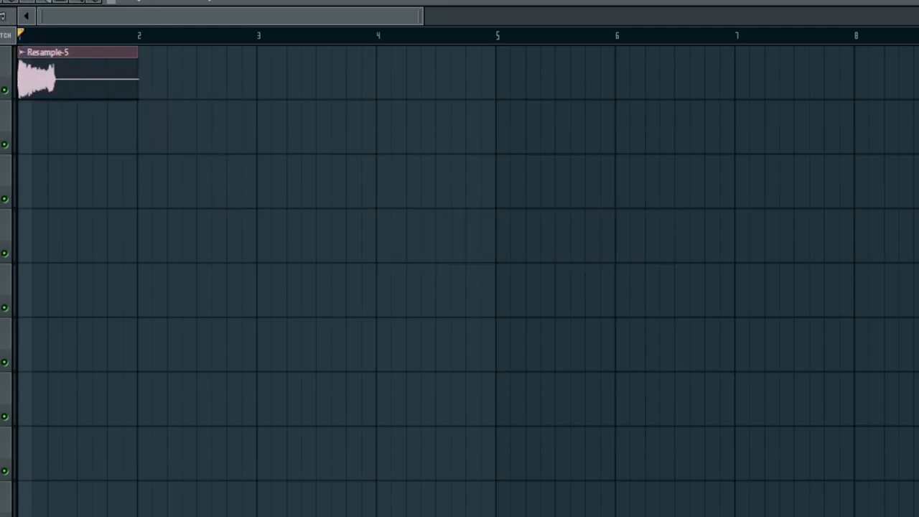
Step: Load WOW with the Synth Bass Thick preset into insert 2's third effect slot and raise its cutoff during playback
{"action": "left_click", "coordinate": [180, 2]}
{"action": "left_click", "coordinate": [75, 264]}
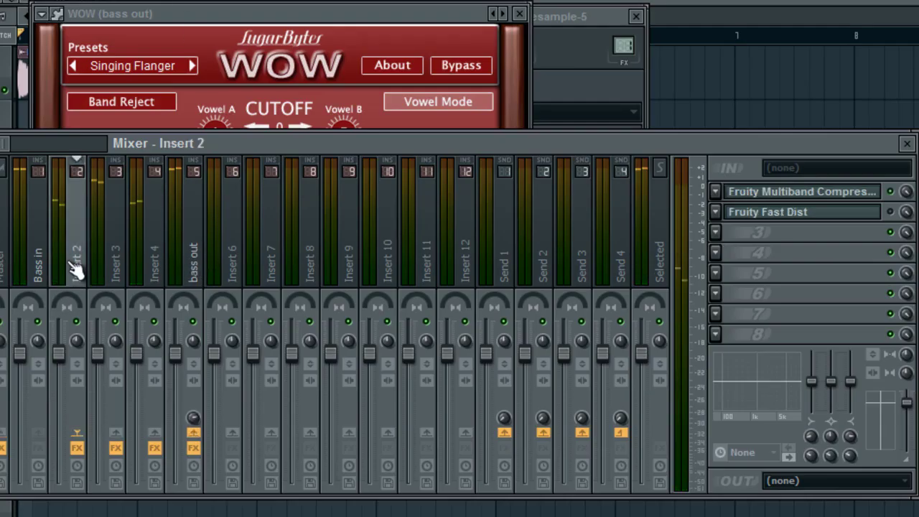
{"action": "left_click", "coordinate": [716, 232]}
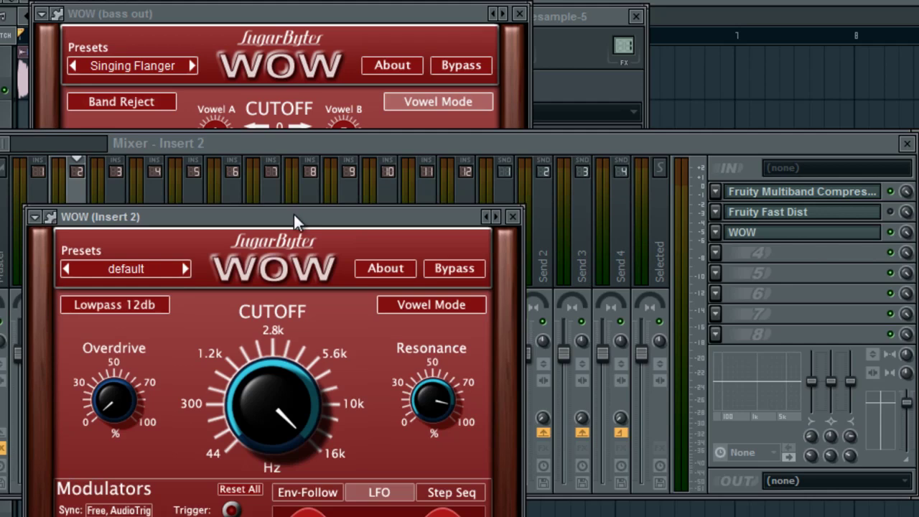
{"action": "left_click_drag", "start_coordinate": [293, 213], "coordinate": [344, 31]}
{"action": "left_click", "coordinate": [193, 89]}
{"action": "mouse_move", "coordinate": [192, 136]}
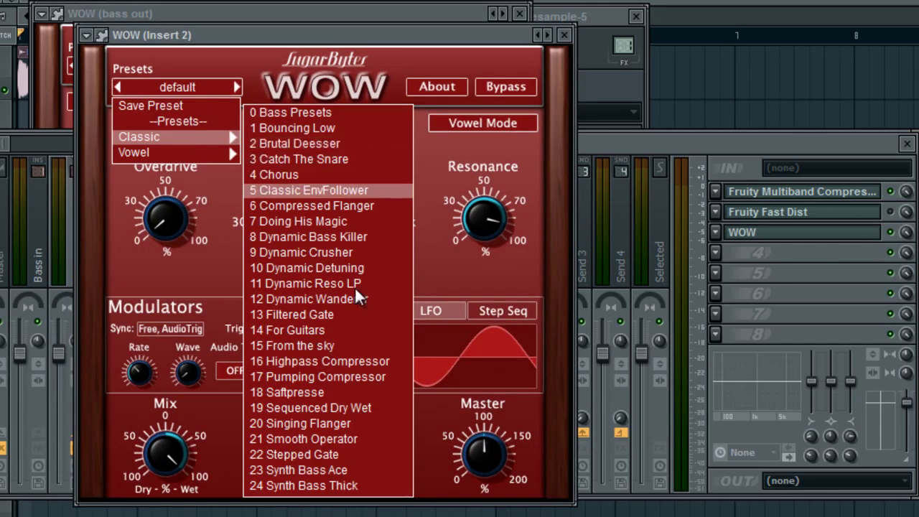
{"action": "left_click", "coordinate": [324, 487]}
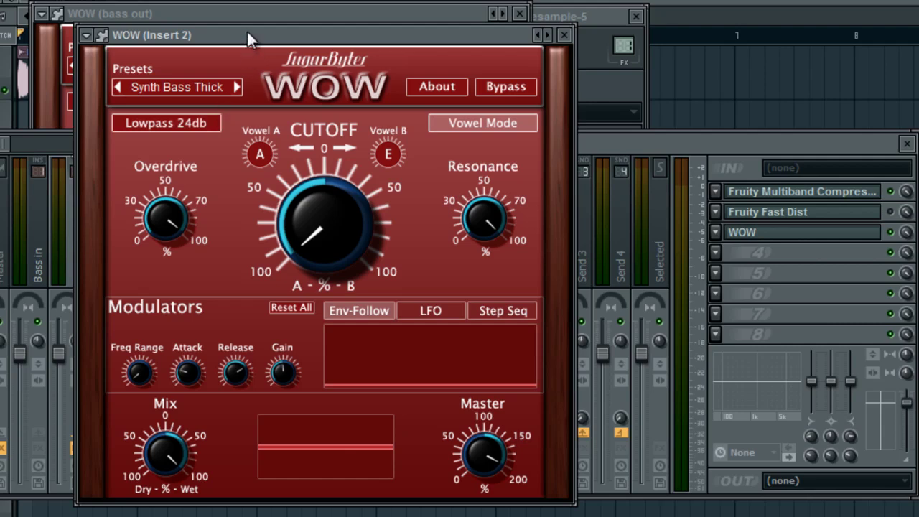
{"action": "left_click_drag", "start_coordinate": [246, 29], "coordinate": [245, 60]}
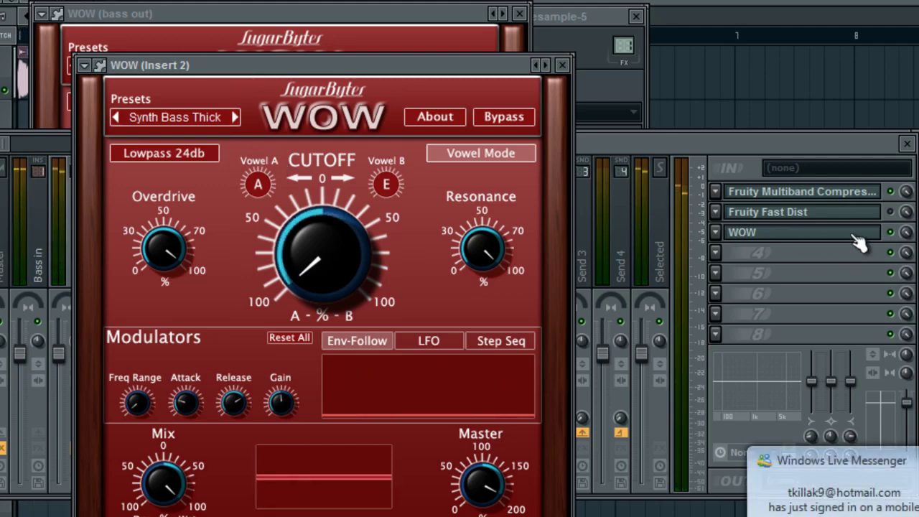
{"action": "mouse_move", "coordinate": [328, 267]}
{"action": "left_mouse_down"}
{"action": "mouse_move", "coordinate": [328, 204]}
{"action": "mouse_move", "coordinate": [326, 244]}
{"action": "mouse_move", "coordinate": [326, 228]}
{"action": "mouse_move", "coordinate": [388, 251]}
{"action": "mouse_move", "coordinate": [313, 275]}
{"action": "mouse_move", "coordinate": [314, 268]}
{"action": "mouse_move", "coordinate": [317, 276]}
{"action": "left_mouse_up"}
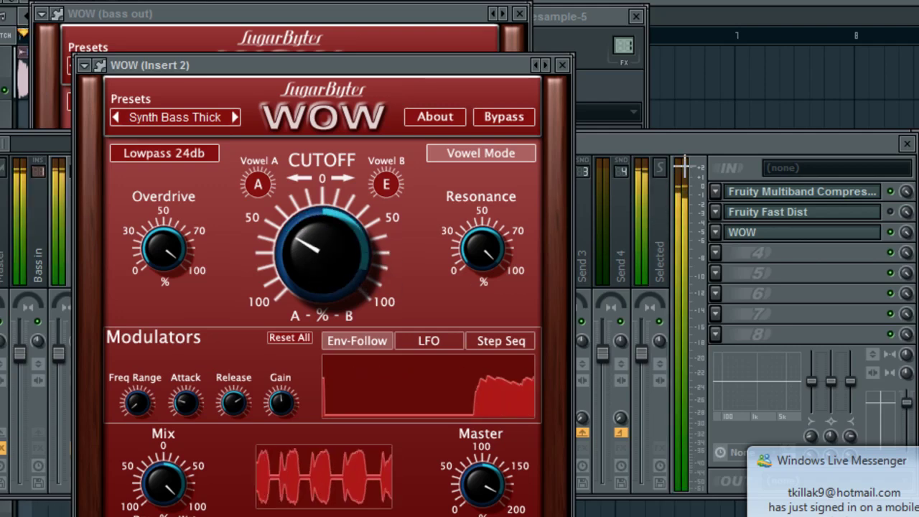
Step: Switch off WOW on insert 2 and the Fruity Fast Dist effect on insert 3
{"action": "left_click", "coordinate": [698, 145]}
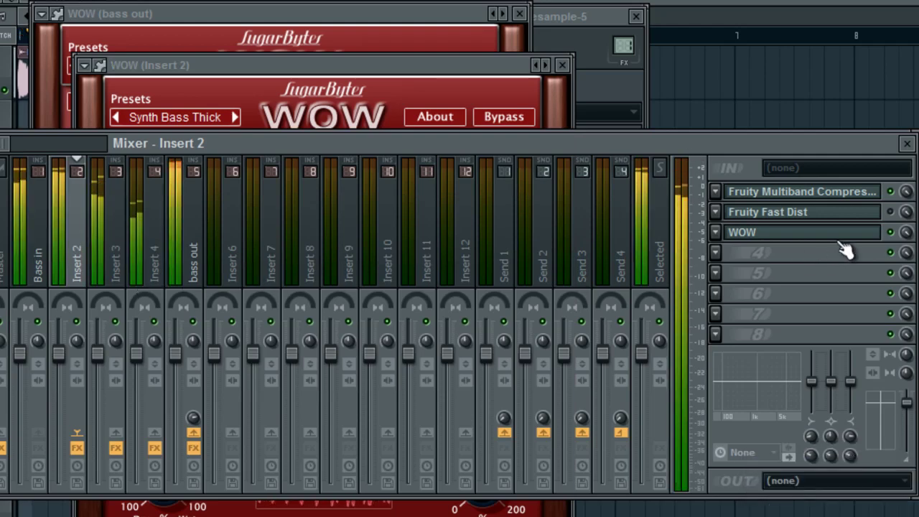
{"action": "left_click", "coordinate": [891, 234]}
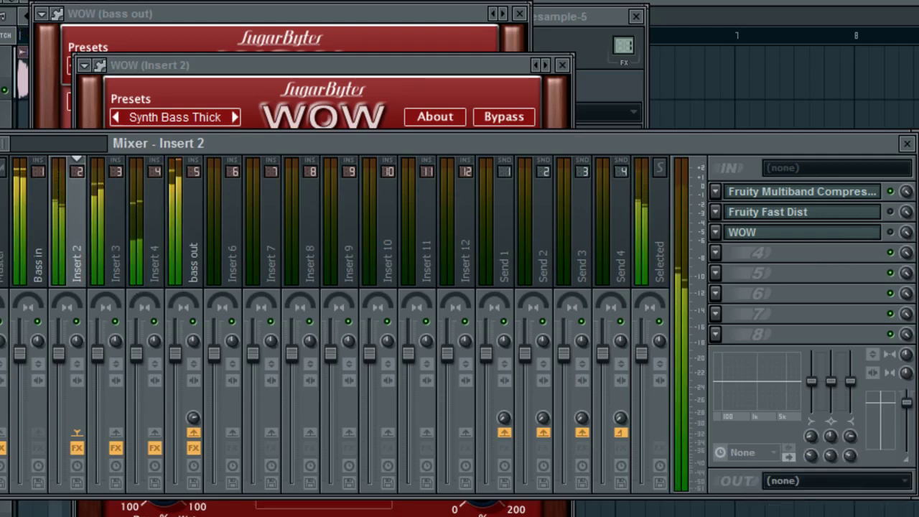
{"action": "left_click", "coordinate": [113, 278]}
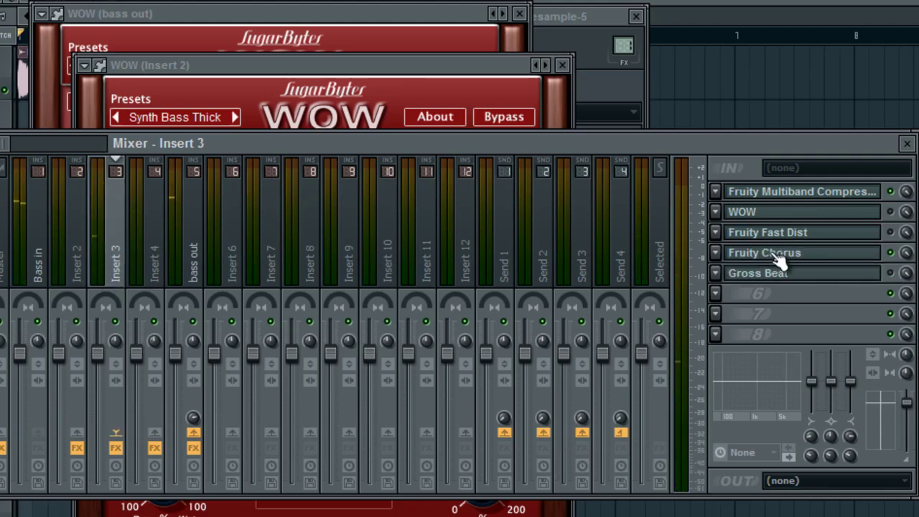
{"action": "left_click", "coordinate": [892, 233]}
Step: Delete the Resample-5 clip from the playlist
{"action": "key", "text": "F12"}
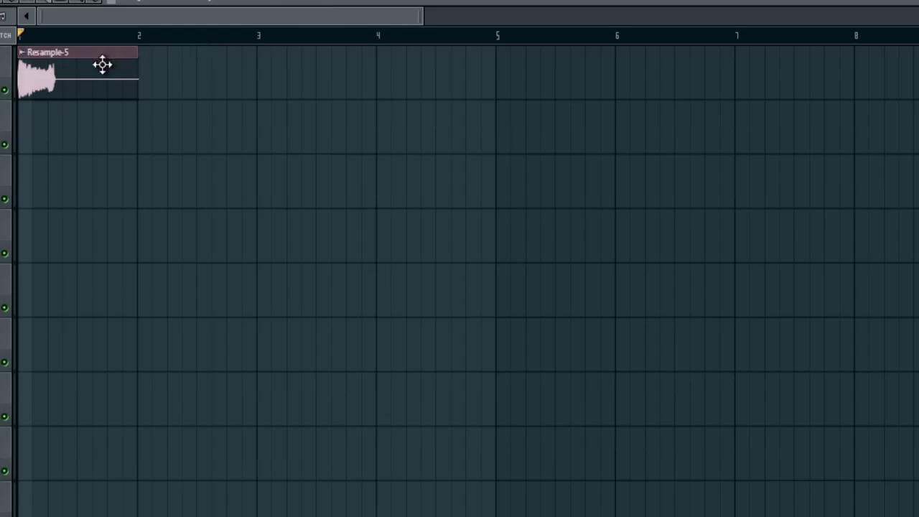
{"action": "key", "text": "F9"}
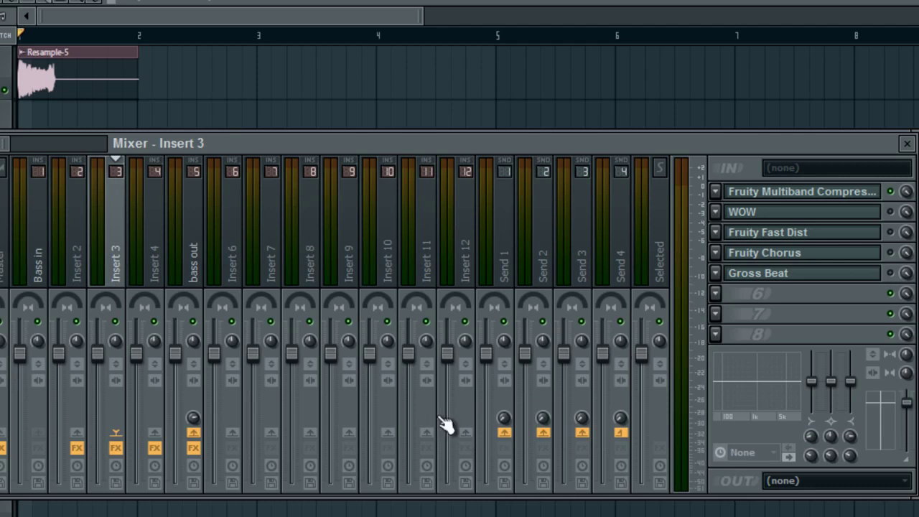
{"action": "right_click", "coordinate": [88, 84]}
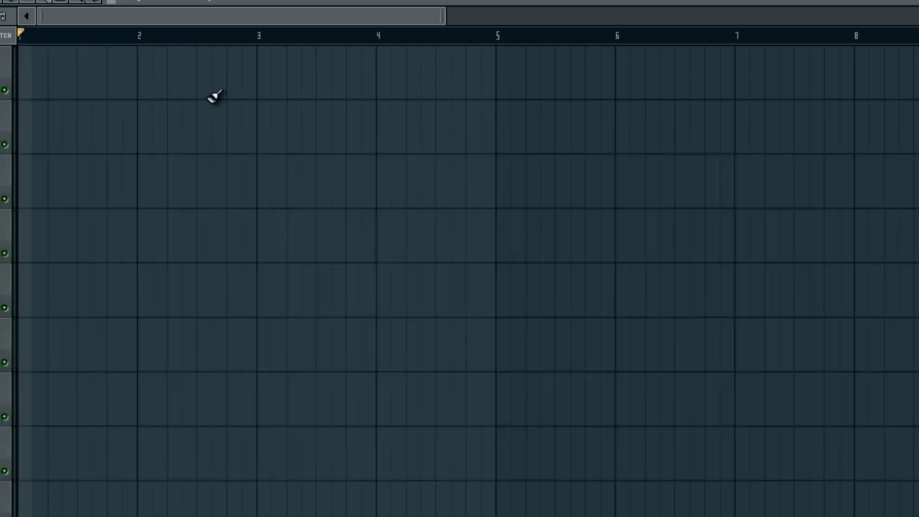
Step: Delete the Albino3 channel from the channel rack
{"action": "key", "text": "F6"}
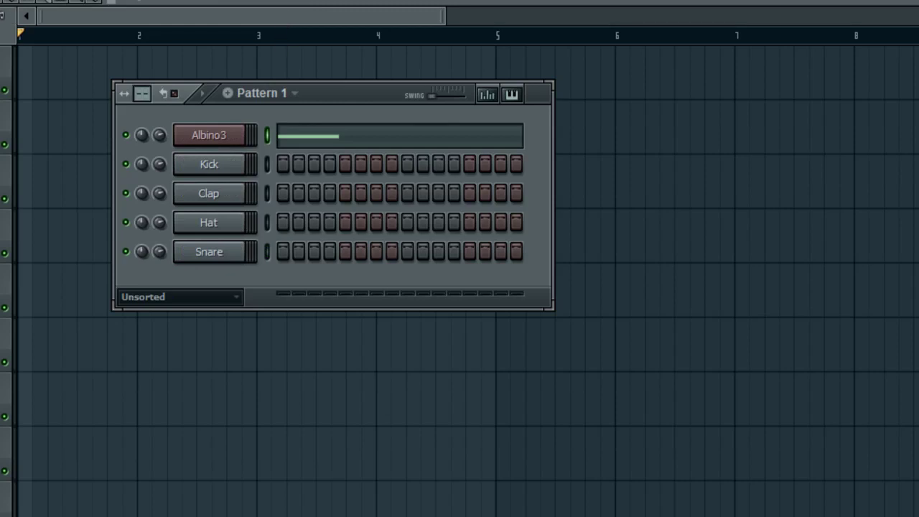
{"action": "right_click", "coordinate": [210, 135]}
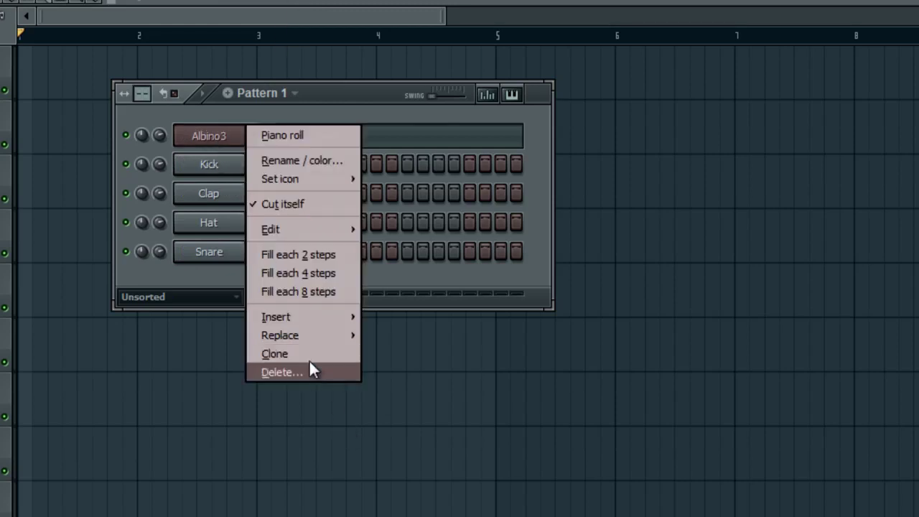
{"action": "left_click", "coordinate": [282, 373]}
{"action": "key", "text": "Return"}
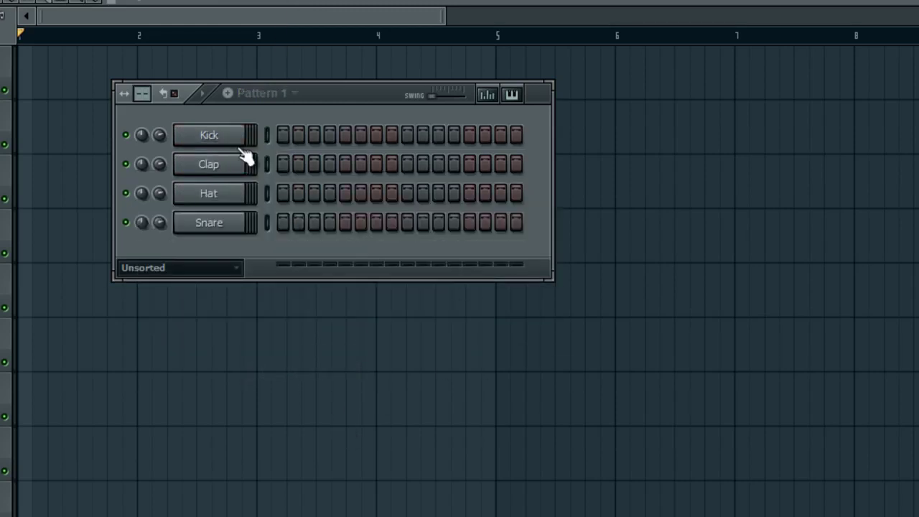
Step: Insert a Kontakt 5 channel above the Kick and reposition its plugin window
{"action": "right_click", "coordinate": [227, 137]}
{"action": "mouse_move", "coordinate": [281, 335]}
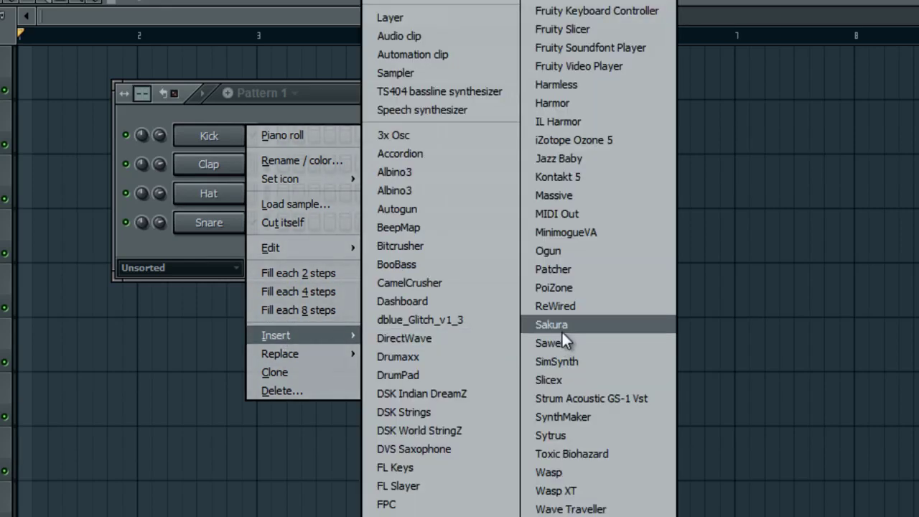
{"action": "left_click", "coordinate": [578, 177]}
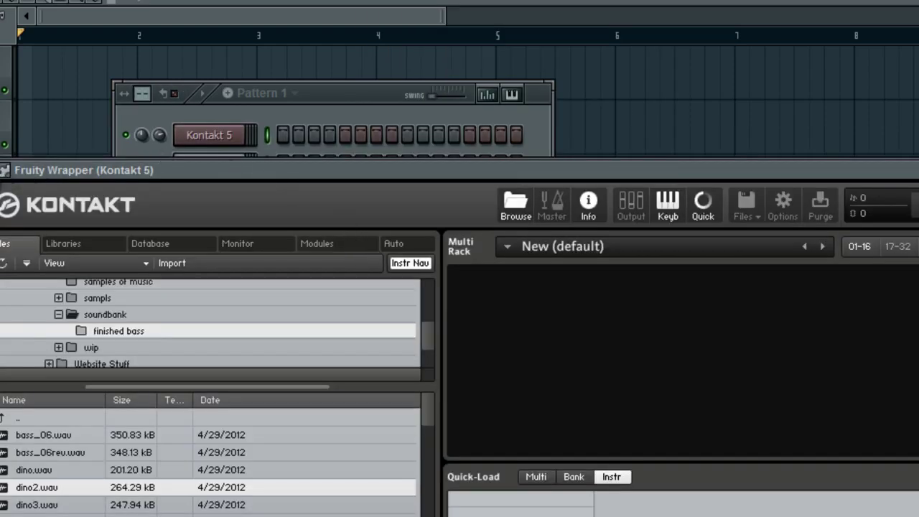
{"action": "left_click", "coordinate": [4, 170]}
{"action": "left_click", "coordinate": [24, 485]}
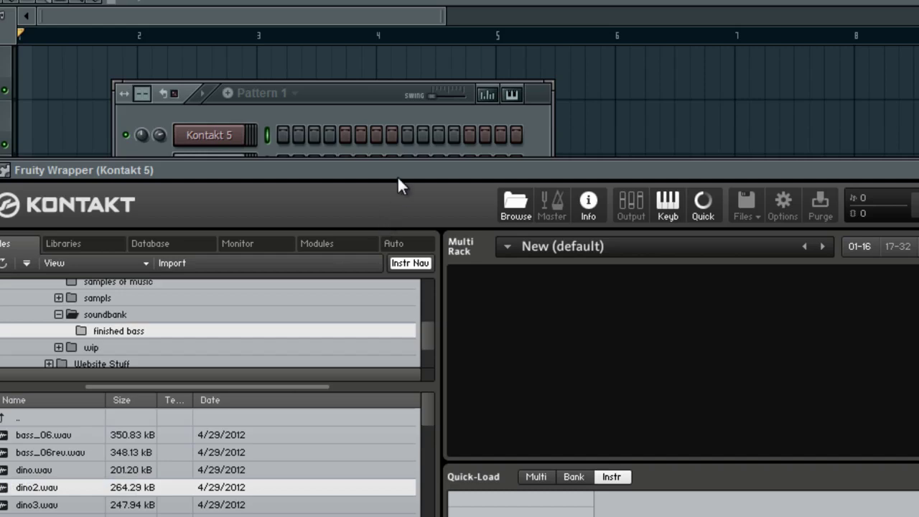
{"action": "left_click_drag", "start_coordinate": [398, 179], "coordinate": [373, 97]}
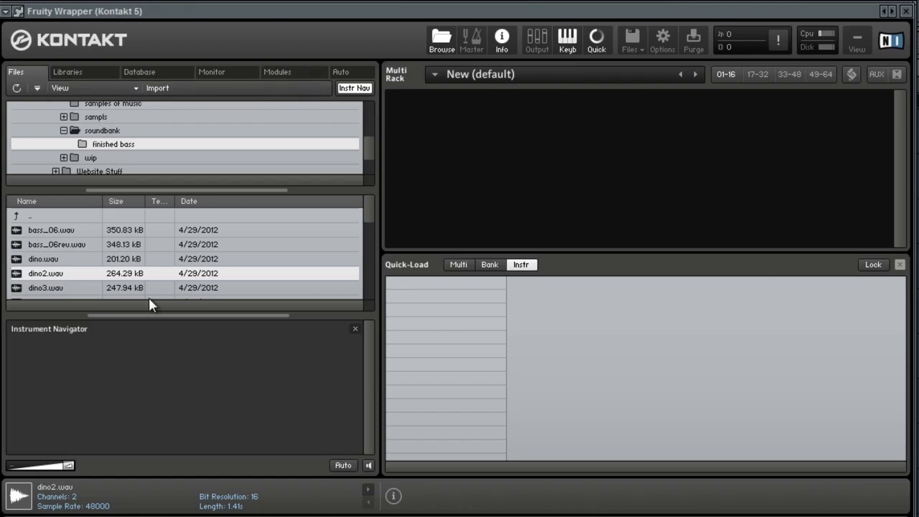
Step: Load talking.wav and talkingrev.wav from the finished bass folder as two separate instruments in the multi rack
{"action": "left_click", "coordinate": [51, 258]}
{"action": "scroll", "coordinate": [65, 260], "scroll_direction": "down", "scroll_amount": 1}
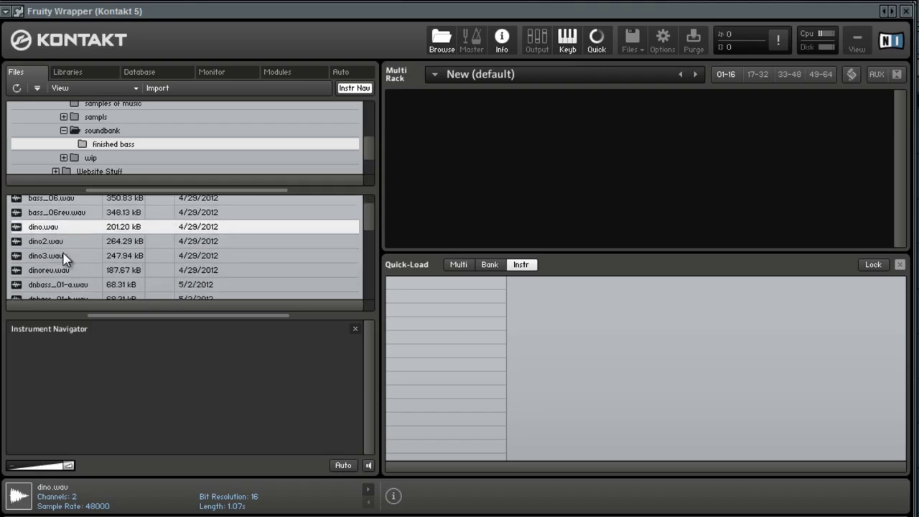
{"action": "scroll", "coordinate": [64, 260], "scroll_direction": "down", "scroll_amount": 1}
{"action": "left_click_drag", "start_coordinate": [371, 228], "coordinate": [370, 255]}
{"action": "left_click", "coordinate": [63, 255]}
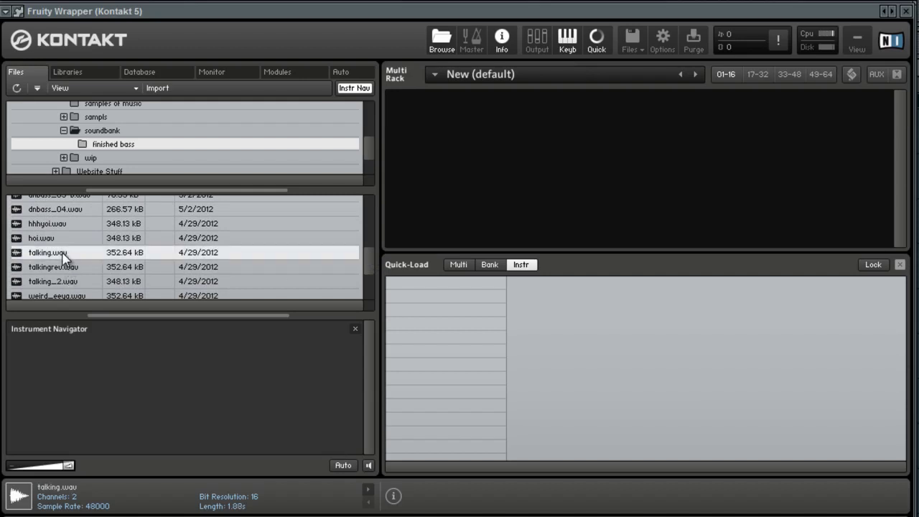
{"action": "left_click_drag", "start_coordinate": [63, 255], "coordinate": [233, 397]}
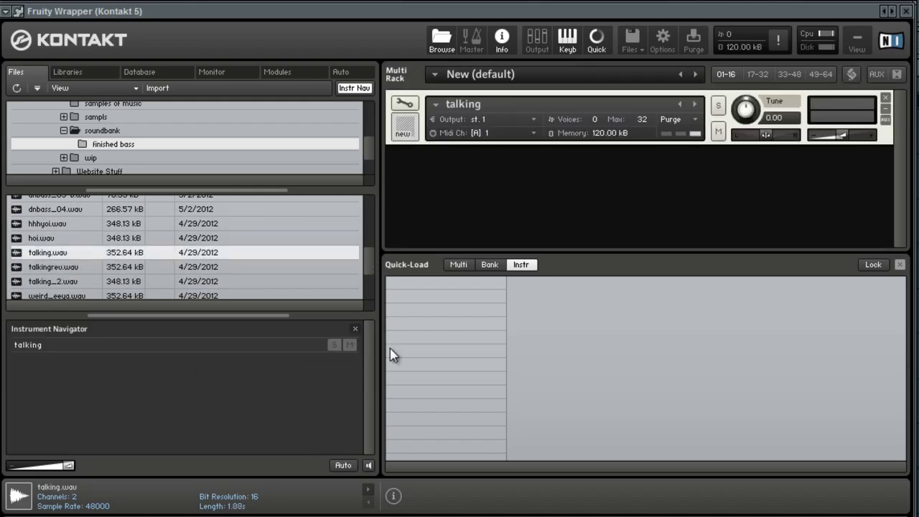
{"action": "left_click_drag", "start_coordinate": [103, 271], "coordinate": [113, 351]}
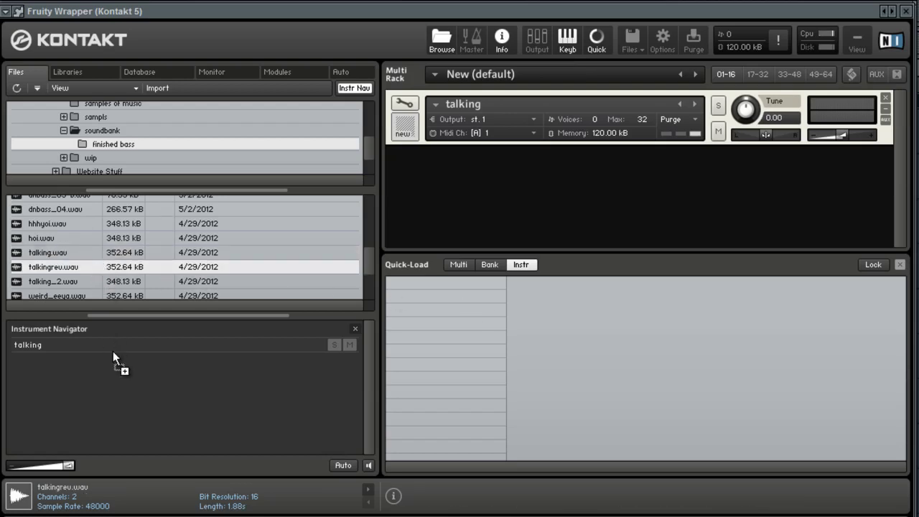
{"action": "left_click_drag", "start_coordinate": [123, 389], "coordinate": [122, 386]}
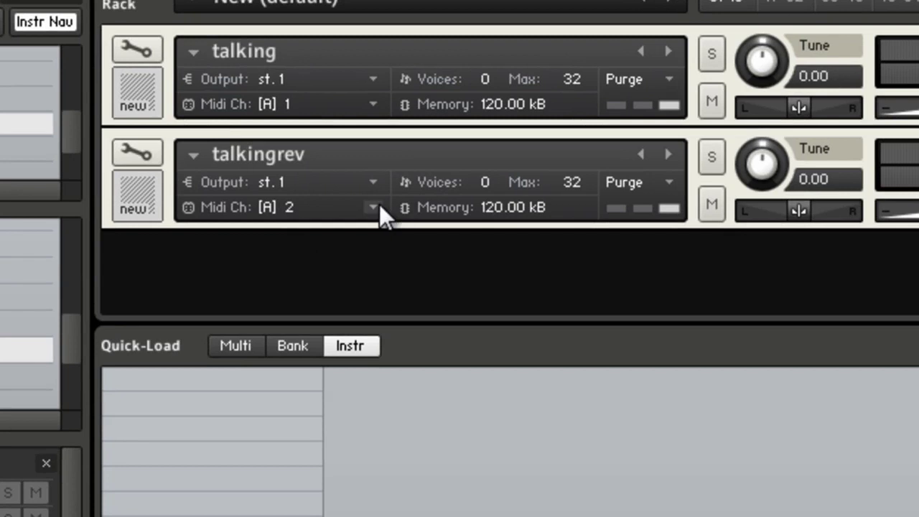
Step: Set the talkingrev instrument's MIDI channel to [A] 1 and solo the talking instrument
{"action": "left_click", "coordinate": [378, 206]}
{"action": "mouse_move", "coordinate": [360, 264]}
{"action": "left_click", "coordinate": [436, 265]}
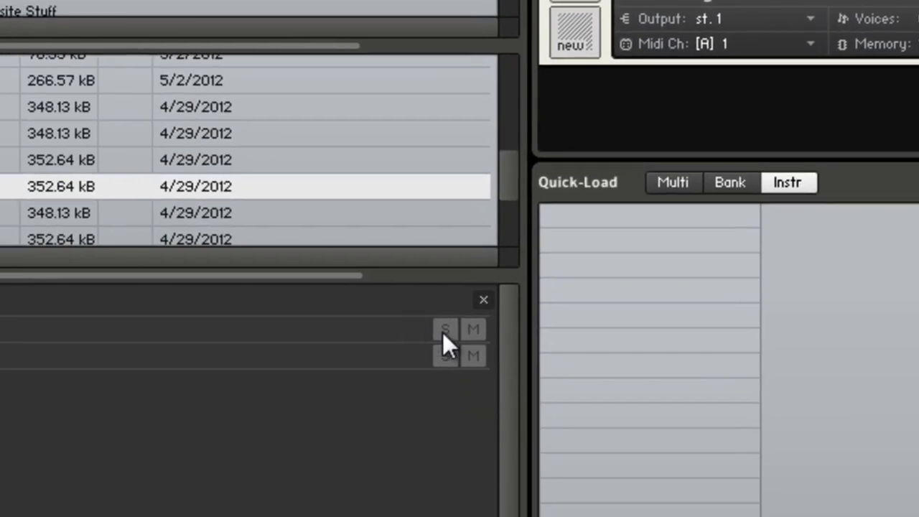
{"action": "left_click", "coordinate": [443, 330]}
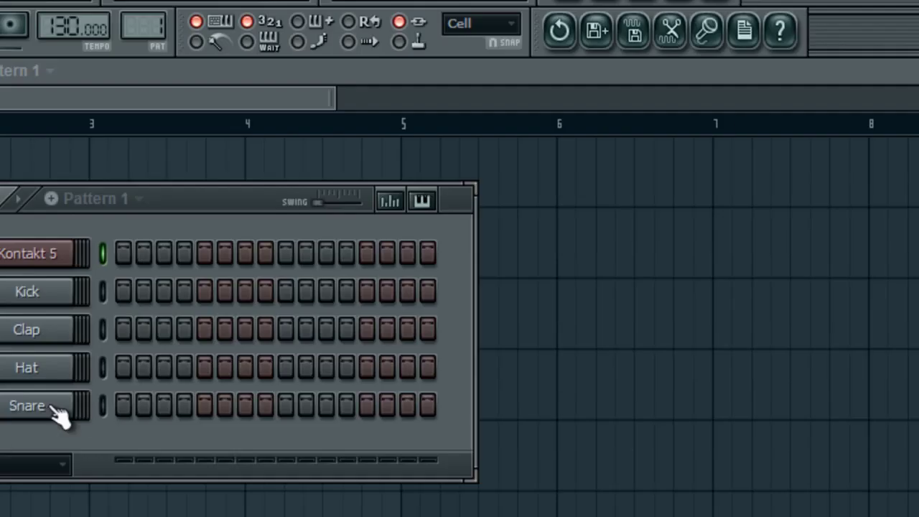
Step: Open the Kontakt 5 channel's piano roll and audition the talking sample on keys from below C5 up to C6
{"action": "right_click", "coordinate": [68, 253]}
{"action": "left_click", "coordinate": [123, 252]}
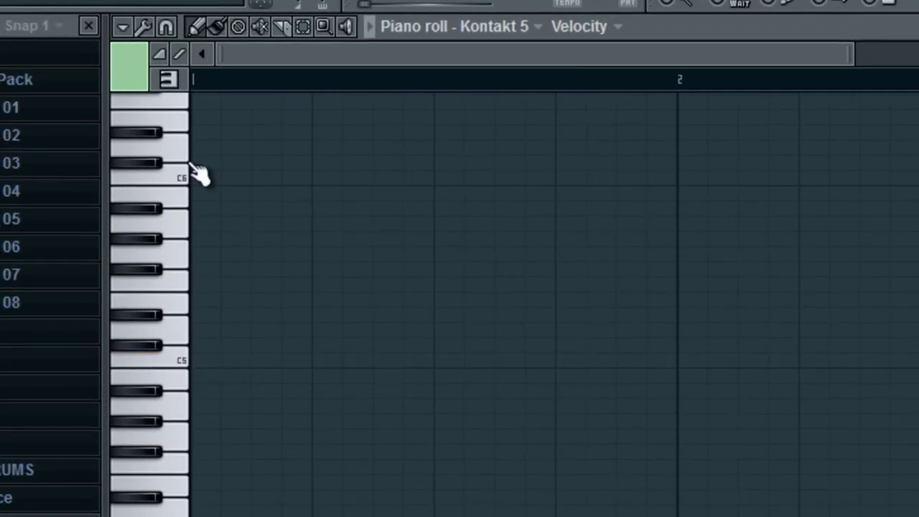
{"action": "left_click", "coordinate": [177, 408]}
{"action": "left_click", "coordinate": [177, 411]}
{"action": "left_click", "coordinate": [178, 433]}
{"action": "left_click", "coordinate": [179, 436]}
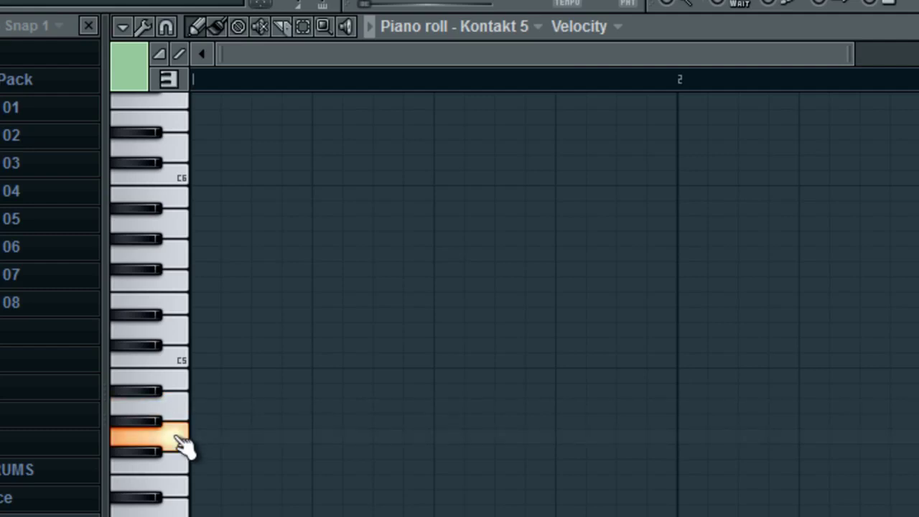
{"action": "left_click", "coordinate": [178, 362]}
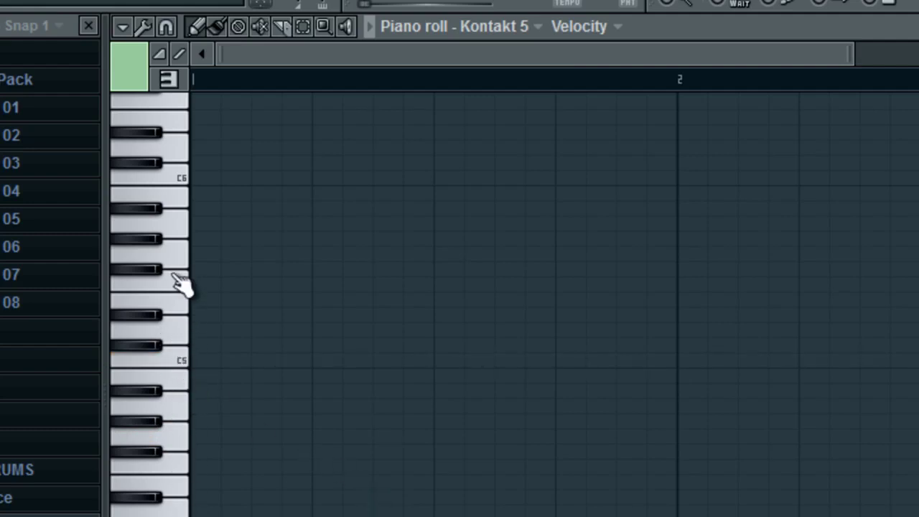
{"action": "left_click", "coordinate": [180, 200]}
{"action": "left_click", "coordinate": [181, 181]}
Step: Place four consecutive one-beat notes in bar 1 at C5, G5, G#4 and C5 while the pattern plays
{"action": "left_click", "coordinate": [194, 359]}
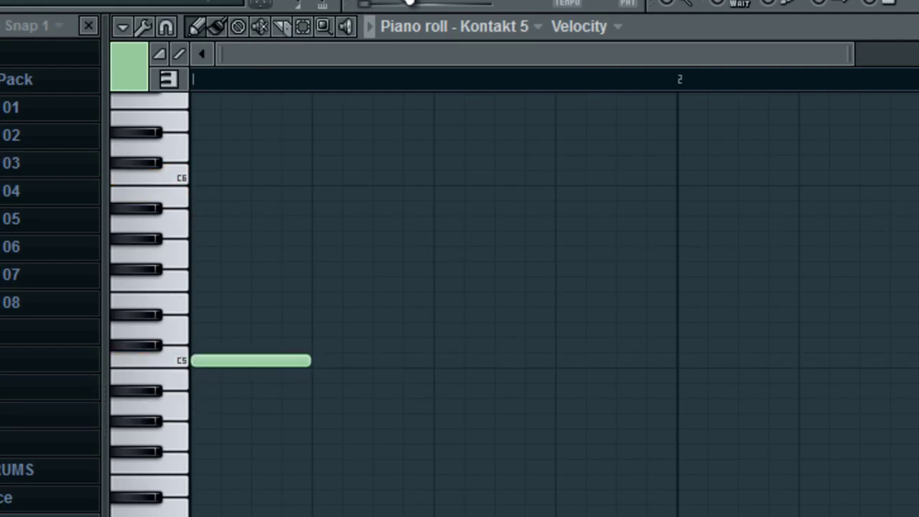
{"action": "key", "text": "space"}
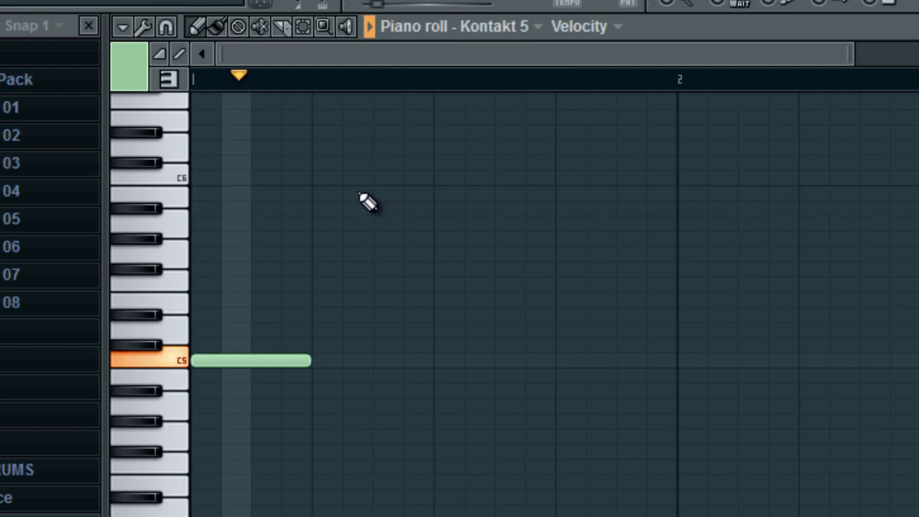
{"action": "left_click", "coordinate": [328, 255]}
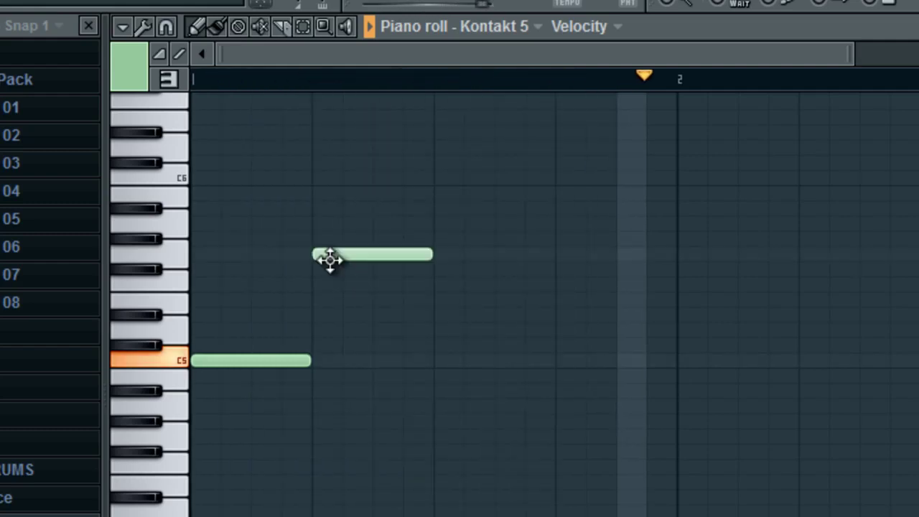
{"action": "left_click", "coordinate": [443, 406]}
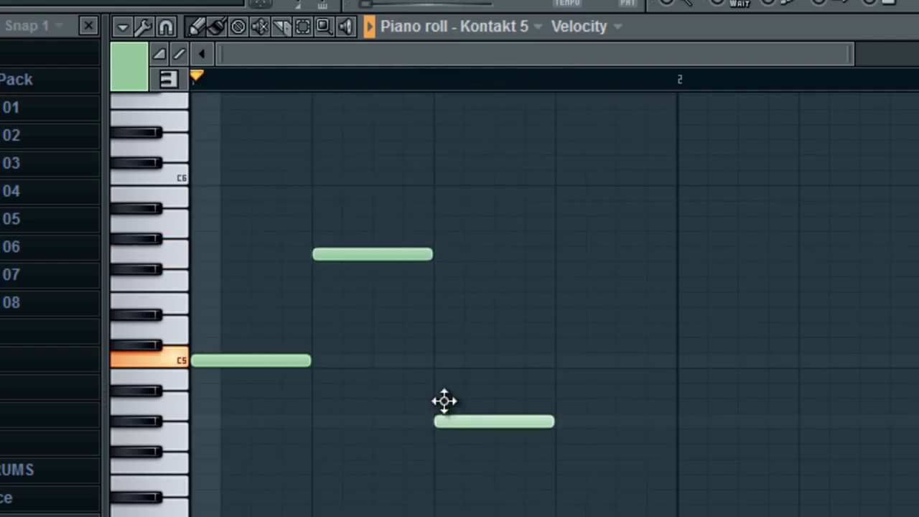
{"action": "left_click", "coordinate": [574, 361]}
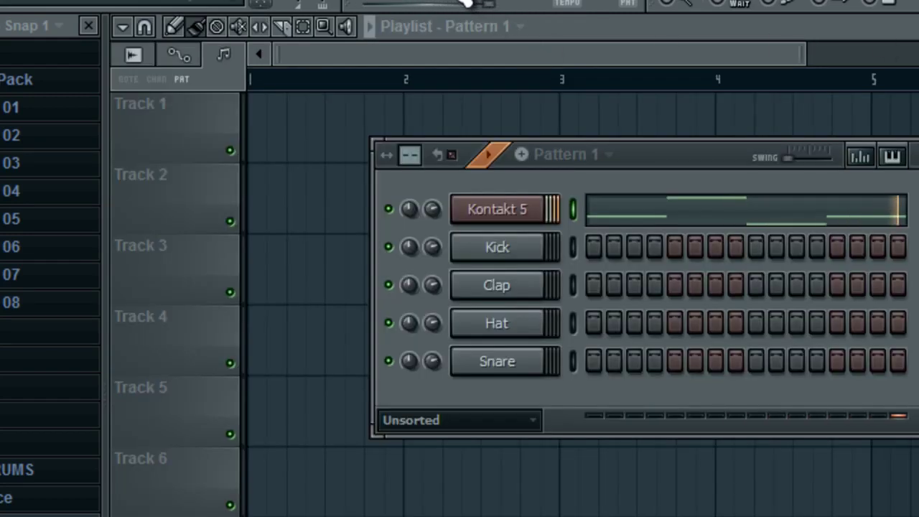
Step: Open the talking instrument for editing and examine its key zone and root key in the Mapping Editor
{"action": "left_click", "coordinate": [507, 213]}
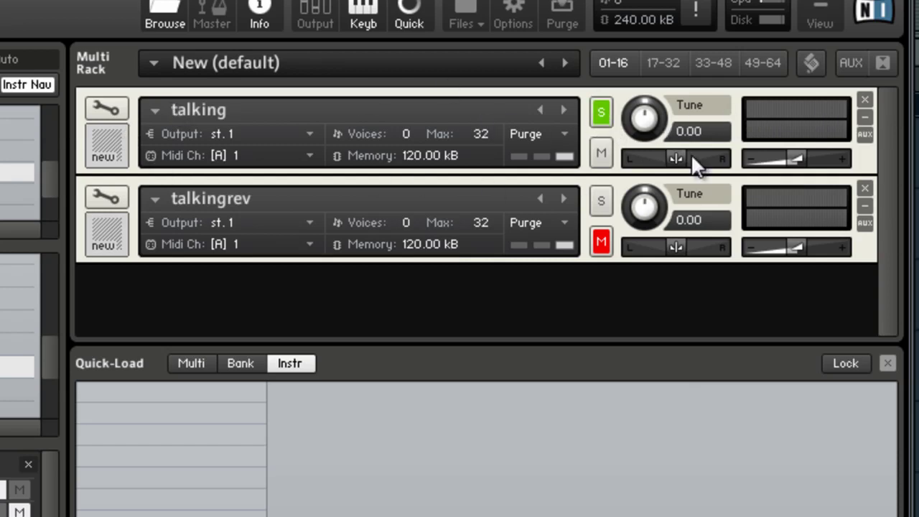
{"action": "left_click", "coordinate": [119, 112]}
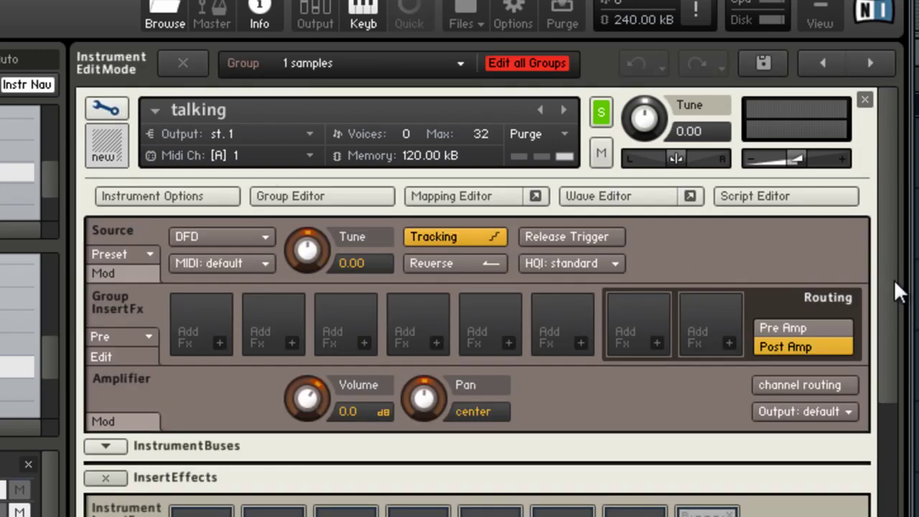
{"action": "left_click_drag", "start_coordinate": [897, 294], "coordinate": [390, 277]}
{"action": "left_click", "coordinate": [452, 200]}
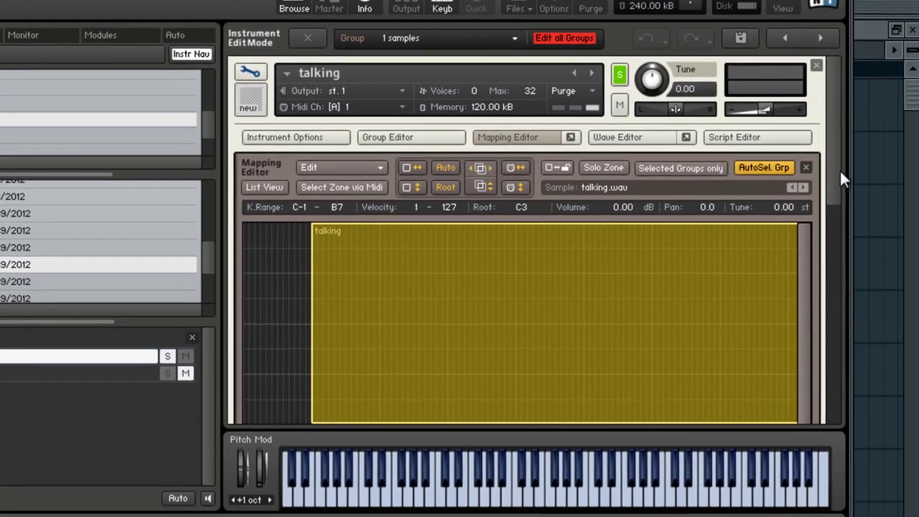
{"action": "left_click_drag", "start_coordinate": [839, 169], "coordinate": [837, 213]}
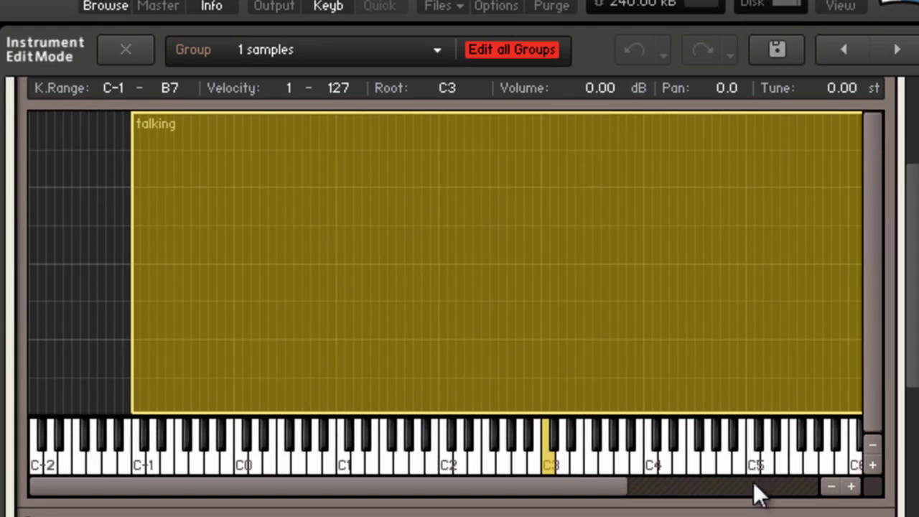
{"action": "left_click", "coordinate": [642, 445]}
{"action": "scroll", "coordinate": [903, 212], "scroll_direction": "up", "scroll_amount": 3}
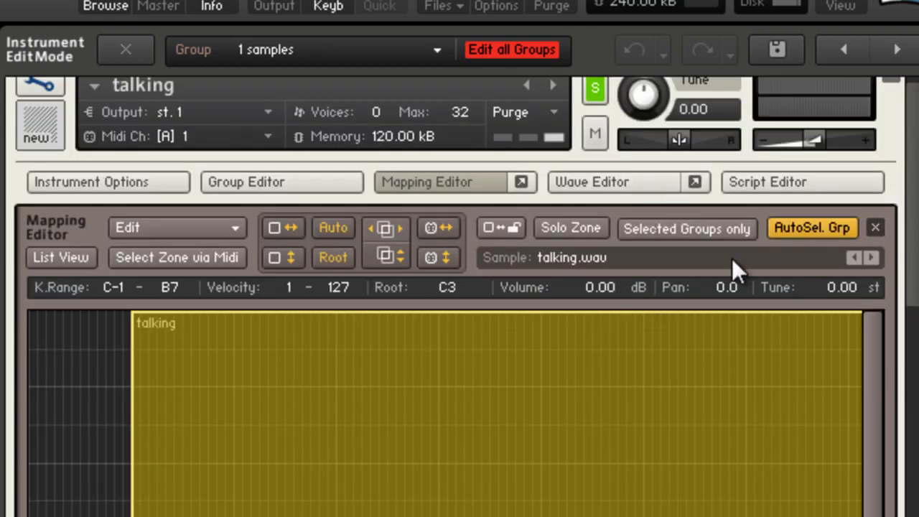
{"action": "left_click", "coordinate": [446, 181]}
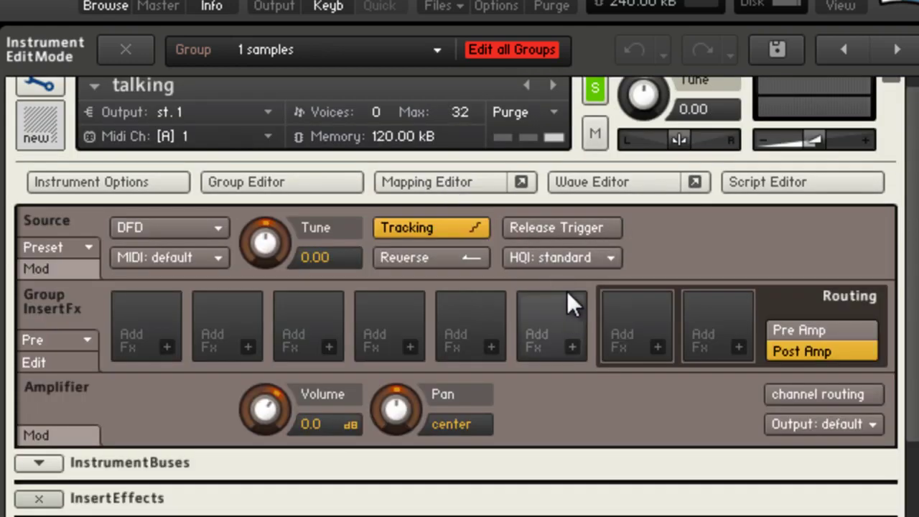
Step: Examine talking.wav in the Wave Editor, including its waveform, sample loop settings and Sync / Slice options
{"action": "left_click", "coordinate": [636, 186]}
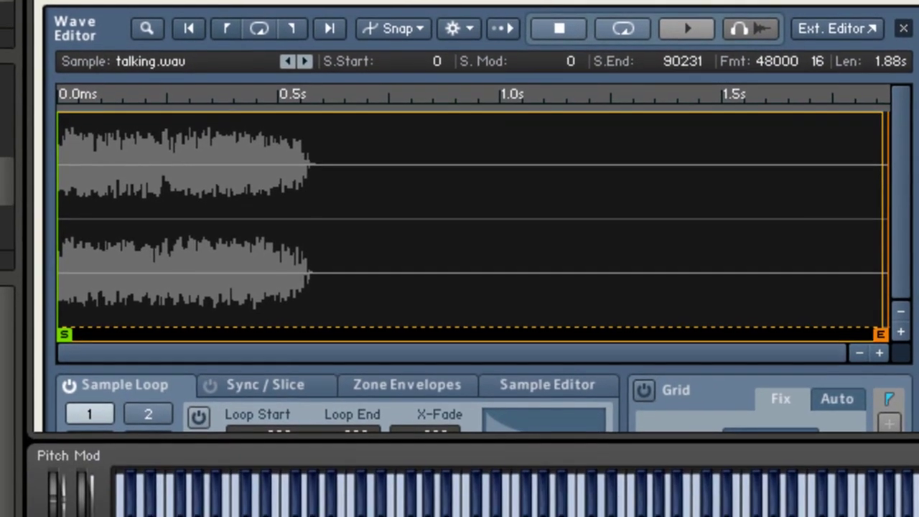
{"action": "scroll", "coordinate": [474, 215], "scroll_direction": "down", "scroll_amount": 5}
{"action": "scroll", "coordinate": [474, 216], "scroll_direction": "up", "scroll_amount": 1}
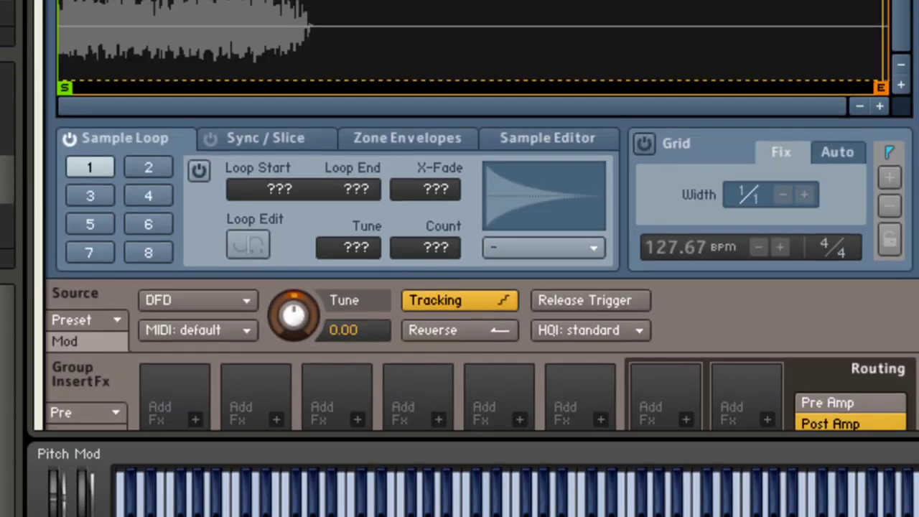
{"action": "scroll", "coordinate": [474, 252], "scroll_direction": "up", "scroll_amount": 2}
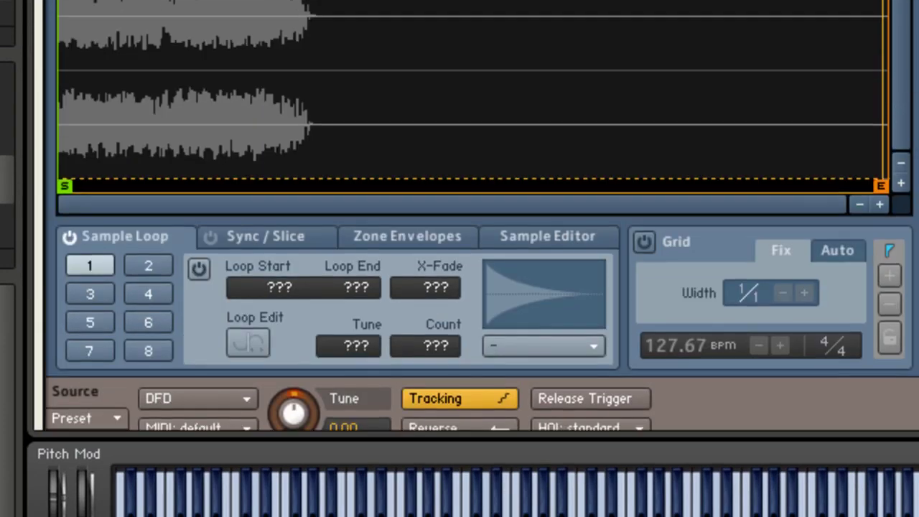
{"action": "scroll", "coordinate": [636, 25], "scroll_direction": "up", "scroll_amount": 2}
{"action": "scroll", "coordinate": [459, 216], "scroll_direction": "down", "scroll_amount": 3}
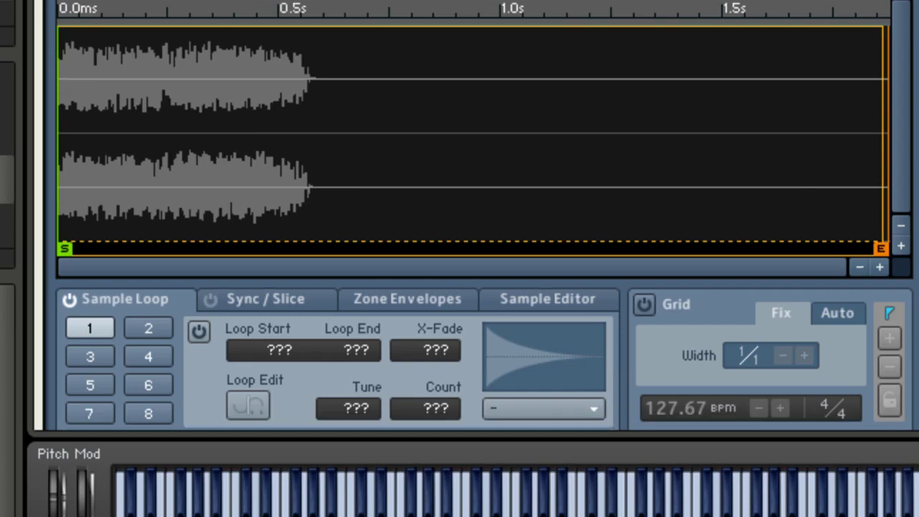
{"action": "scroll", "coordinate": [459, 216], "scroll_direction": "up", "scroll_amount": 2}
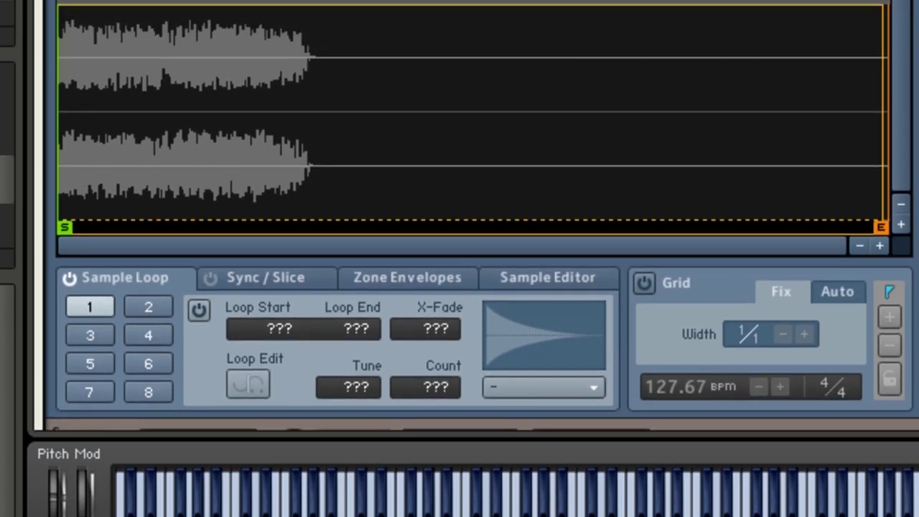
{"action": "scroll", "coordinate": [678, 95], "scroll_direction": "down", "scroll_amount": 1}
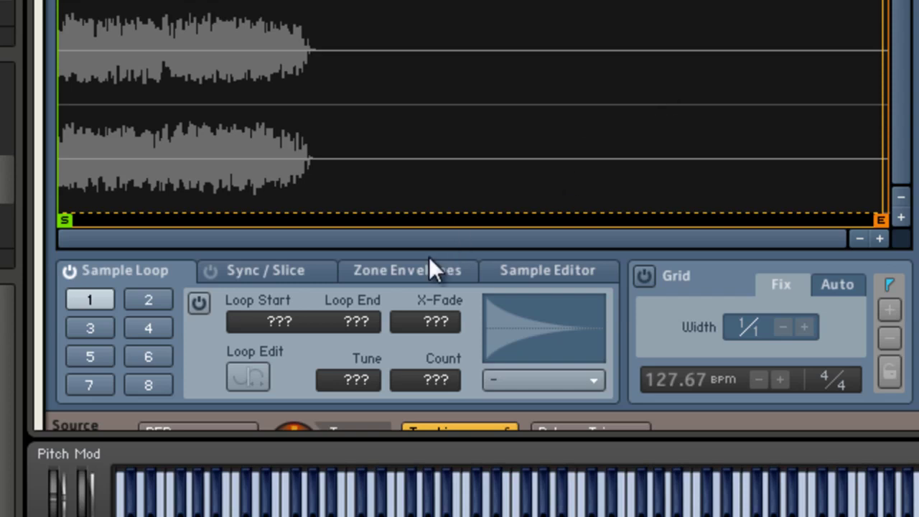
{"action": "left_click", "coordinate": [295, 270]}
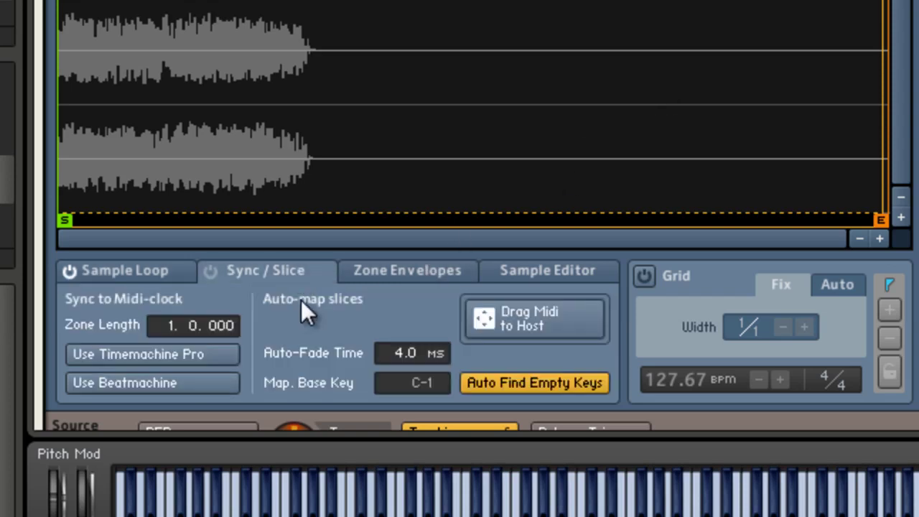
Step: Enable Timemachine Pro for the talking sample and compare the pattern's playback with it switched on and off
{"action": "left_click", "coordinate": [154, 354]}
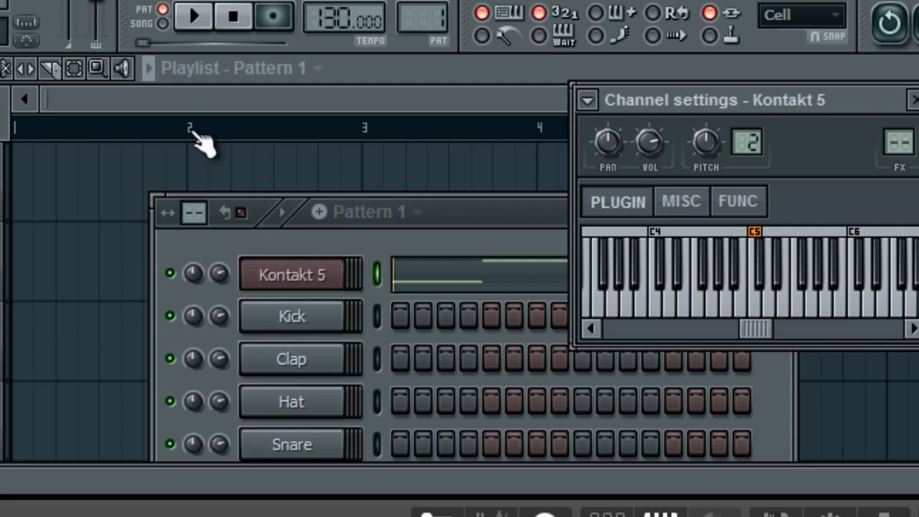
{"action": "left_click", "coordinate": [193, 16]}
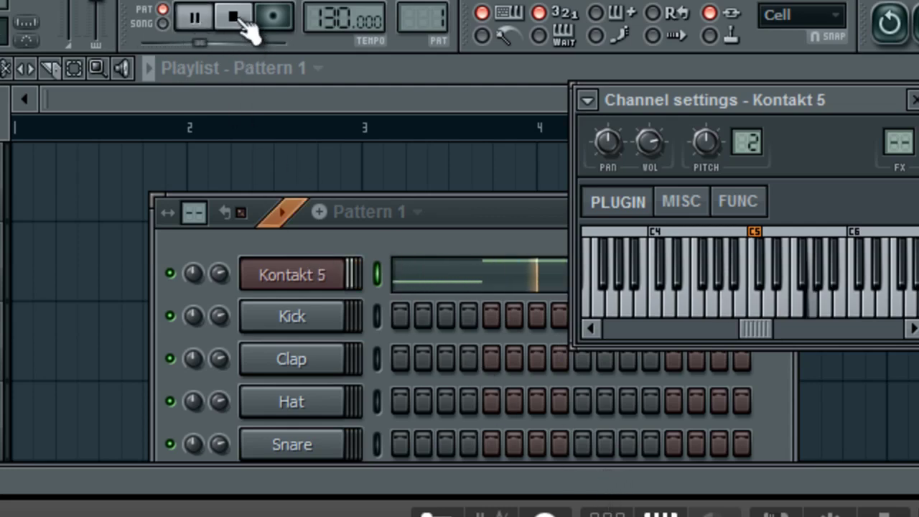
{"action": "left_click_drag", "start_coordinate": [451, 471], "coordinate": [463, 258]}
{"action": "key", "text": "space"}
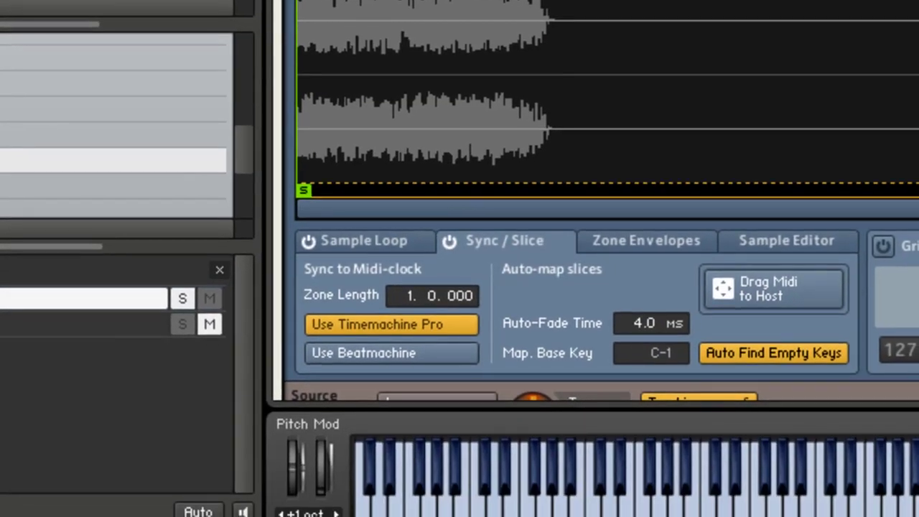
{"action": "left_click", "coordinate": [429, 327]}
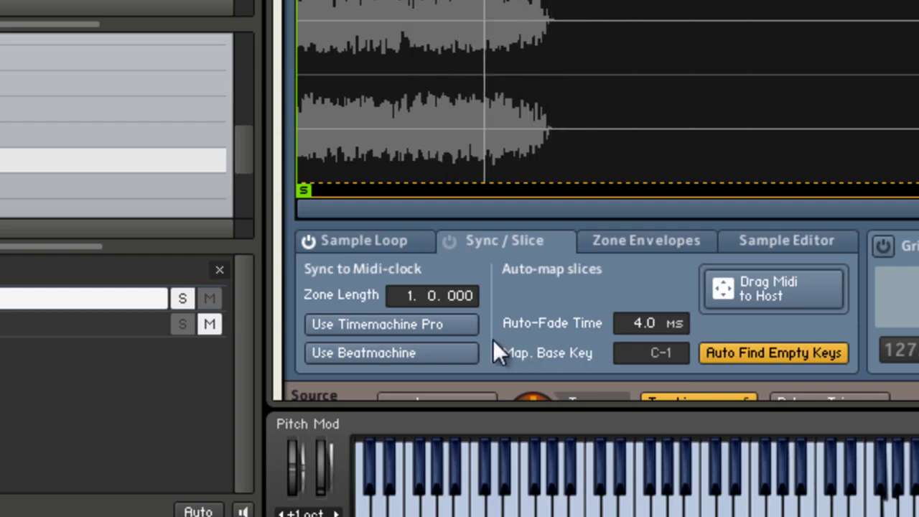
{"action": "left_click", "coordinate": [464, 327]}
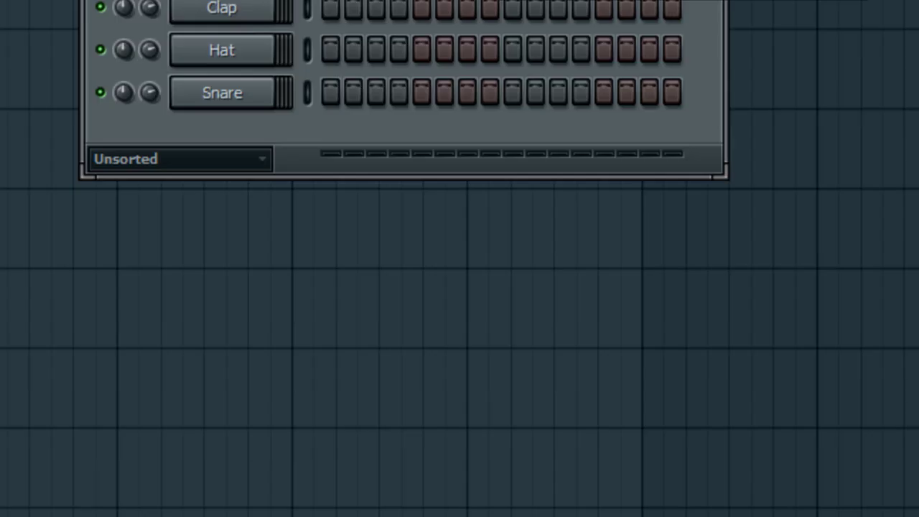
Step: Reopen the Kontakt 5 piano roll, move the third note down to C3 and play the pattern
{"action": "right_click", "coordinate": [349, 76]}
{"action": "left_click", "coordinate": [425, 64]}
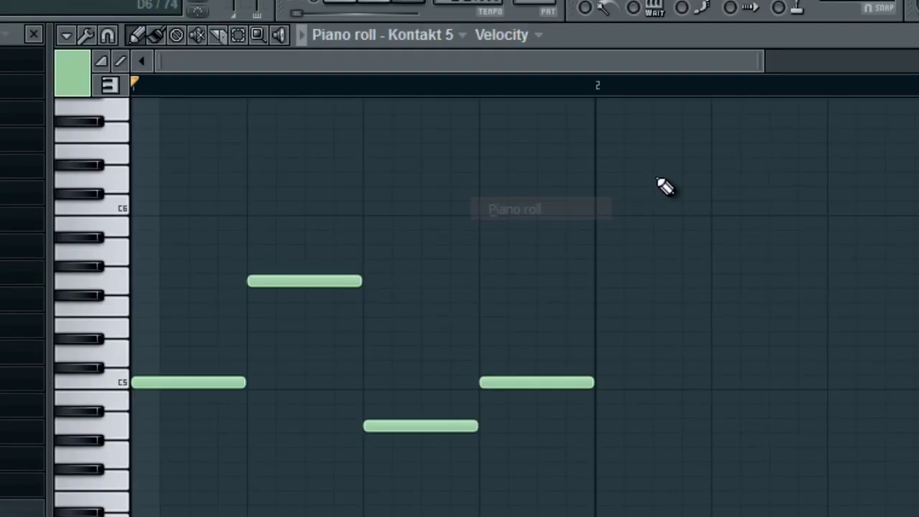
{"action": "scroll", "coordinate": [453, 378], "scroll_direction": "down", "scroll_amount": 3}
{"action": "left_click_drag", "start_coordinate": [406, 297], "coordinate": [403, 447]}
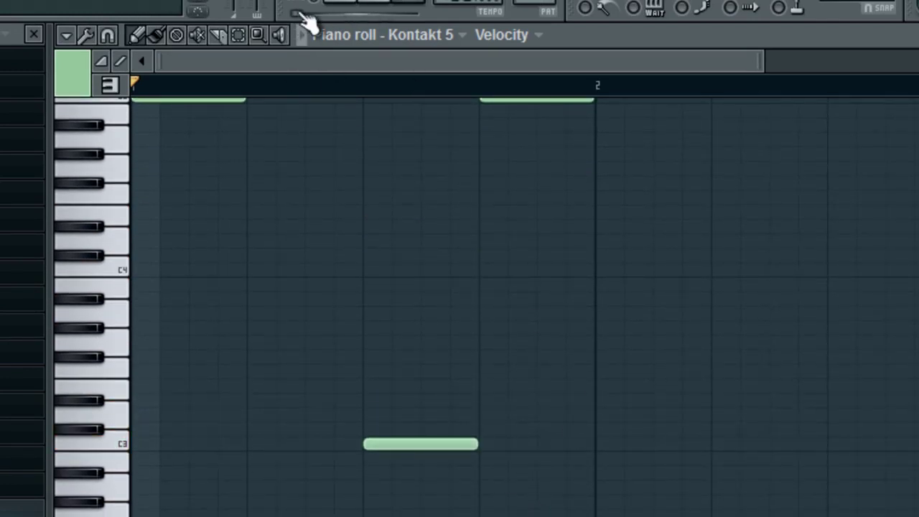
{"action": "left_click", "coordinate": [349, 7]}
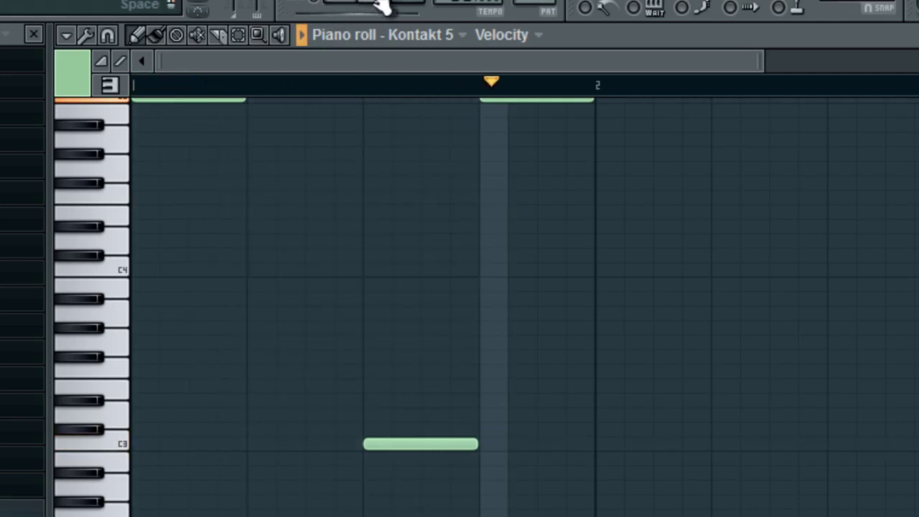
Step: Move the third note up to C4 and back to A4 during playback, stop the pattern and close the piano roll
{"action": "left_click_drag", "start_coordinate": [415, 444], "coordinate": [408, 261]}
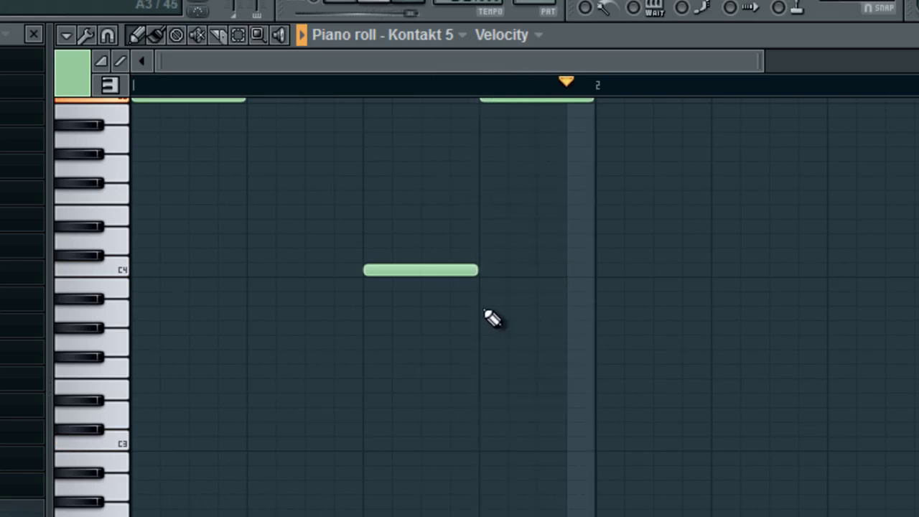
{"action": "scroll", "coordinate": [431, 388], "scroll_direction": "up", "scroll_amount": 4}
{"action": "left_click_drag", "start_coordinate": [443, 400], "coordinate": [435, 264]}
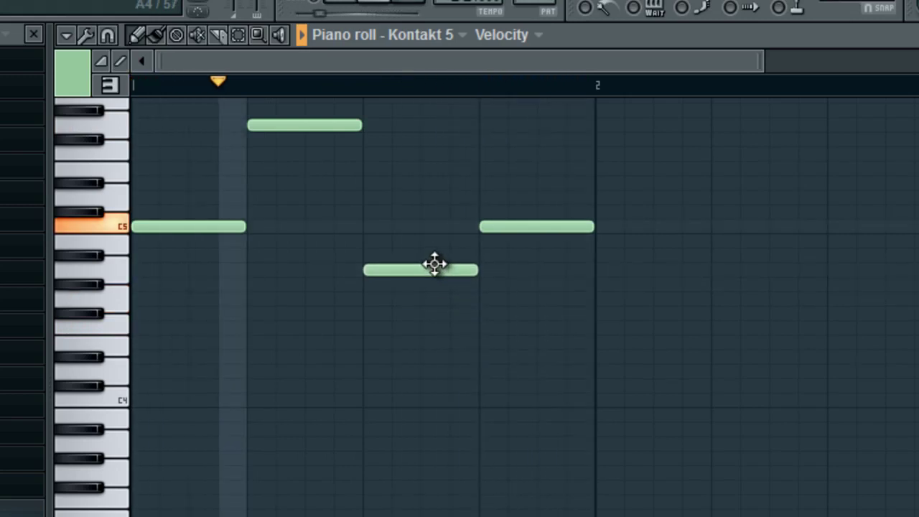
{"action": "key", "text": "space"}
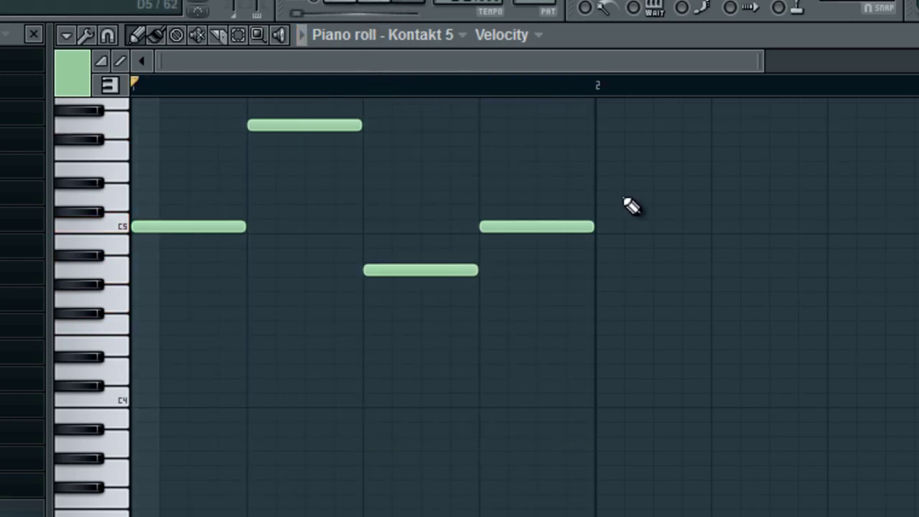
{"action": "scroll", "coordinate": [800, 323], "scroll_direction": "up", "scroll_amount": 5}
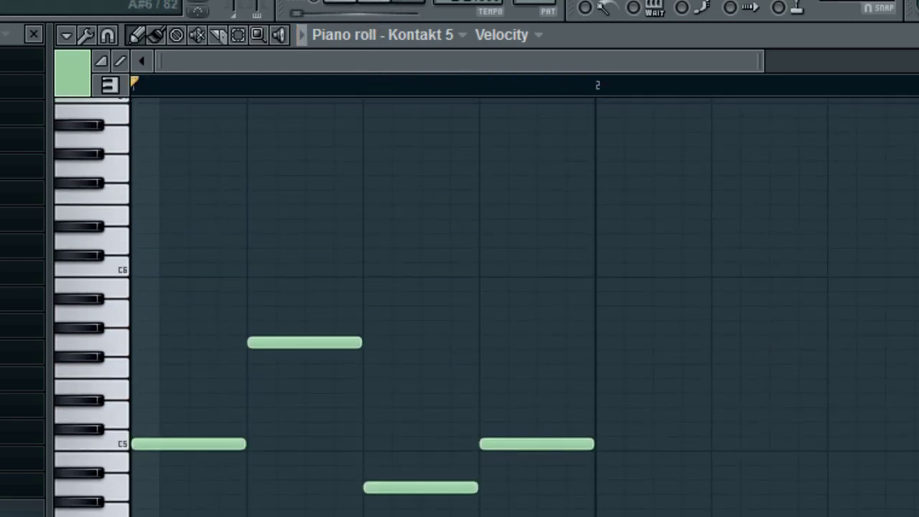
{"action": "key", "text": "Escape"}
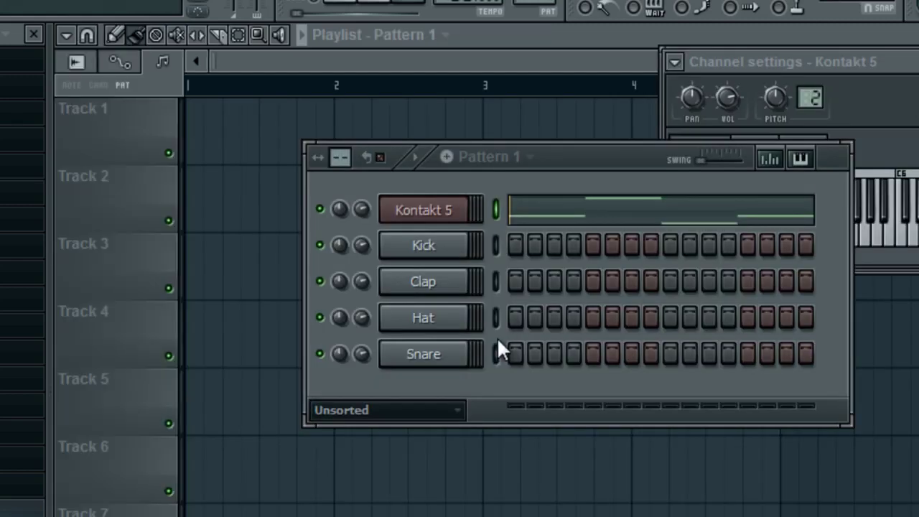
Step: Delete the second, third and fourth notes from the Kontakt 5 pattern, leaving only the opening C5
{"action": "left_click", "coordinate": [429, 218]}
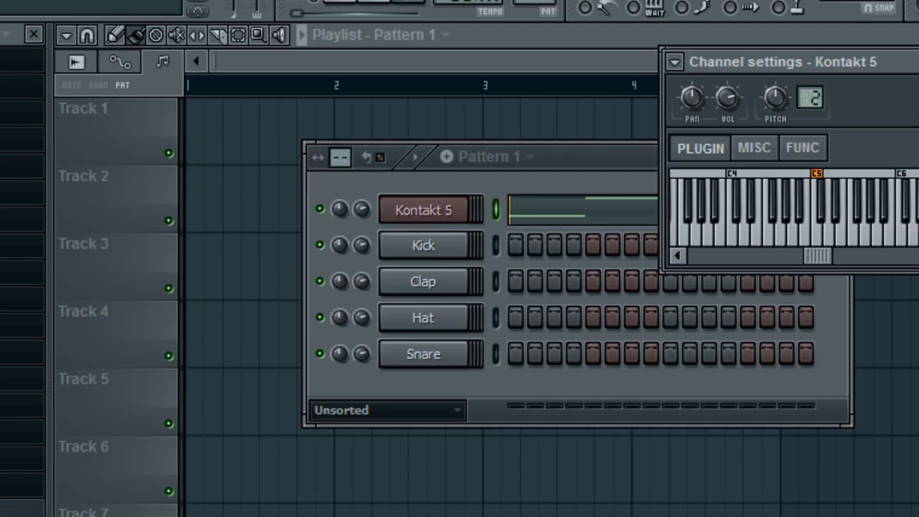
{"action": "right_click", "coordinate": [459, 210]}
{"action": "left_click", "coordinate": [493, 210]}
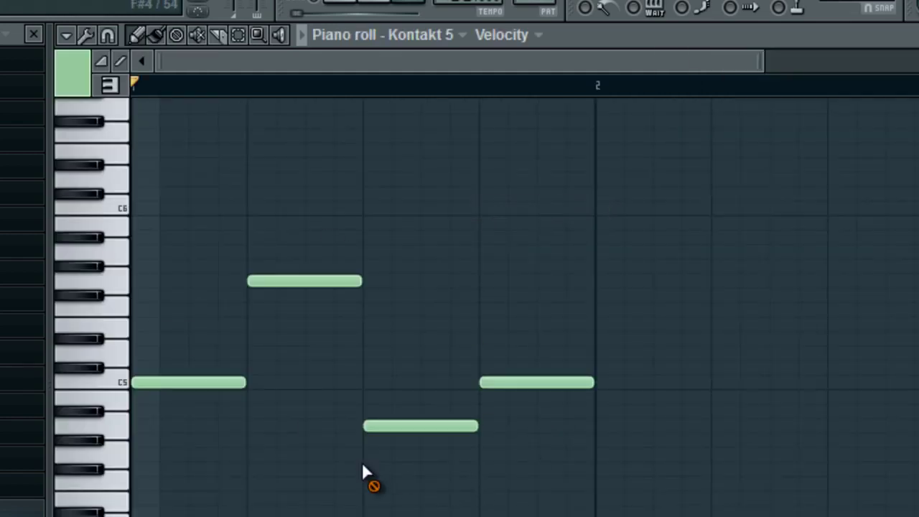
{"action": "right_click", "coordinate": [431, 425]}
{"action": "right_click", "coordinate": [503, 383]}
{"action": "right_click", "coordinate": [330, 280]}
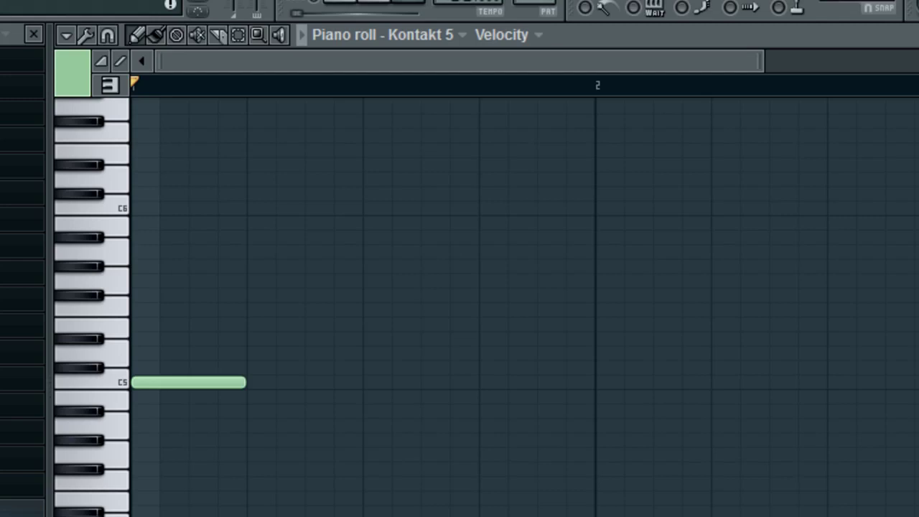
Step: Add one-beat notes at D#5 on beat 3 of bar 1, G#5 on beat 1 and B5 on beat 3 of bar 2
{"action": "left_click", "coordinate": [372, 339]}
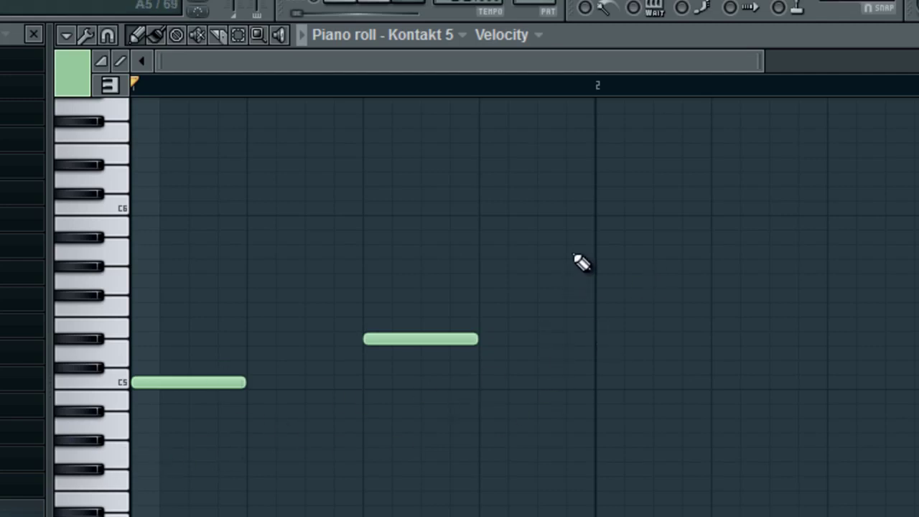
{"action": "left_click", "coordinate": [602, 269]}
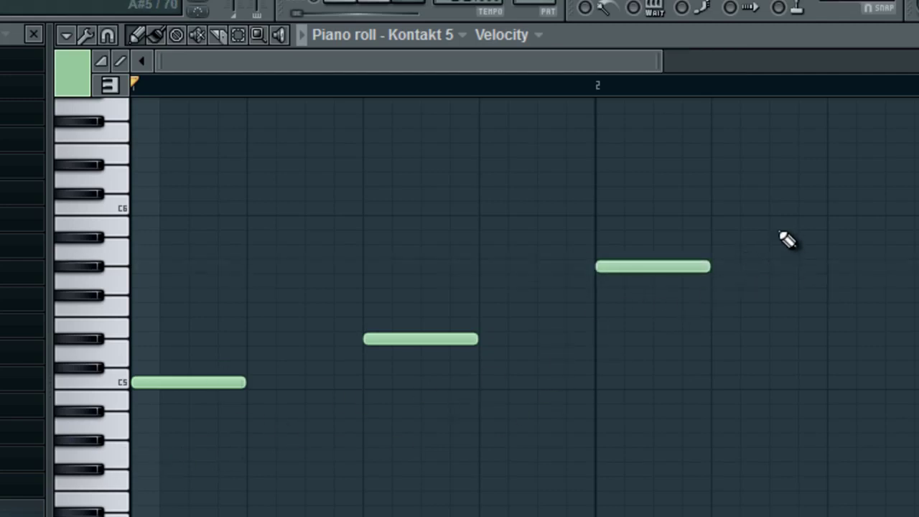
{"action": "left_click", "coordinate": [722, 224]}
{"action": "left_click", "coordinate": [846, 339]}
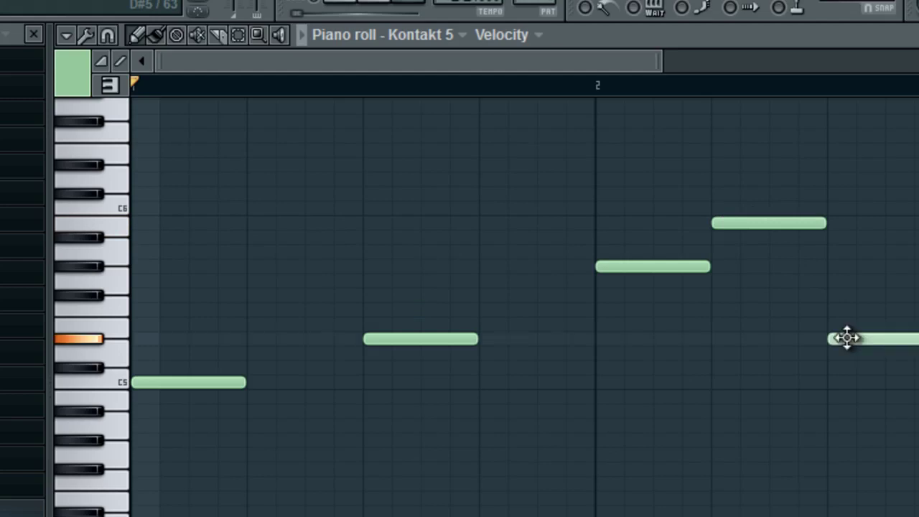
{"action": "right_click", "coordinate": [885, 341]}
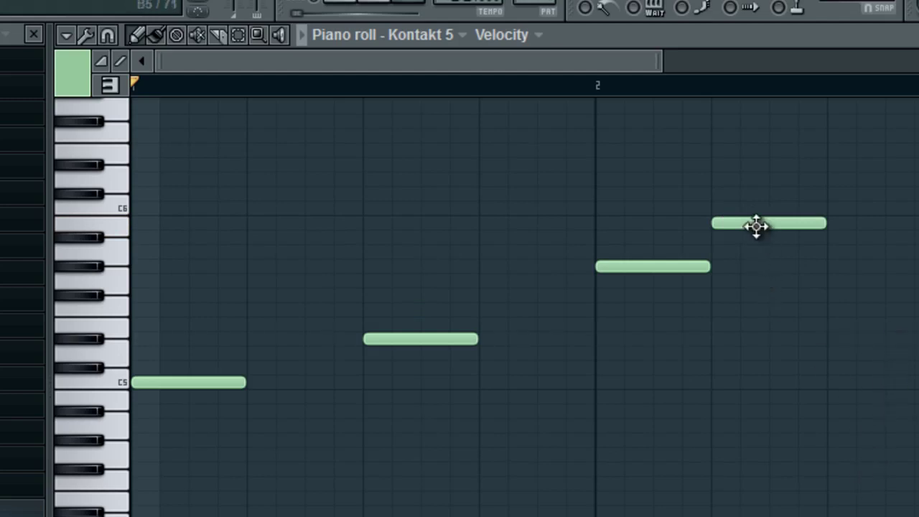
{"action": "left_click_drag", "start_coordinate": [755, 226], "coordinate": [862, 217]}
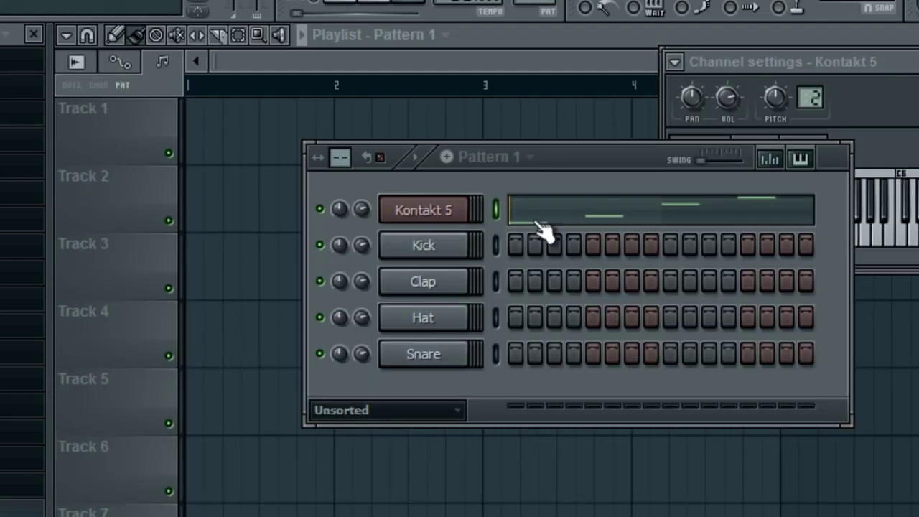
Step: Return to the talking instrument in Kontakt and examine its Mapping Editor key zone and Source settings
{"action": "left_click", "coordinate": [456, 205]}
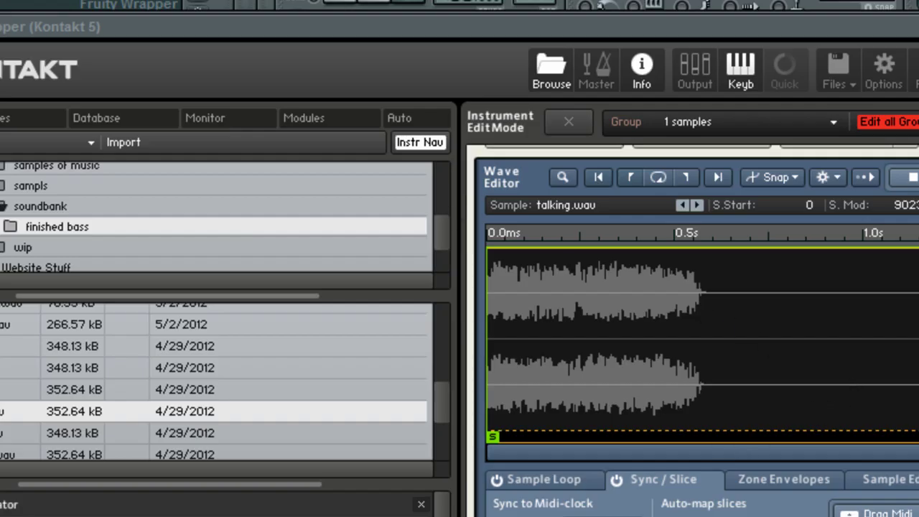
{"action": "scroll", "coordinate": [709, 193], "scroll_direction": "up", "scroll_amount": 3}
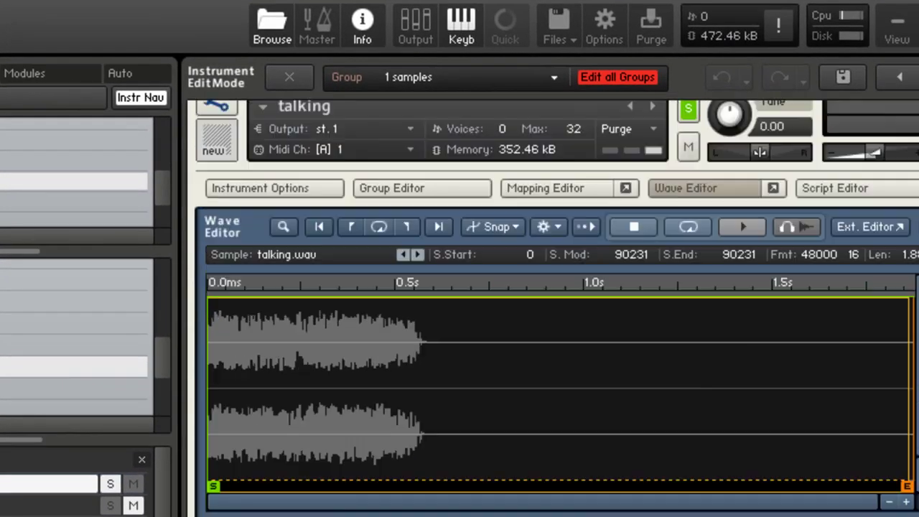
{"action": "left_click", "coordinate": [709, 194]}
{"action": "left_click", "coordinate": [589, 192]}
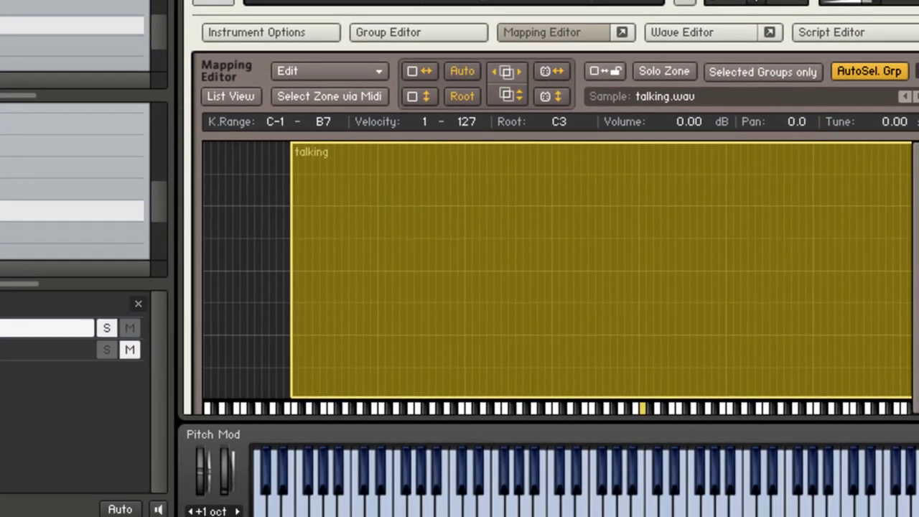
{"action": "scroll", "coordinate": [556, 273], "scroll_direction": "down", "scroll_amount": 5}
{"action": "scroll", "coordinate": [556, 273], "scroll_direction": "up", "scroll_amount": 4}
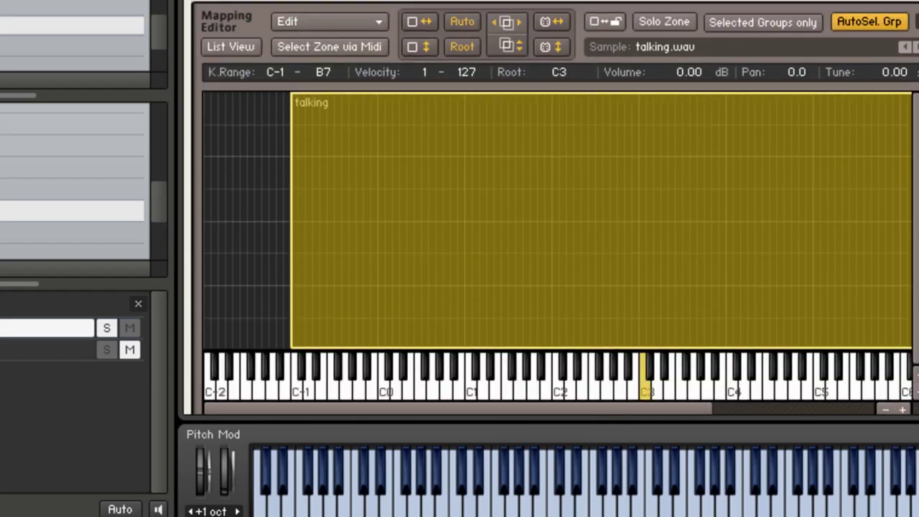
{"action": "scroll", "coordinate": [554, 208], "scroll_direction": "up", "scroll_amount": 1}
{"action": "scroll", "coordinate": [555, 208], "scroll_direction": "down", "scroll_amount": 5}
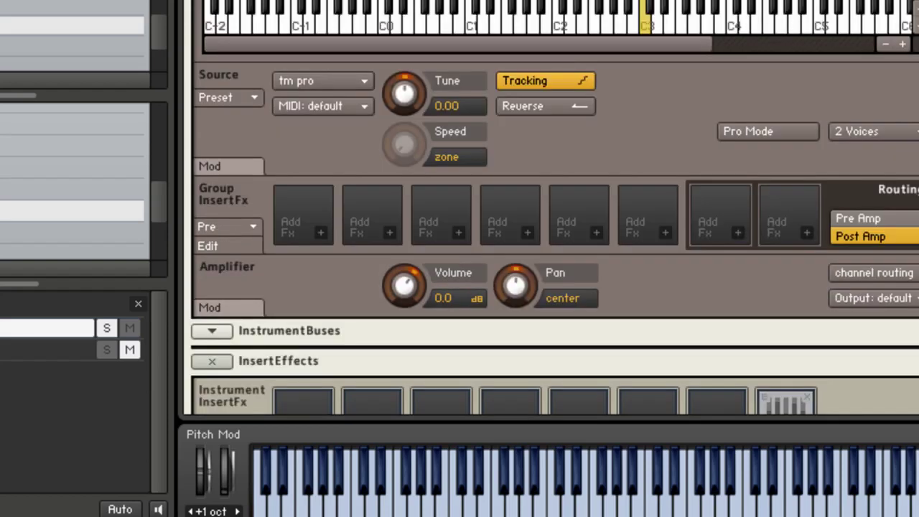